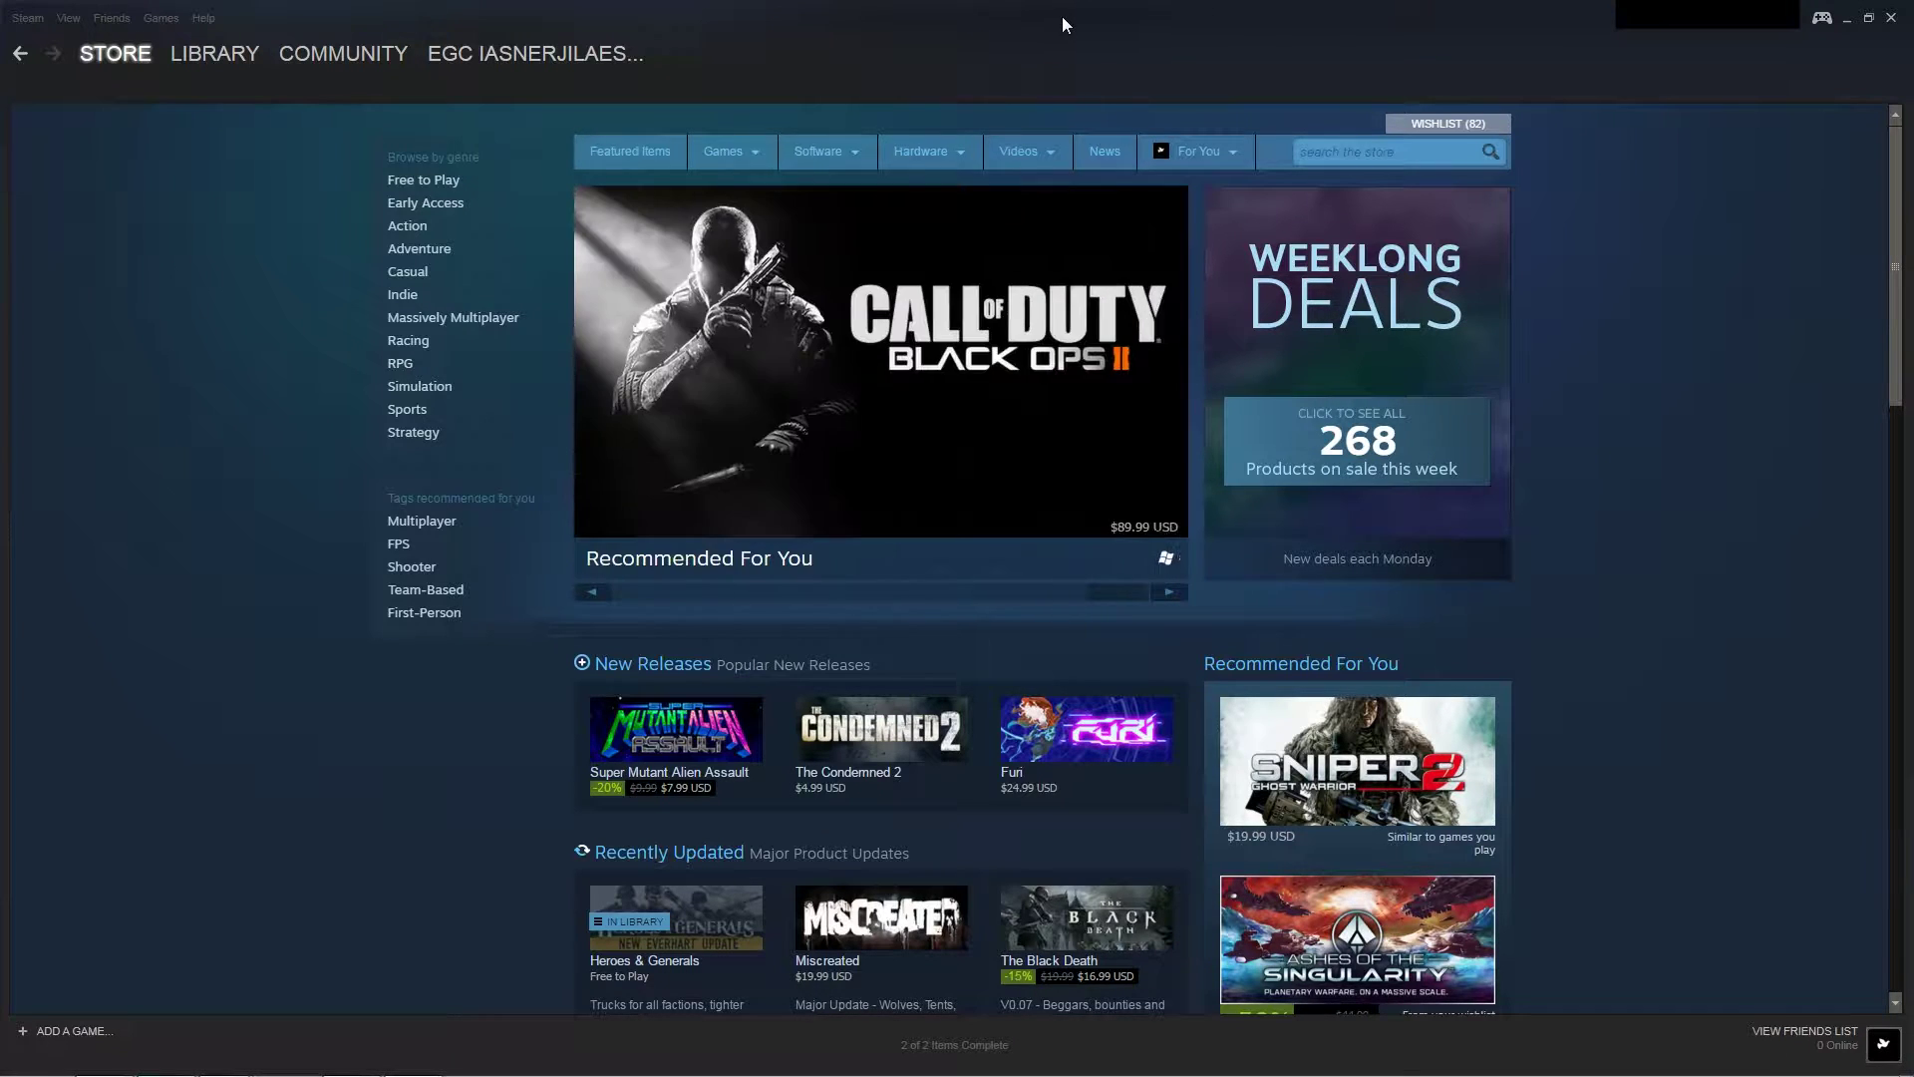
- Search the tools in the Steam library for "rust"
{"action": "mouse_move", "coordinate": [225, 38]}
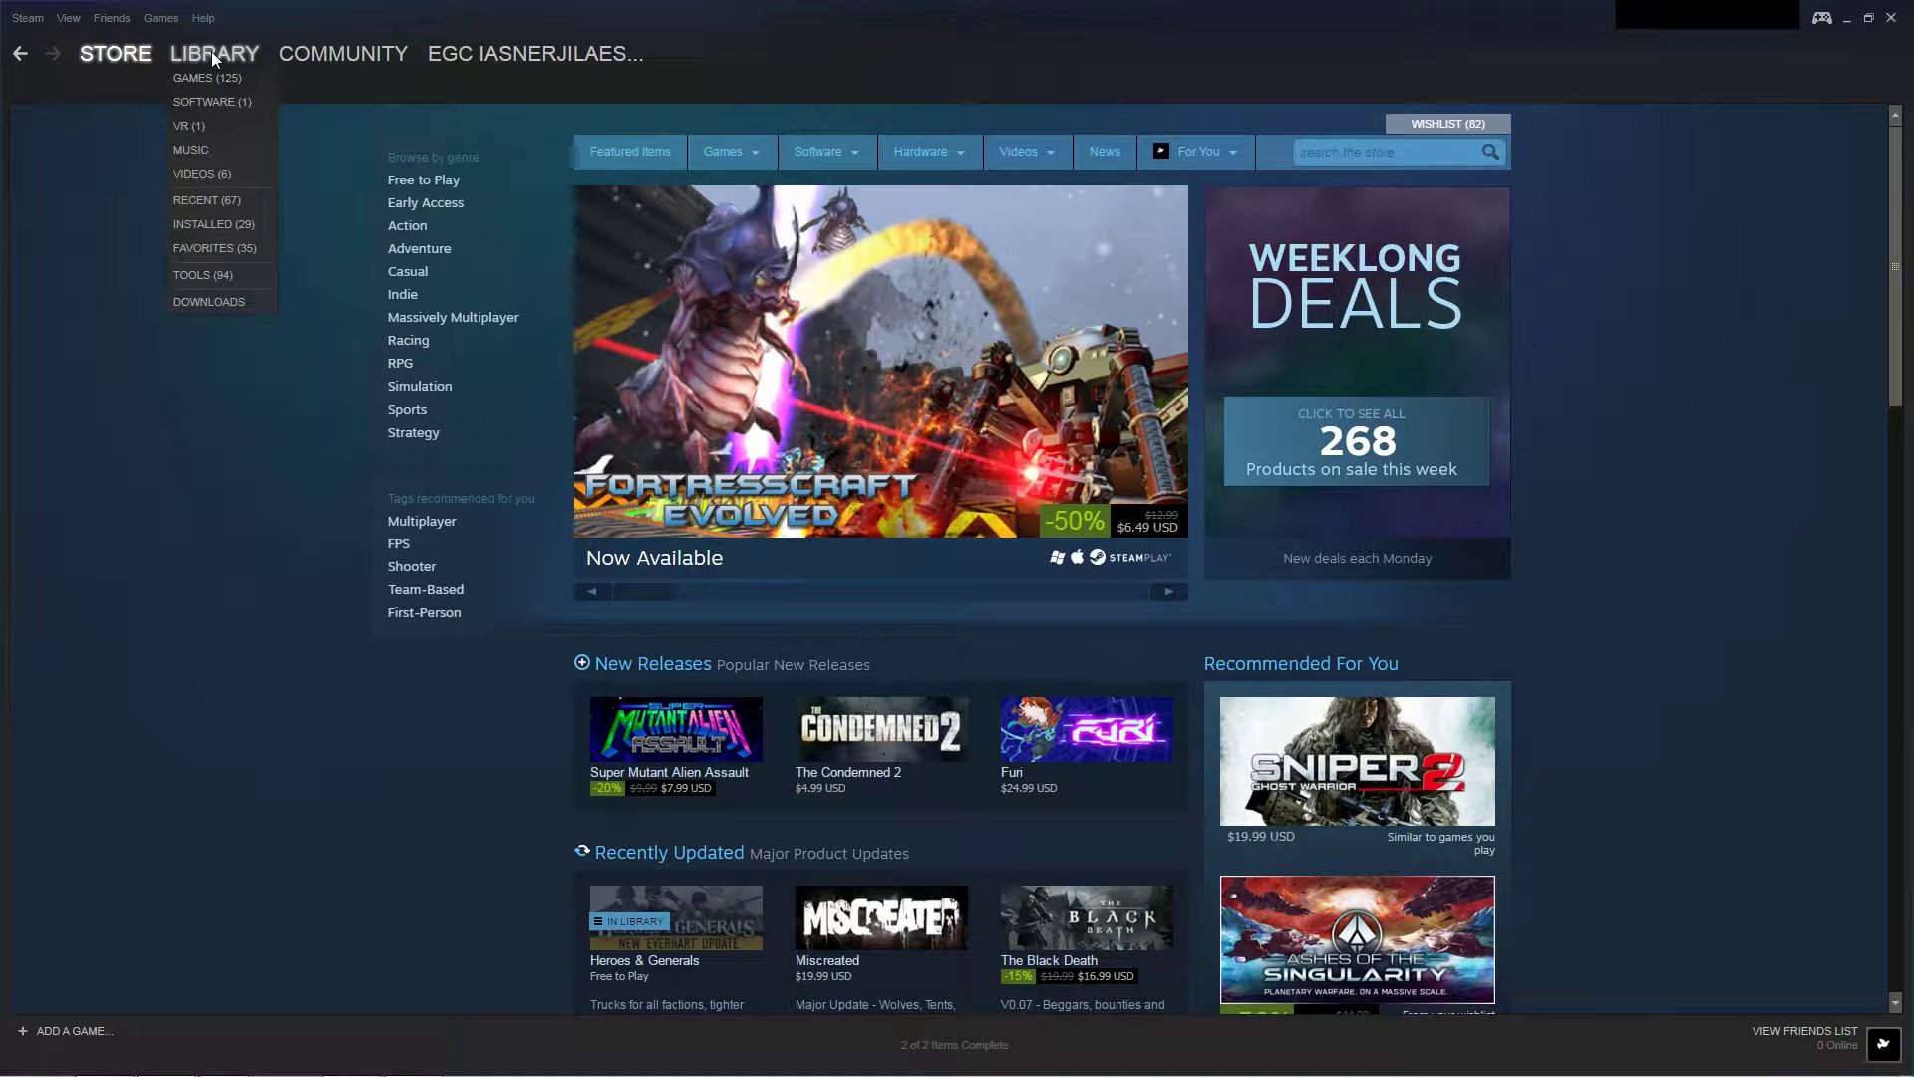
{"action": "left_click", "coordinate": [203, 278]}
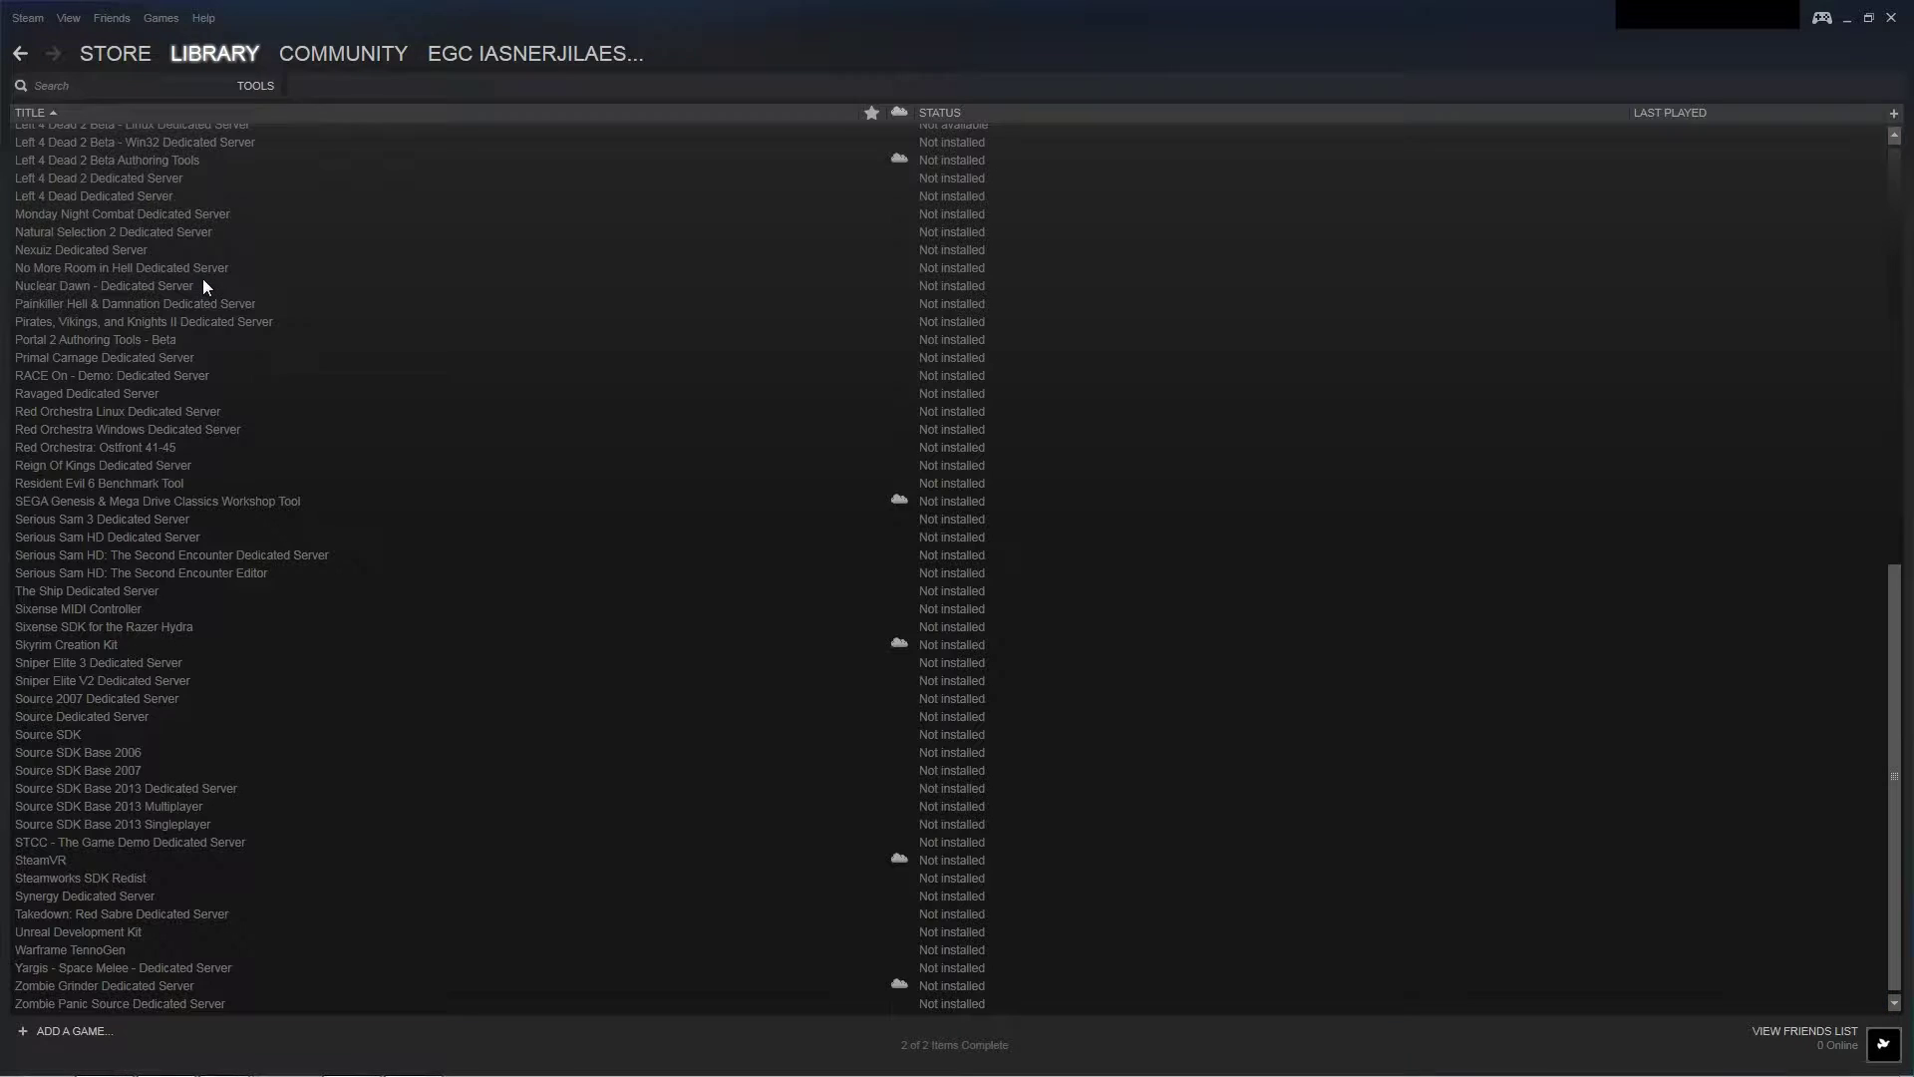
{"action": "left_click", "coordinate": [149, 87]}
{"action": "type", "text": "rust"}
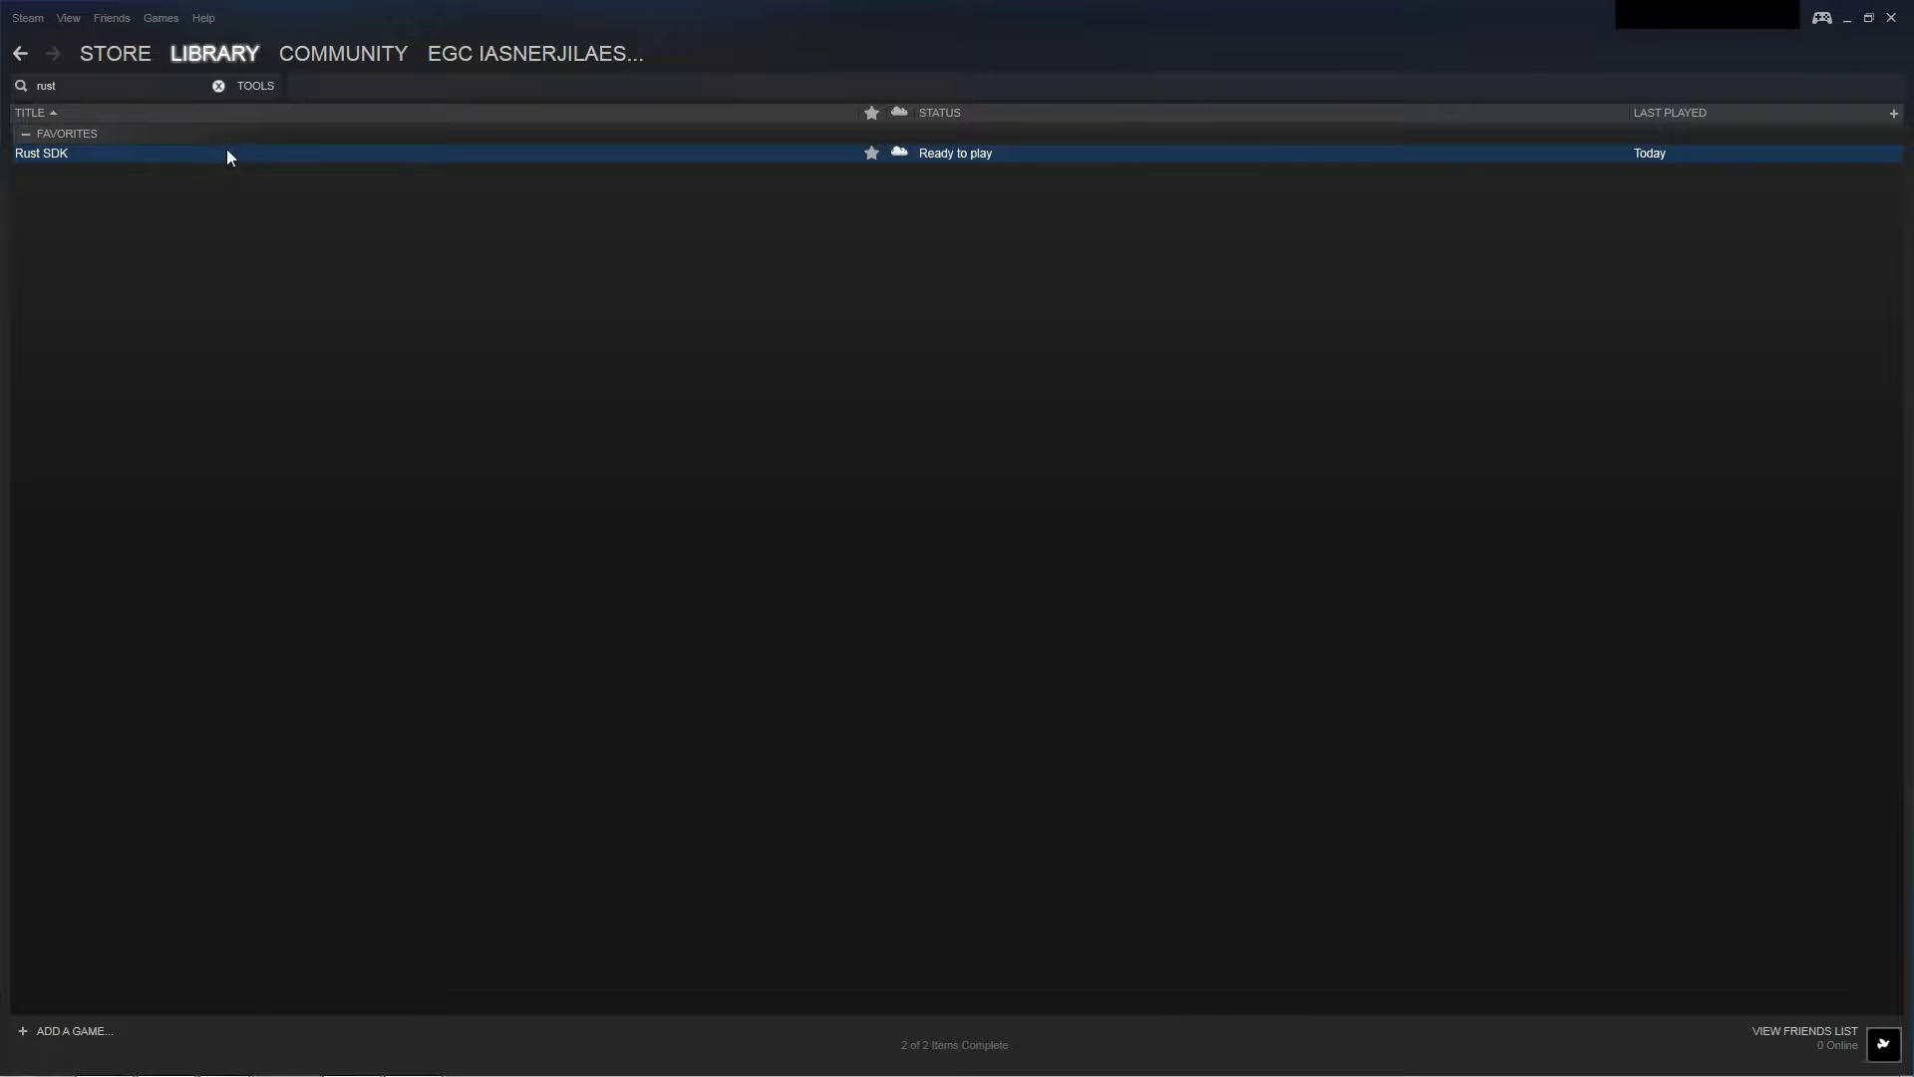
- Switch to Firefox and open Unity's plan selection page from its home page to compare the available plans
{"action": "mouse_move", "coordinate": [284, 1057]}
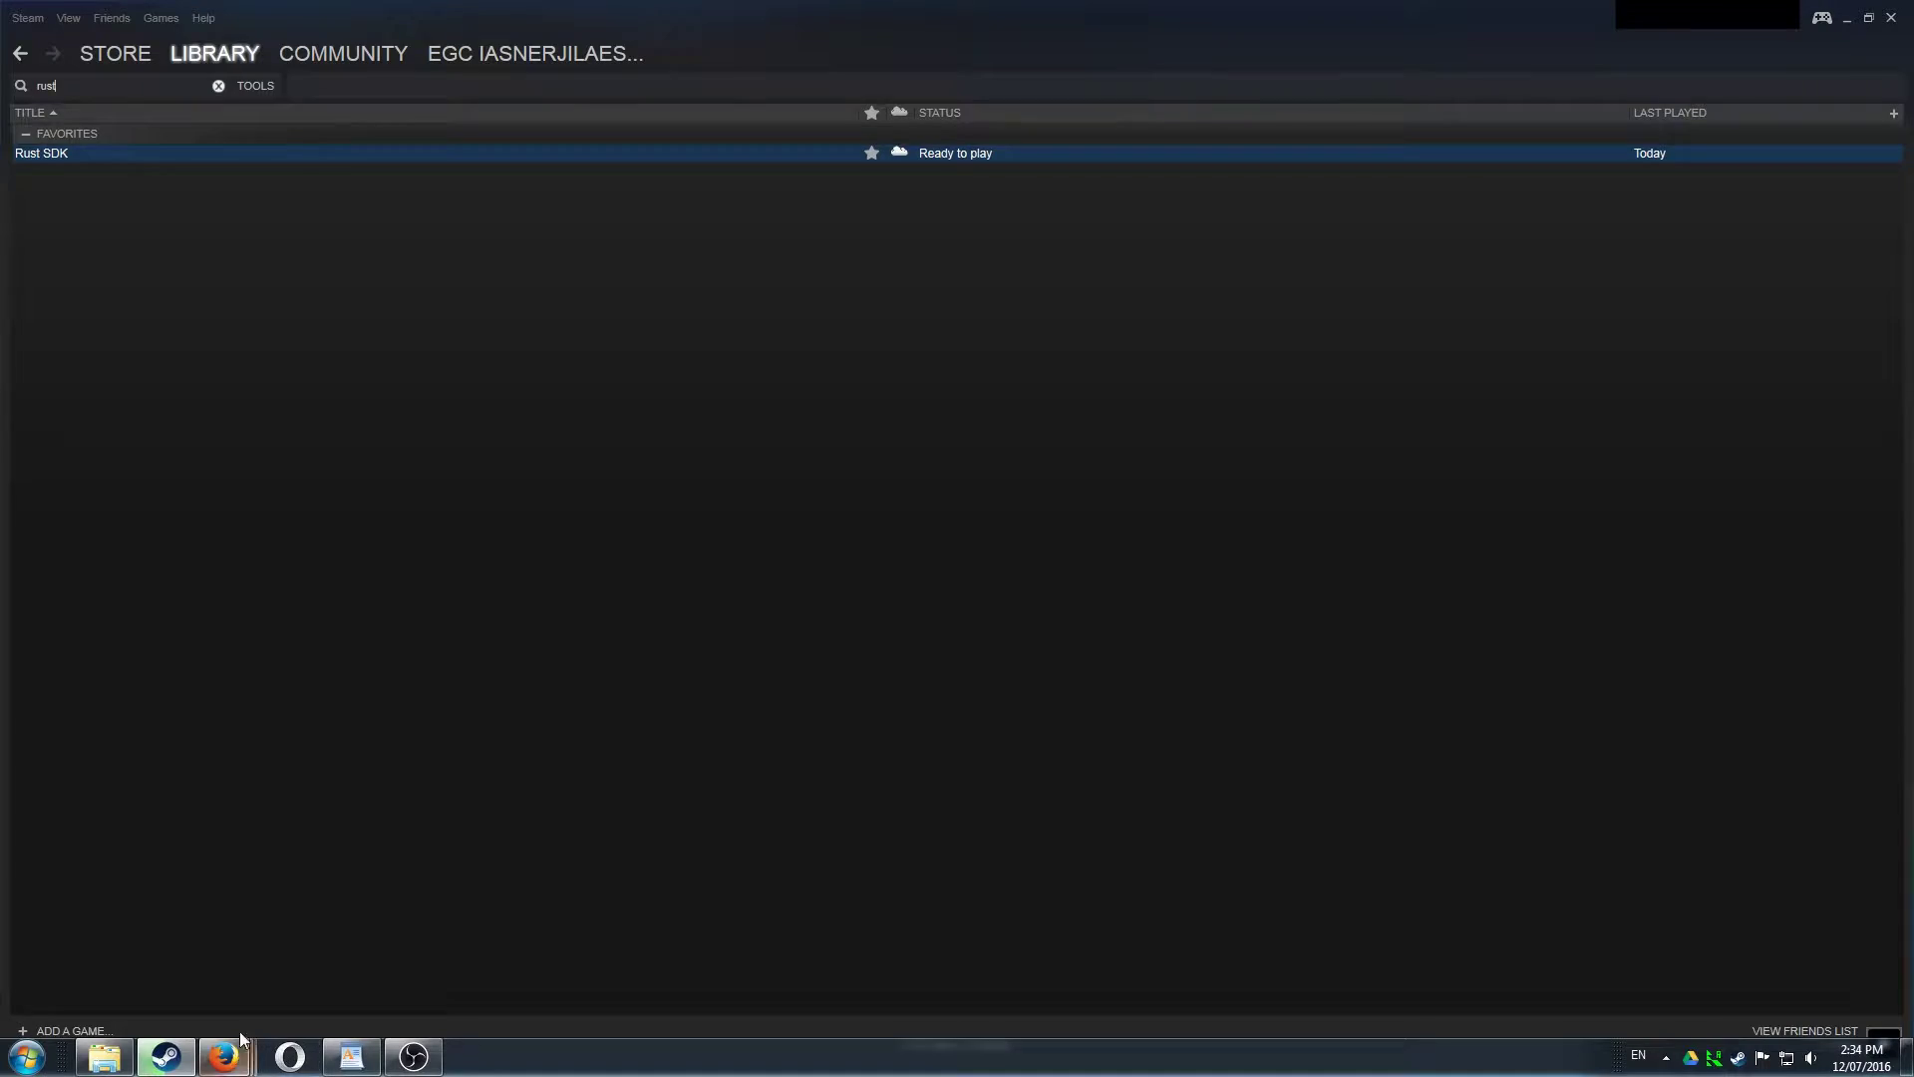
{"action": "key", "text": "alt+Tab"}
{"action": "key", "text": "alt+Tab"}
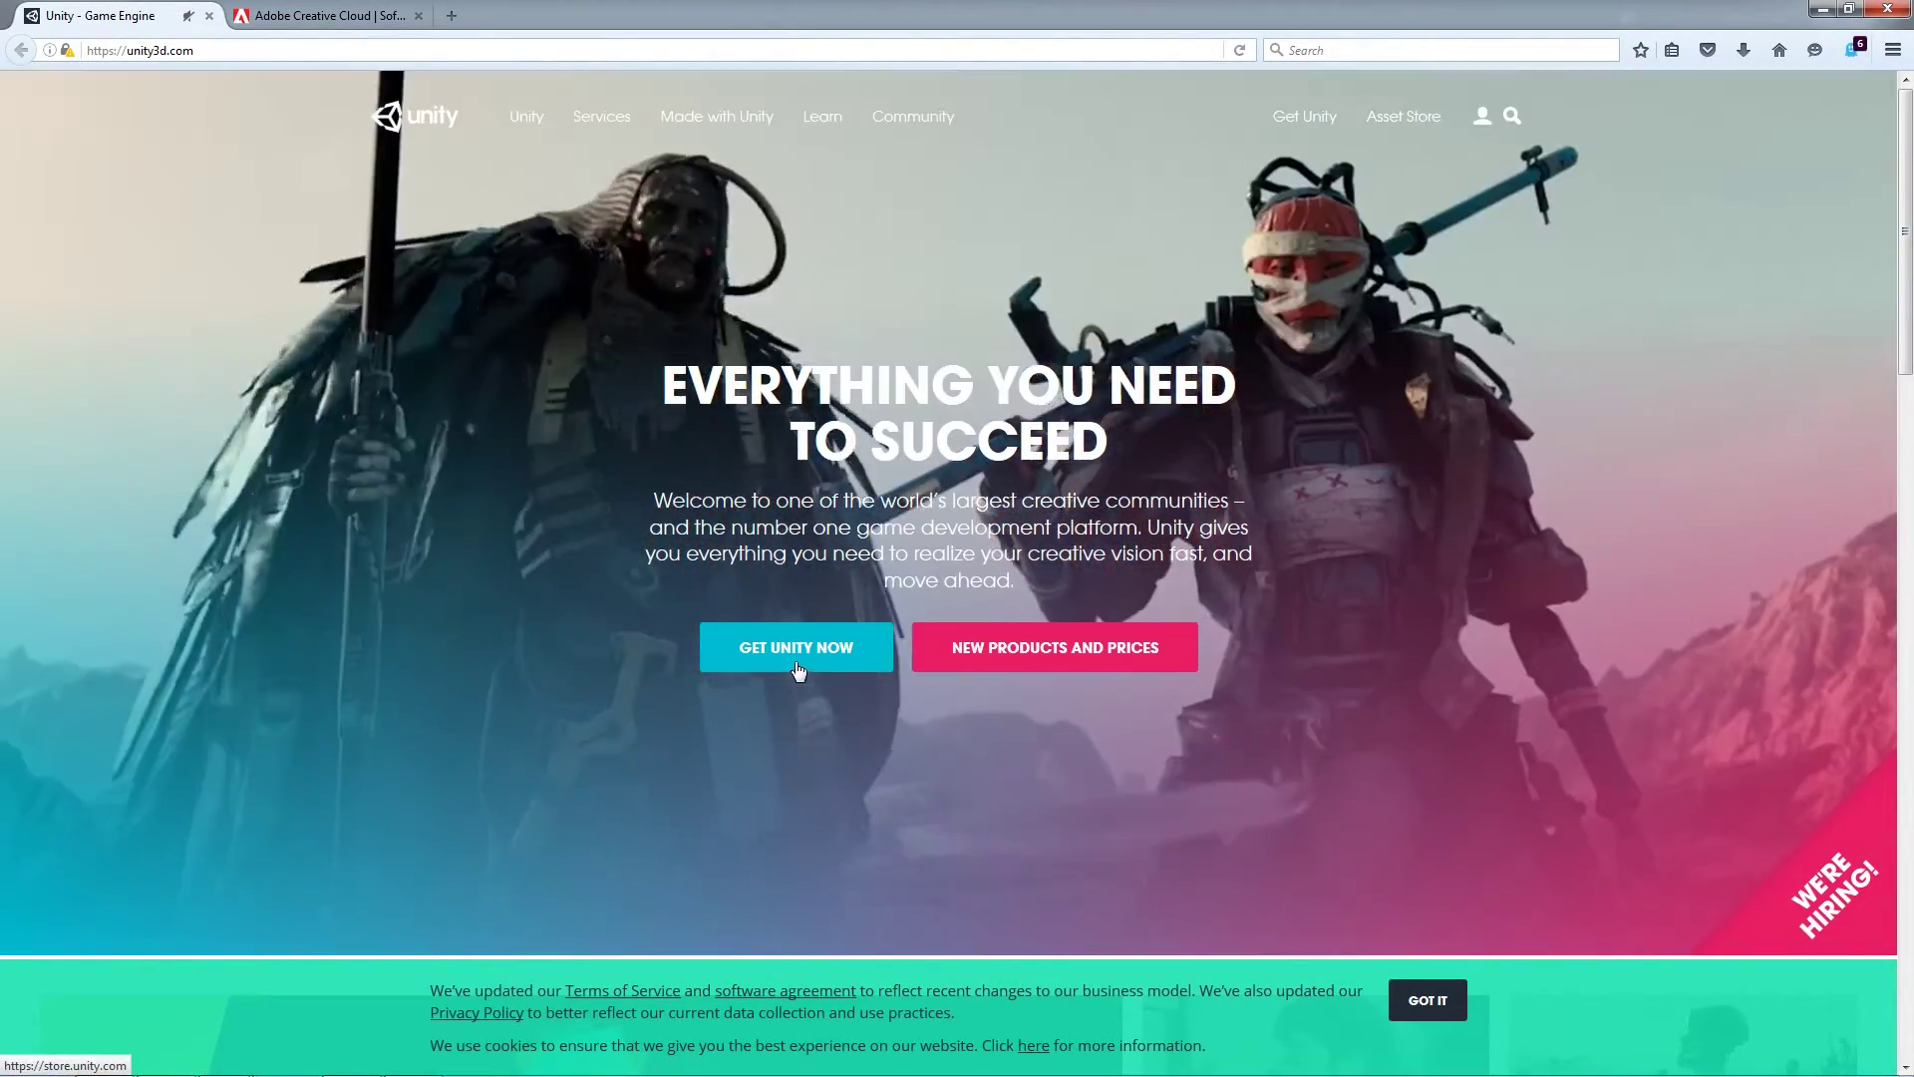
{"action": "left_click", "coordinate": [799, 666]}
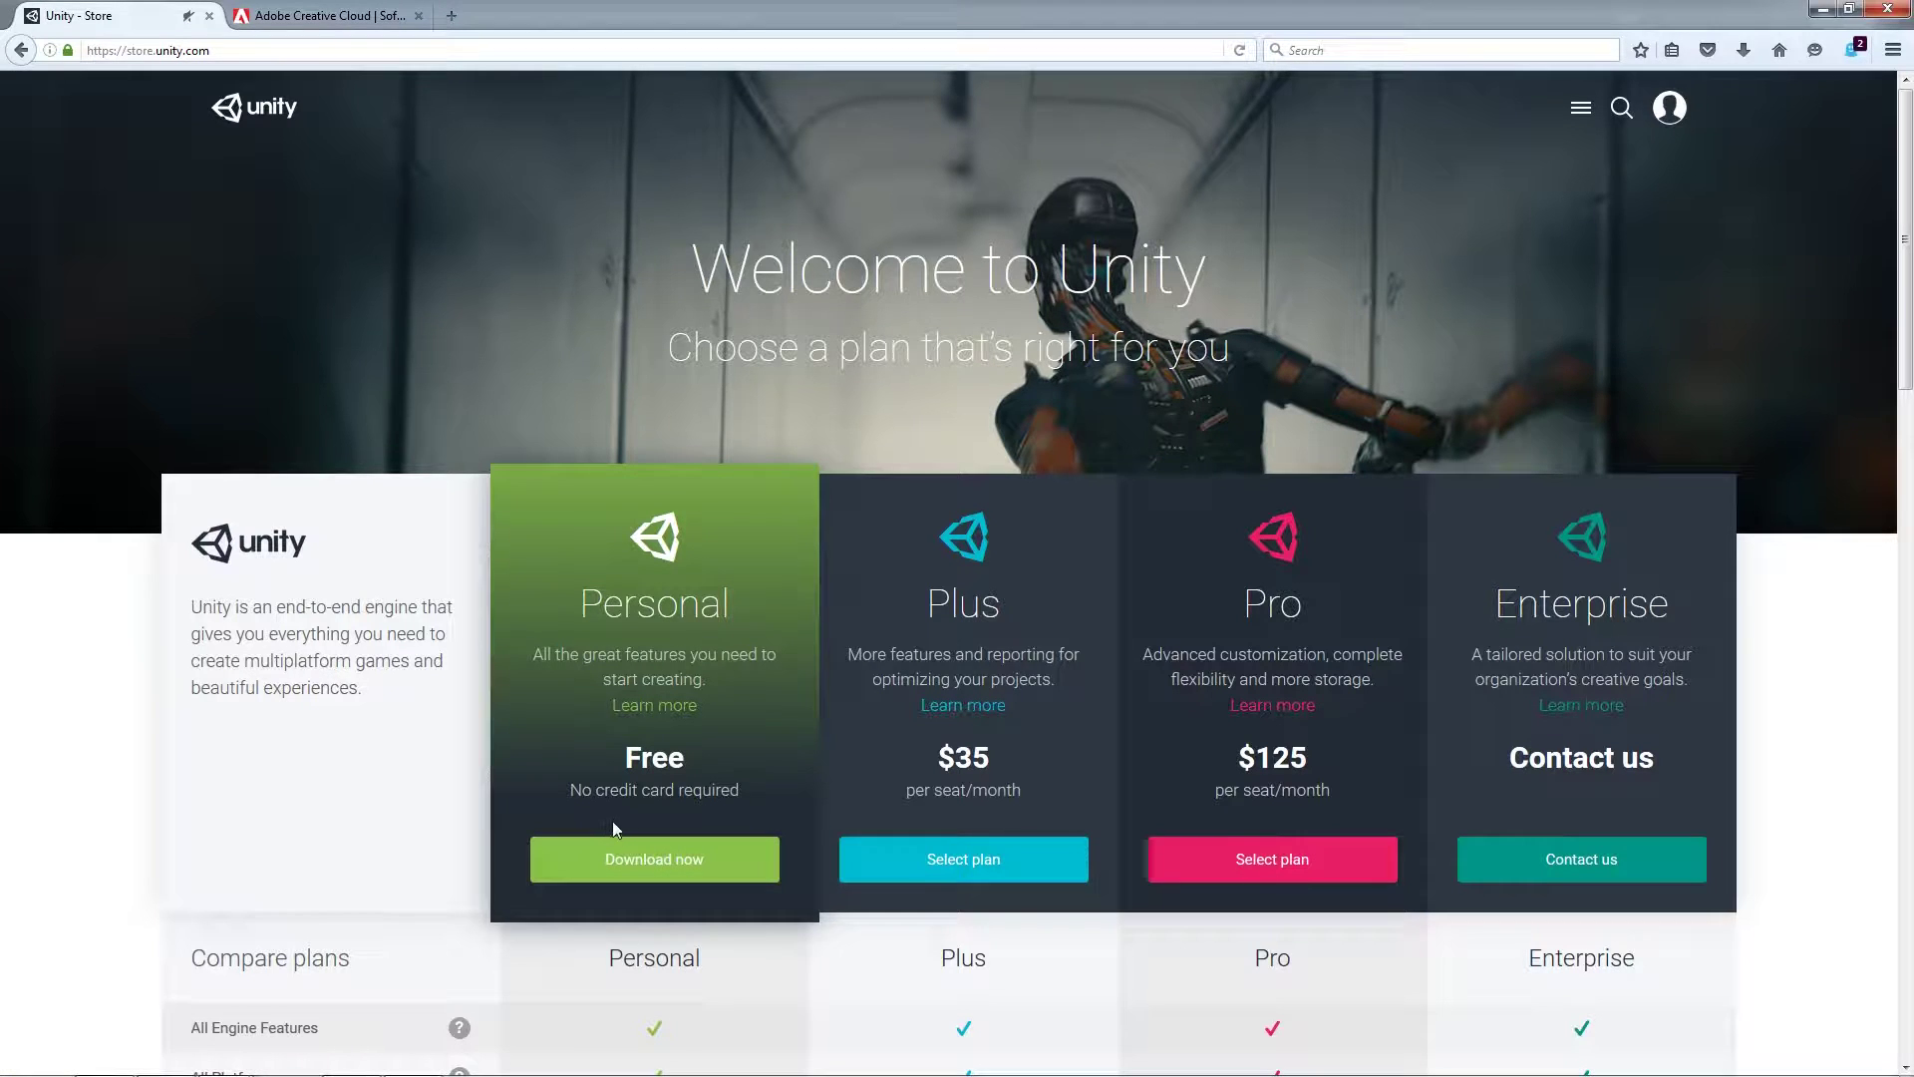
{"action": "scroll", "coordinate": [619, 811], "scroll_direction": "down", "scroll_amount": 5}
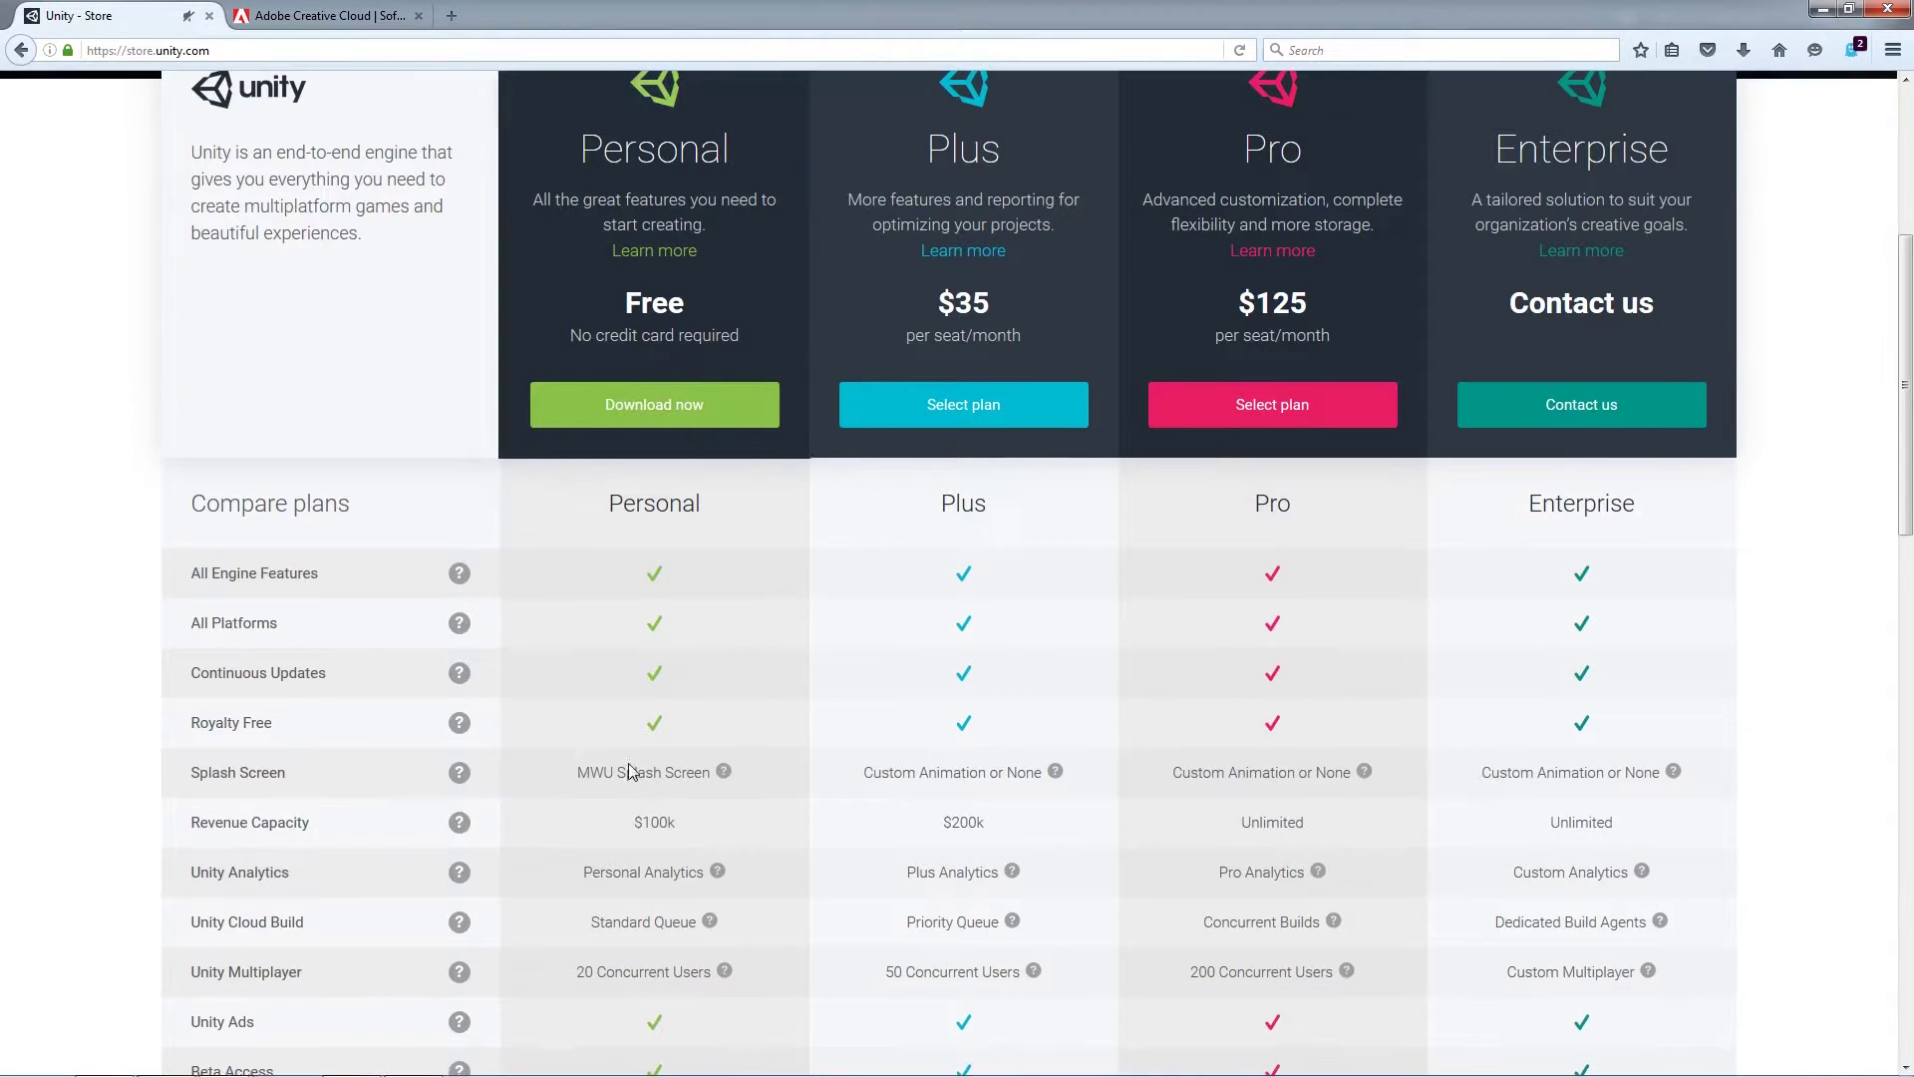
{"action": "middle_click", "coordinate": [160, 8]}
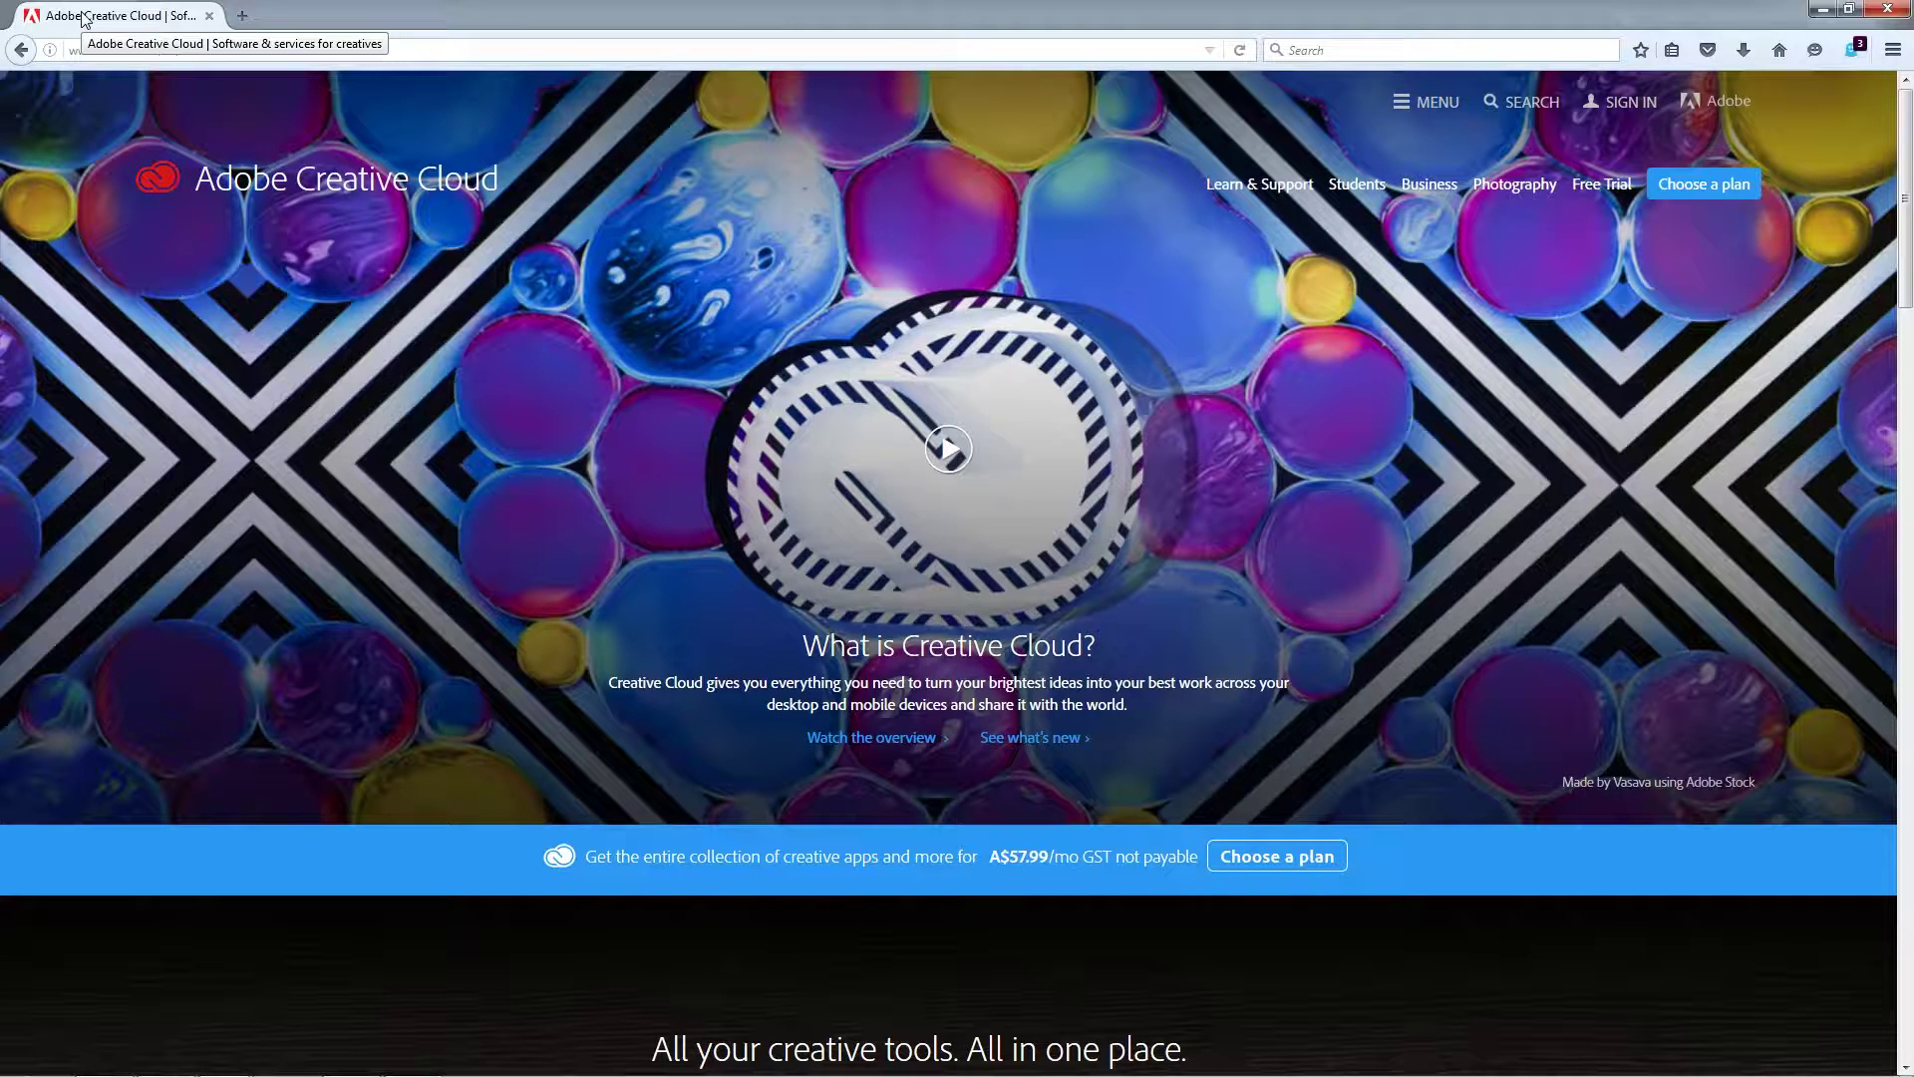
{"action": "left_click", "coordinate": [1589, 192]}
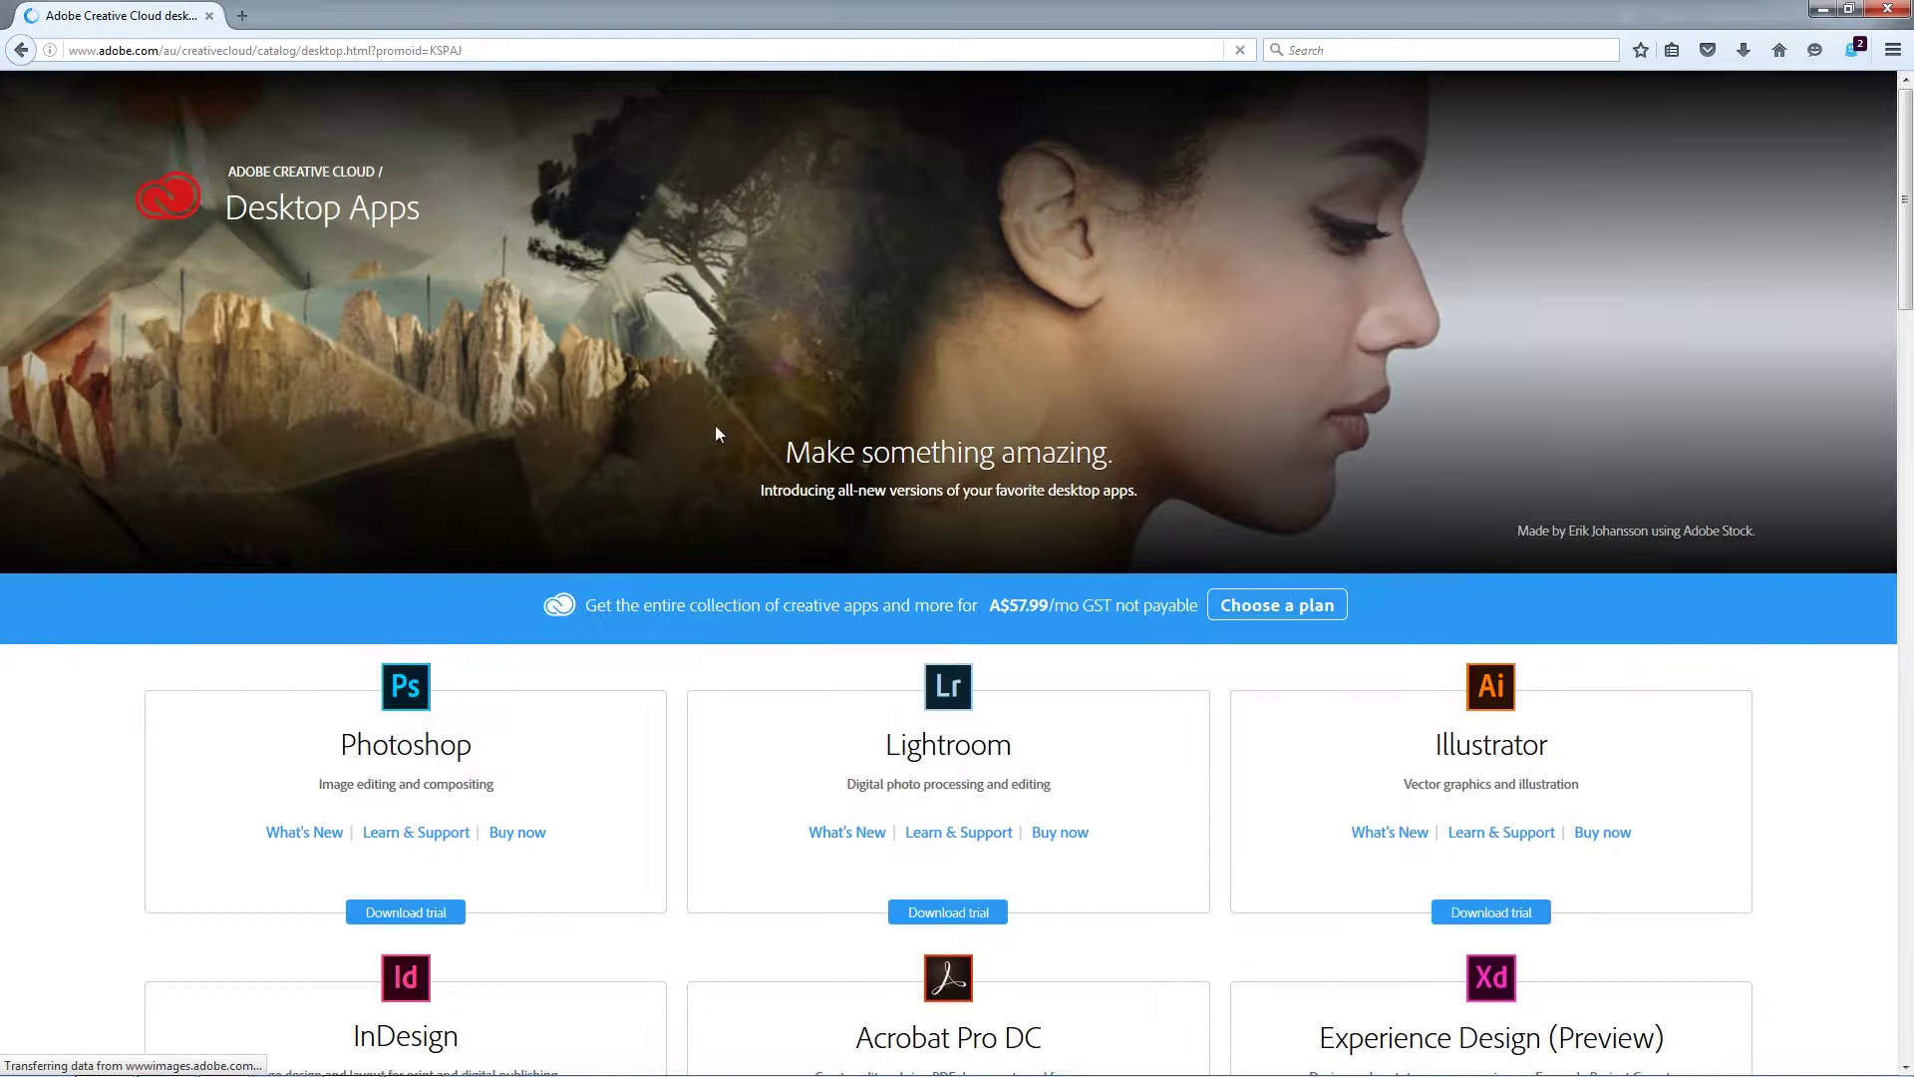
{"action": "scroll", "coordinate": [499, 598], "scroll_direction": "down", "scroll_amount": 3}
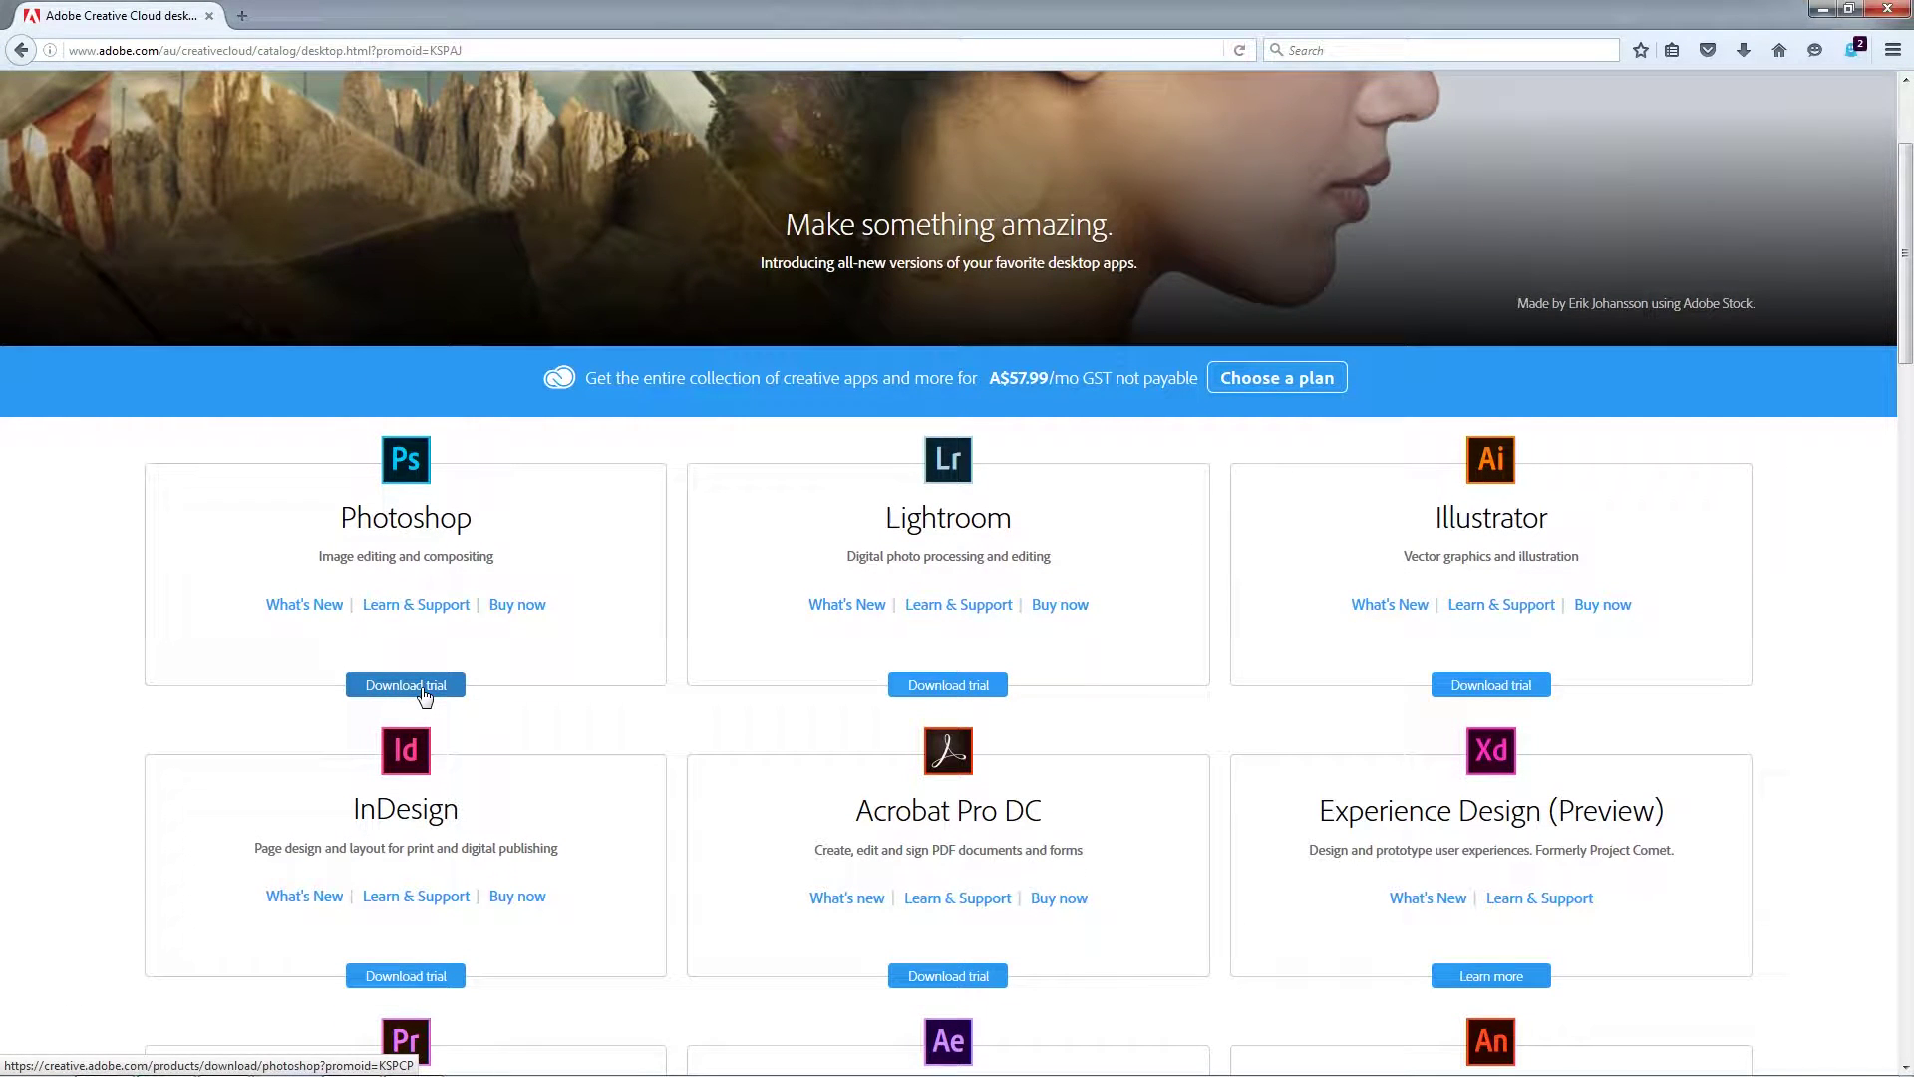
{"action": "left_click", "coordinate": [423, 688]}
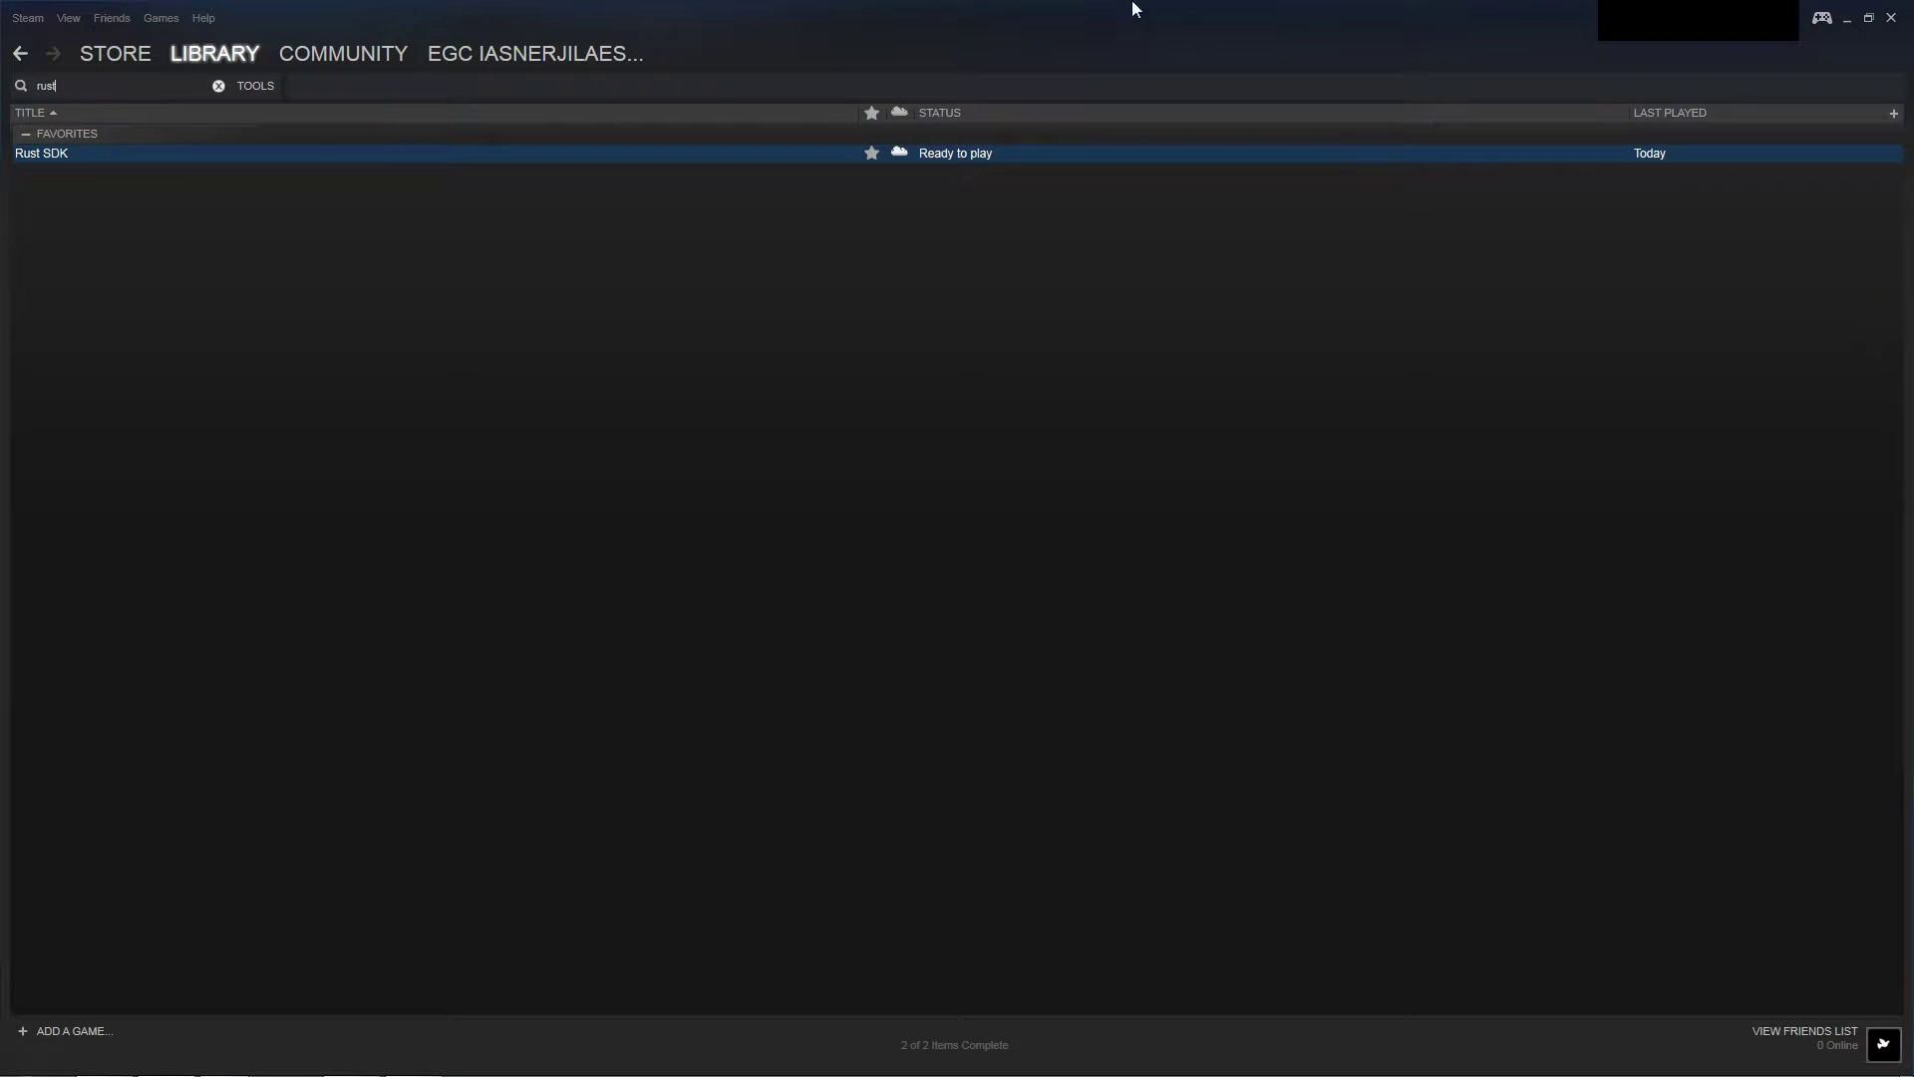
- Launch Rust SDK from the tools in the Steam library
{"action": "mouse_move", "coordinate": [309, 62]}
{"action": "right_click", "coordinate": [92, 161]}
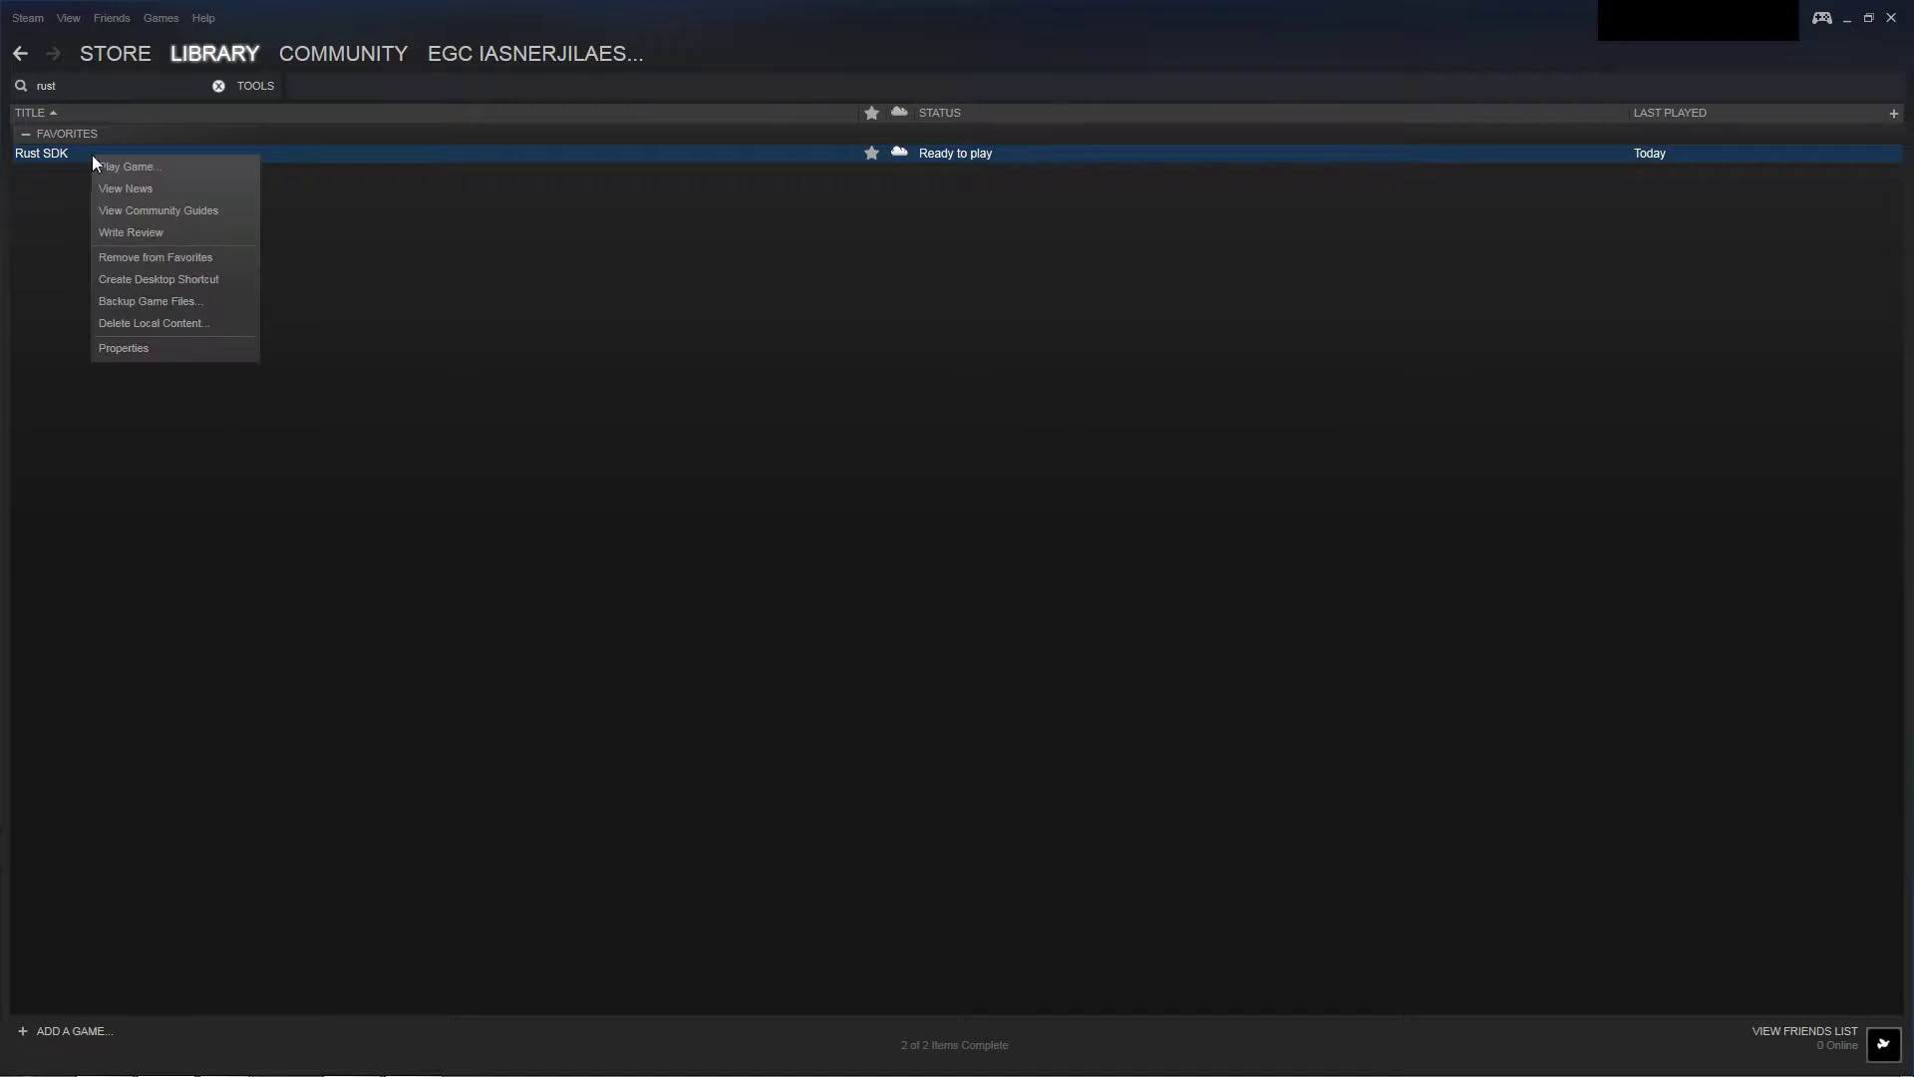
{"action": "left_click", "coordinate": [141, 167]}
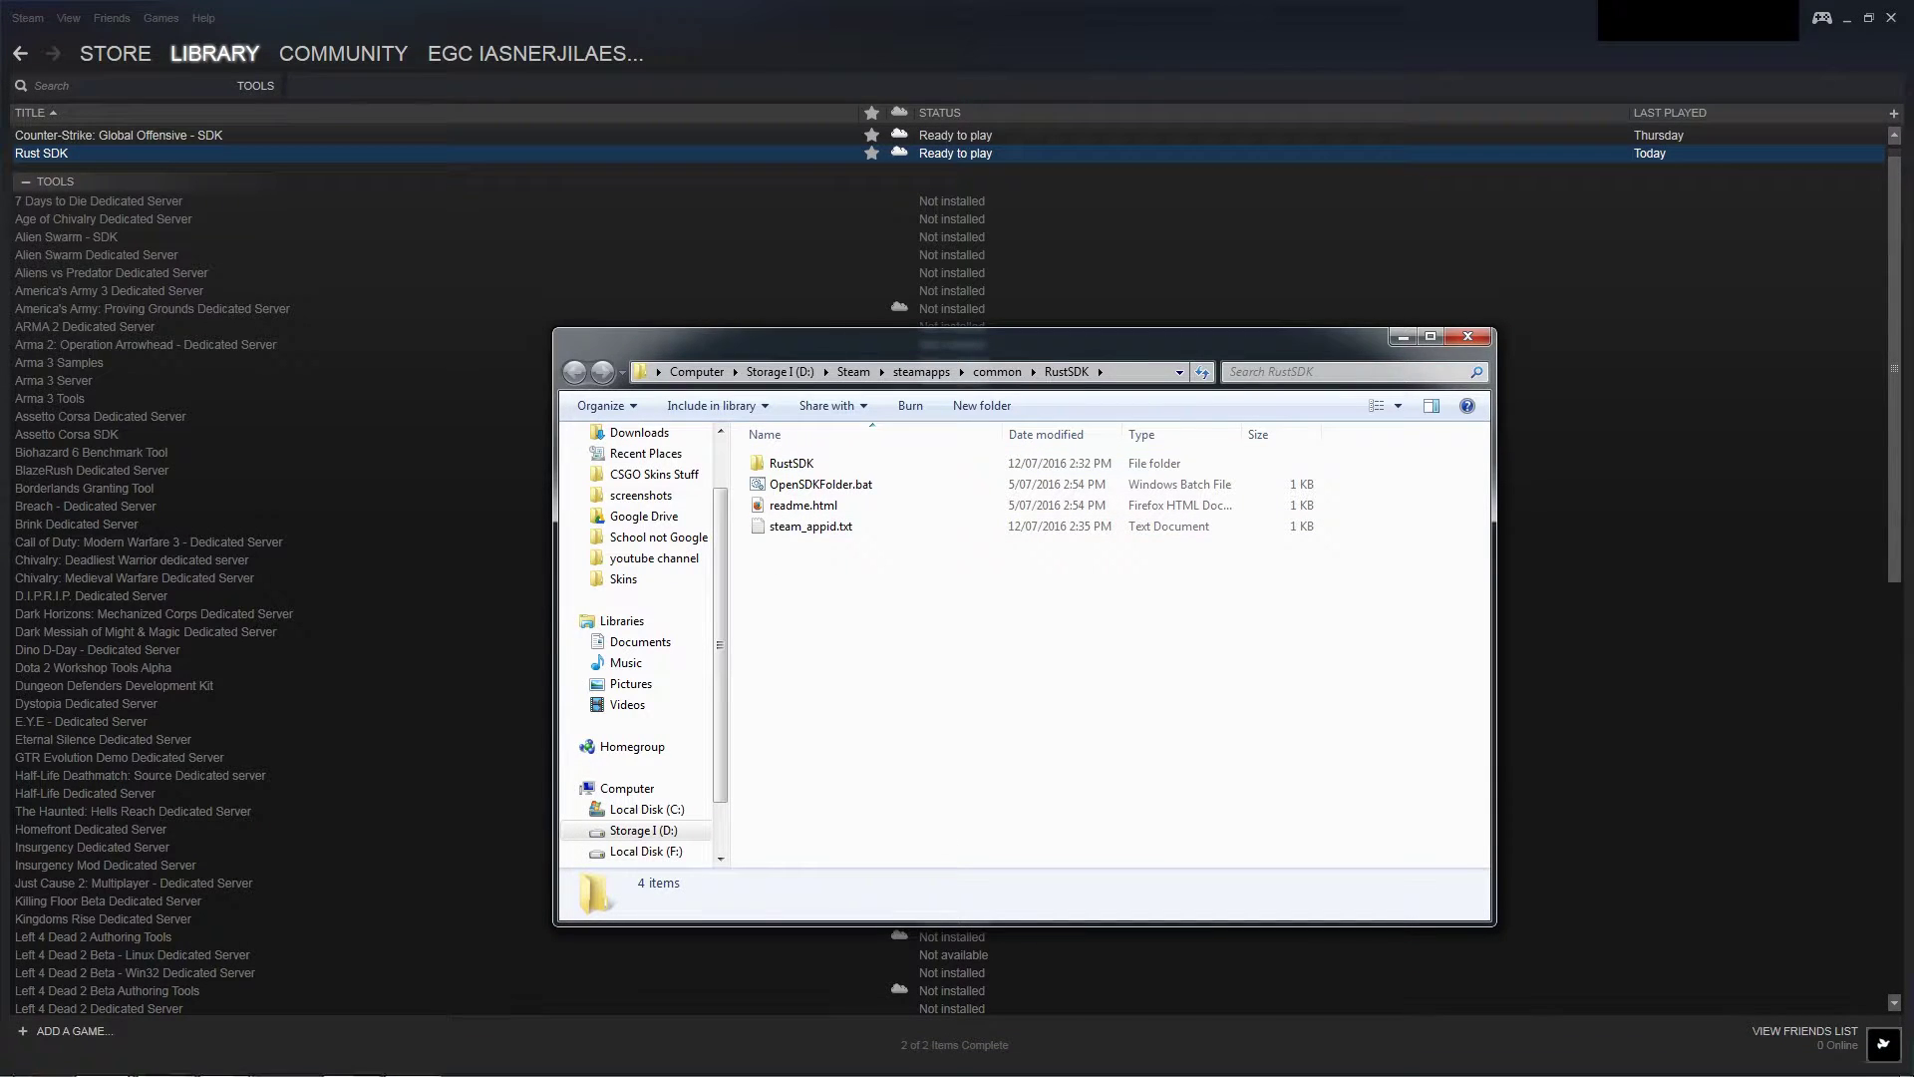
- Launch Unity and open the existing project folder RustSDK inside D:\Steam\steamapps\common\RustSDK
{"action": "left_click", "coordinate": [26, 1056]}
{"action": "mouse_move", "coordinate": [133, 606]}
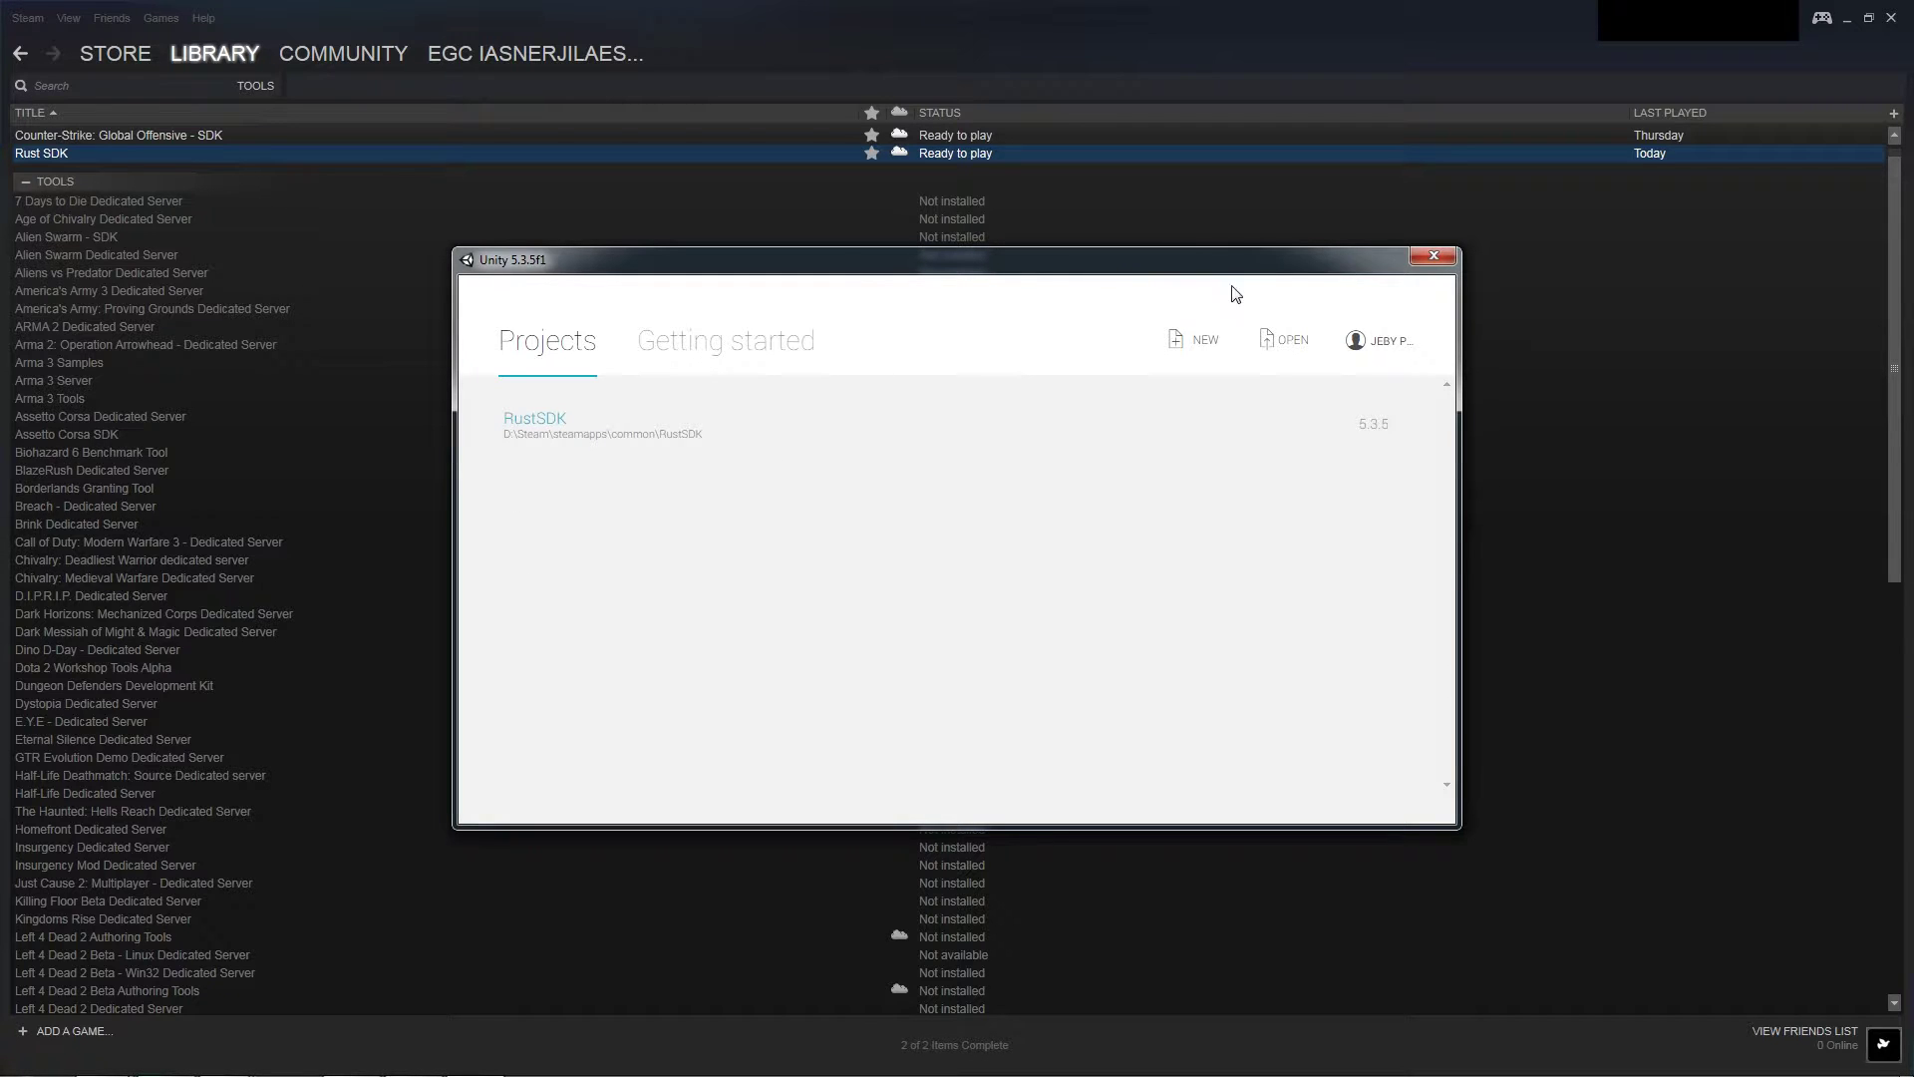
{"action": "left_click", "coordinate": [1293, 345]}
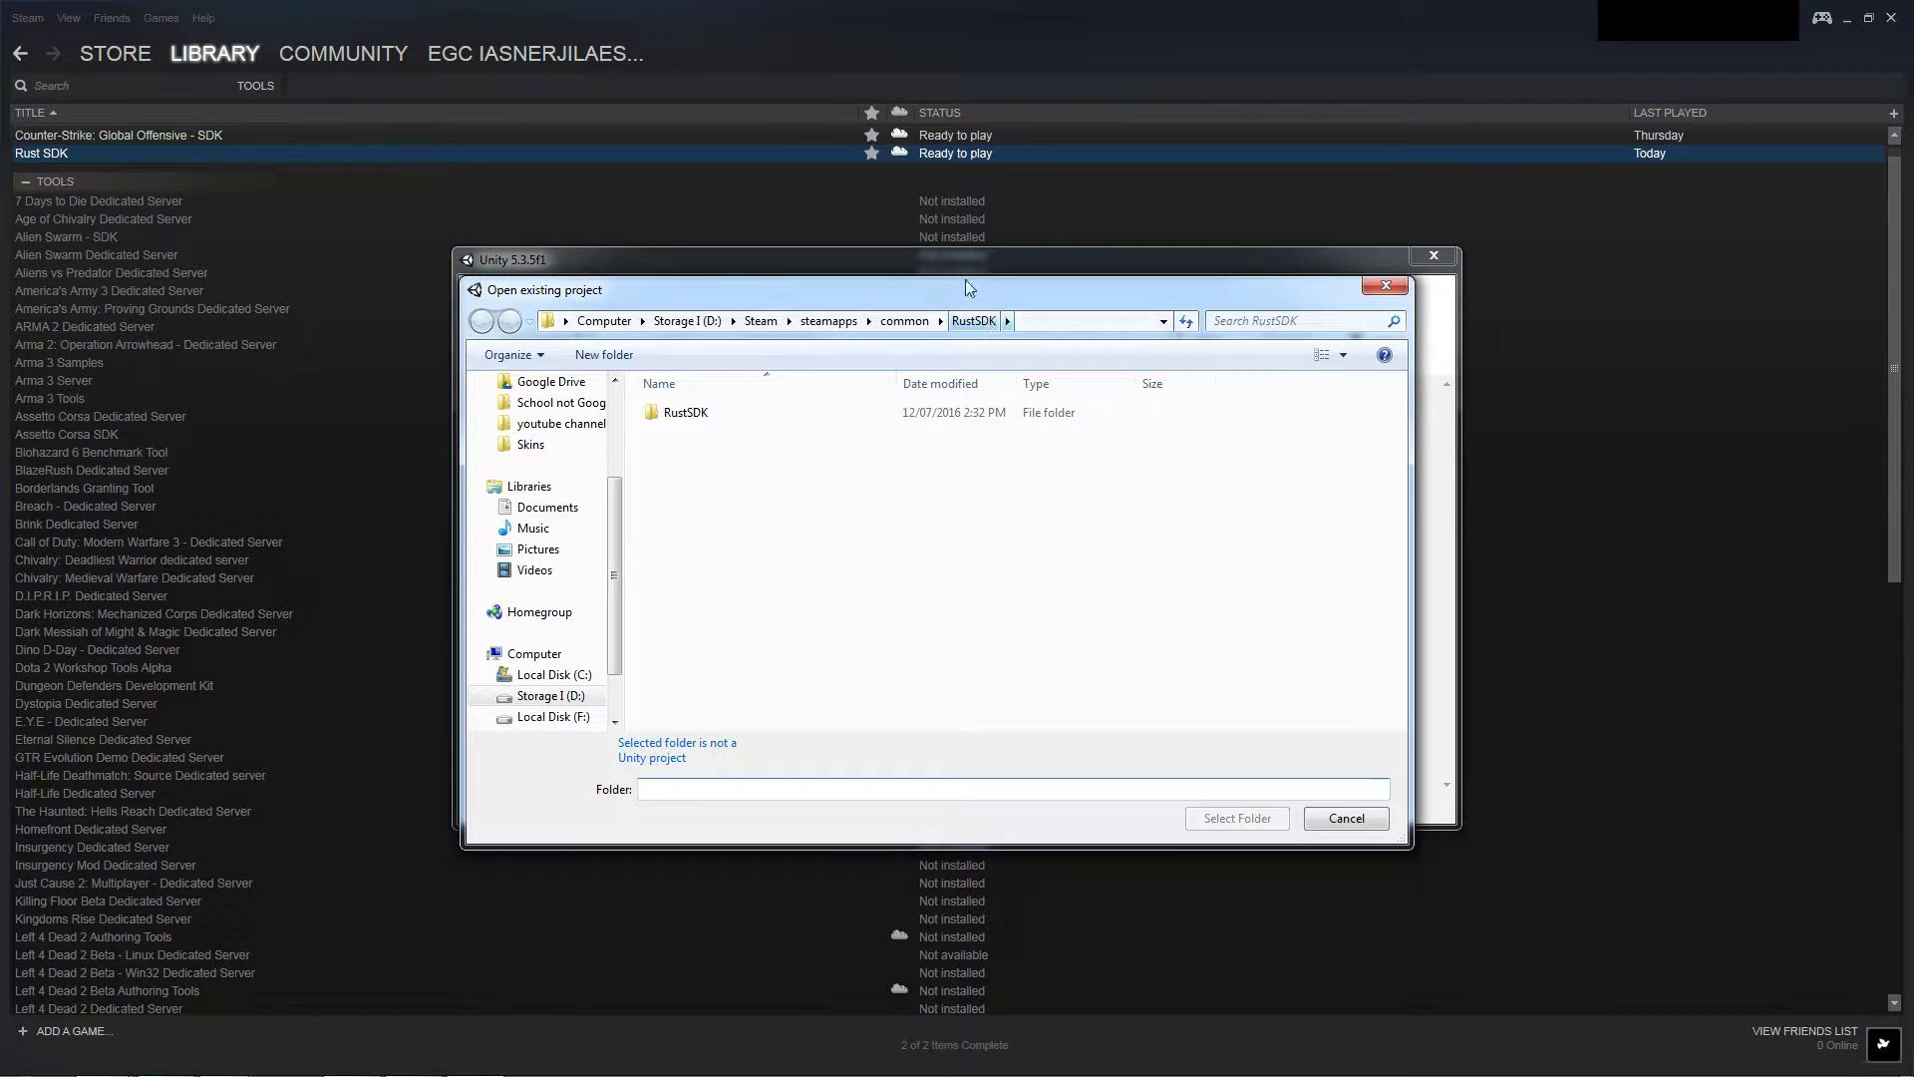
{"action": "left_click", "coordinate": [904, 320]}
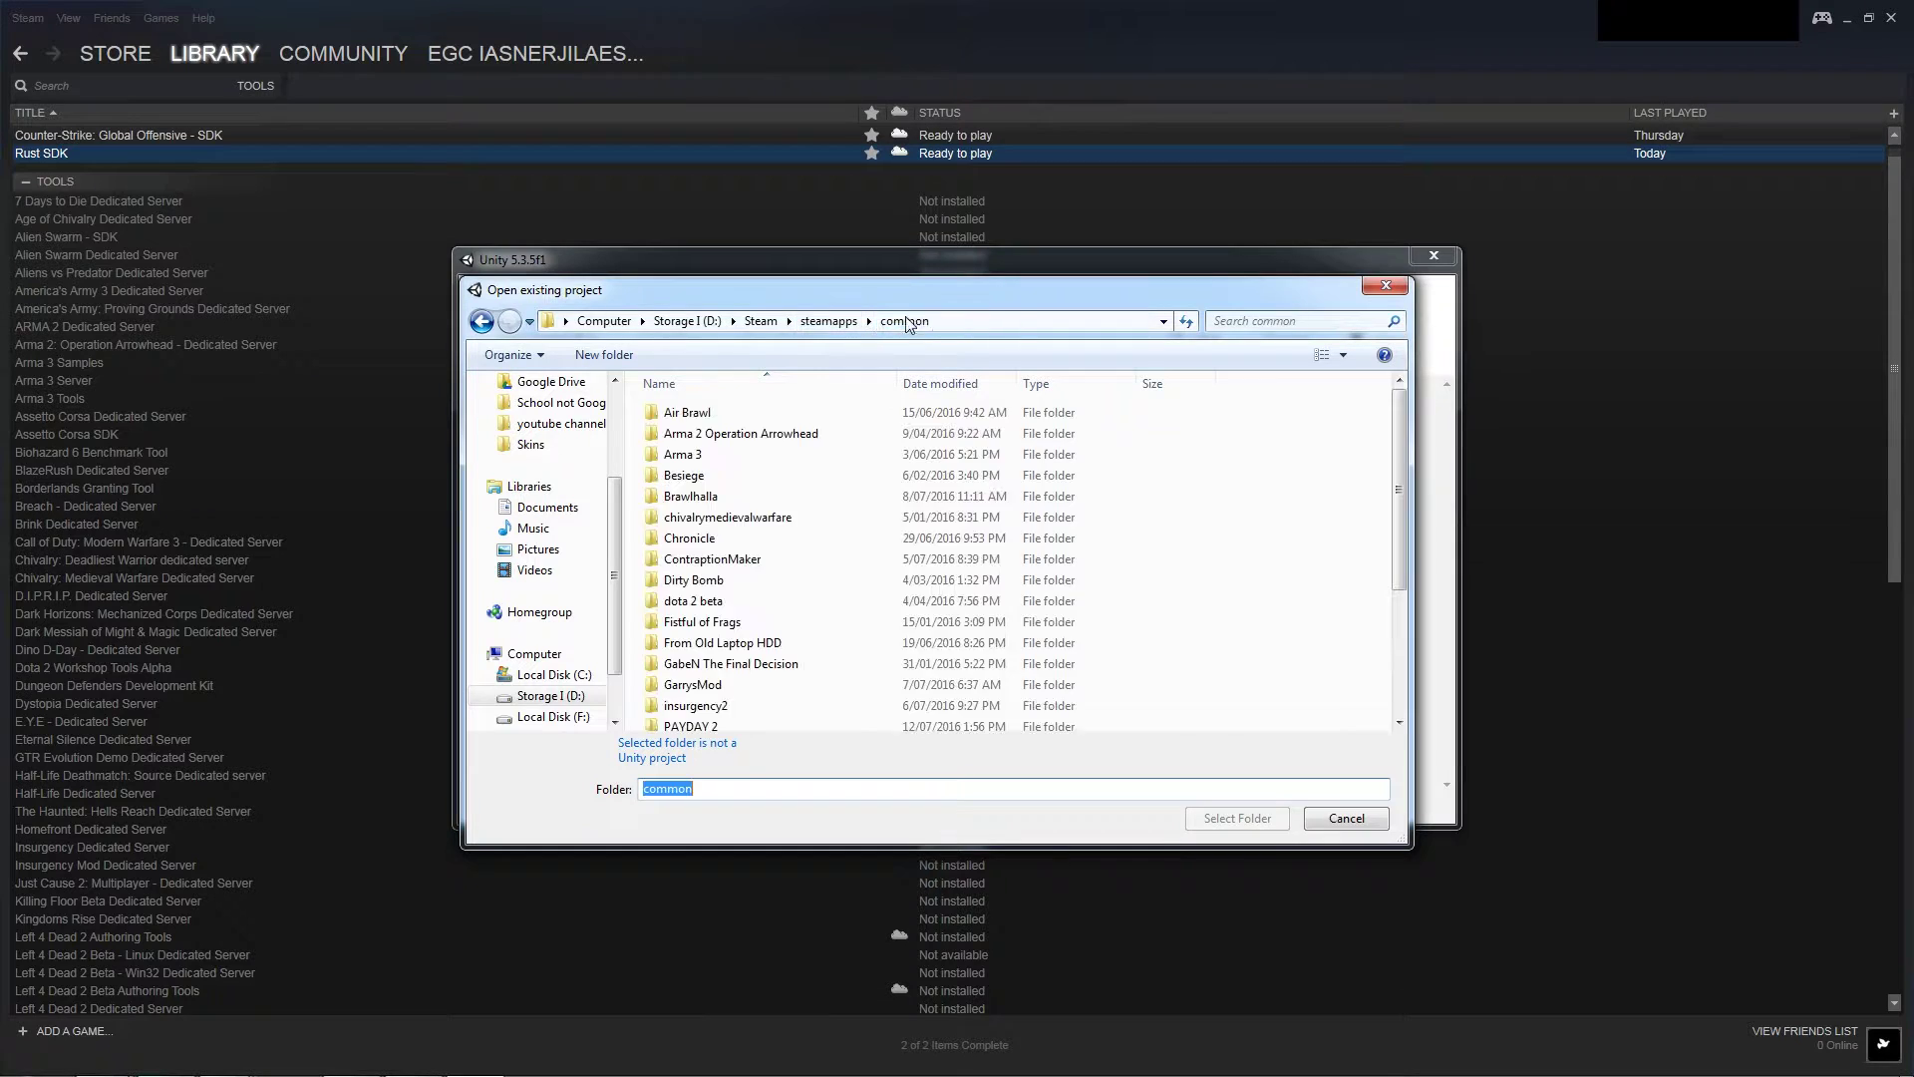
{"action": "left_click", "coordinate": [828, 320]}
{"action": "double_click", "coordinate": [688, 413]}
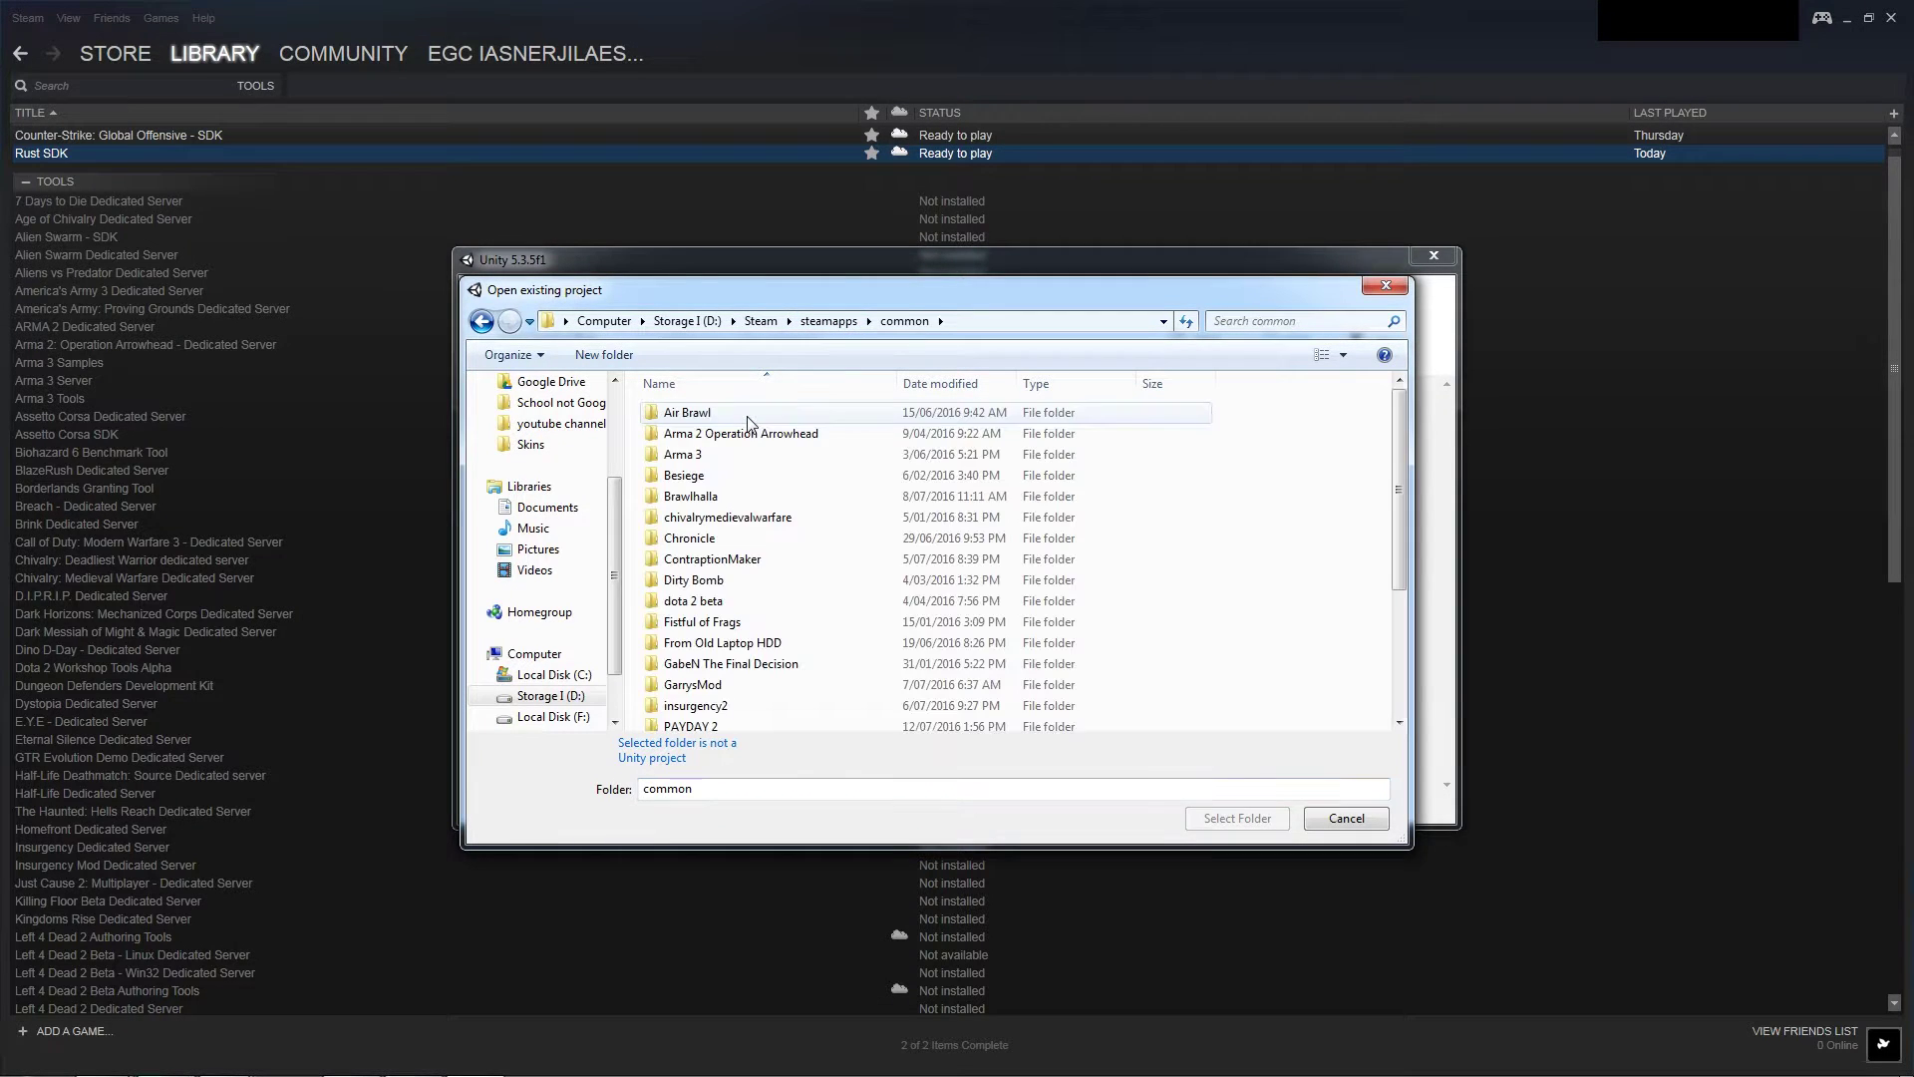
{"action": "scroll", "coordinate": [740, 579], "scroll_direction": "down", "scroll_amount": 4}
{"action": "left_click", "coordinate": [712, 604]}
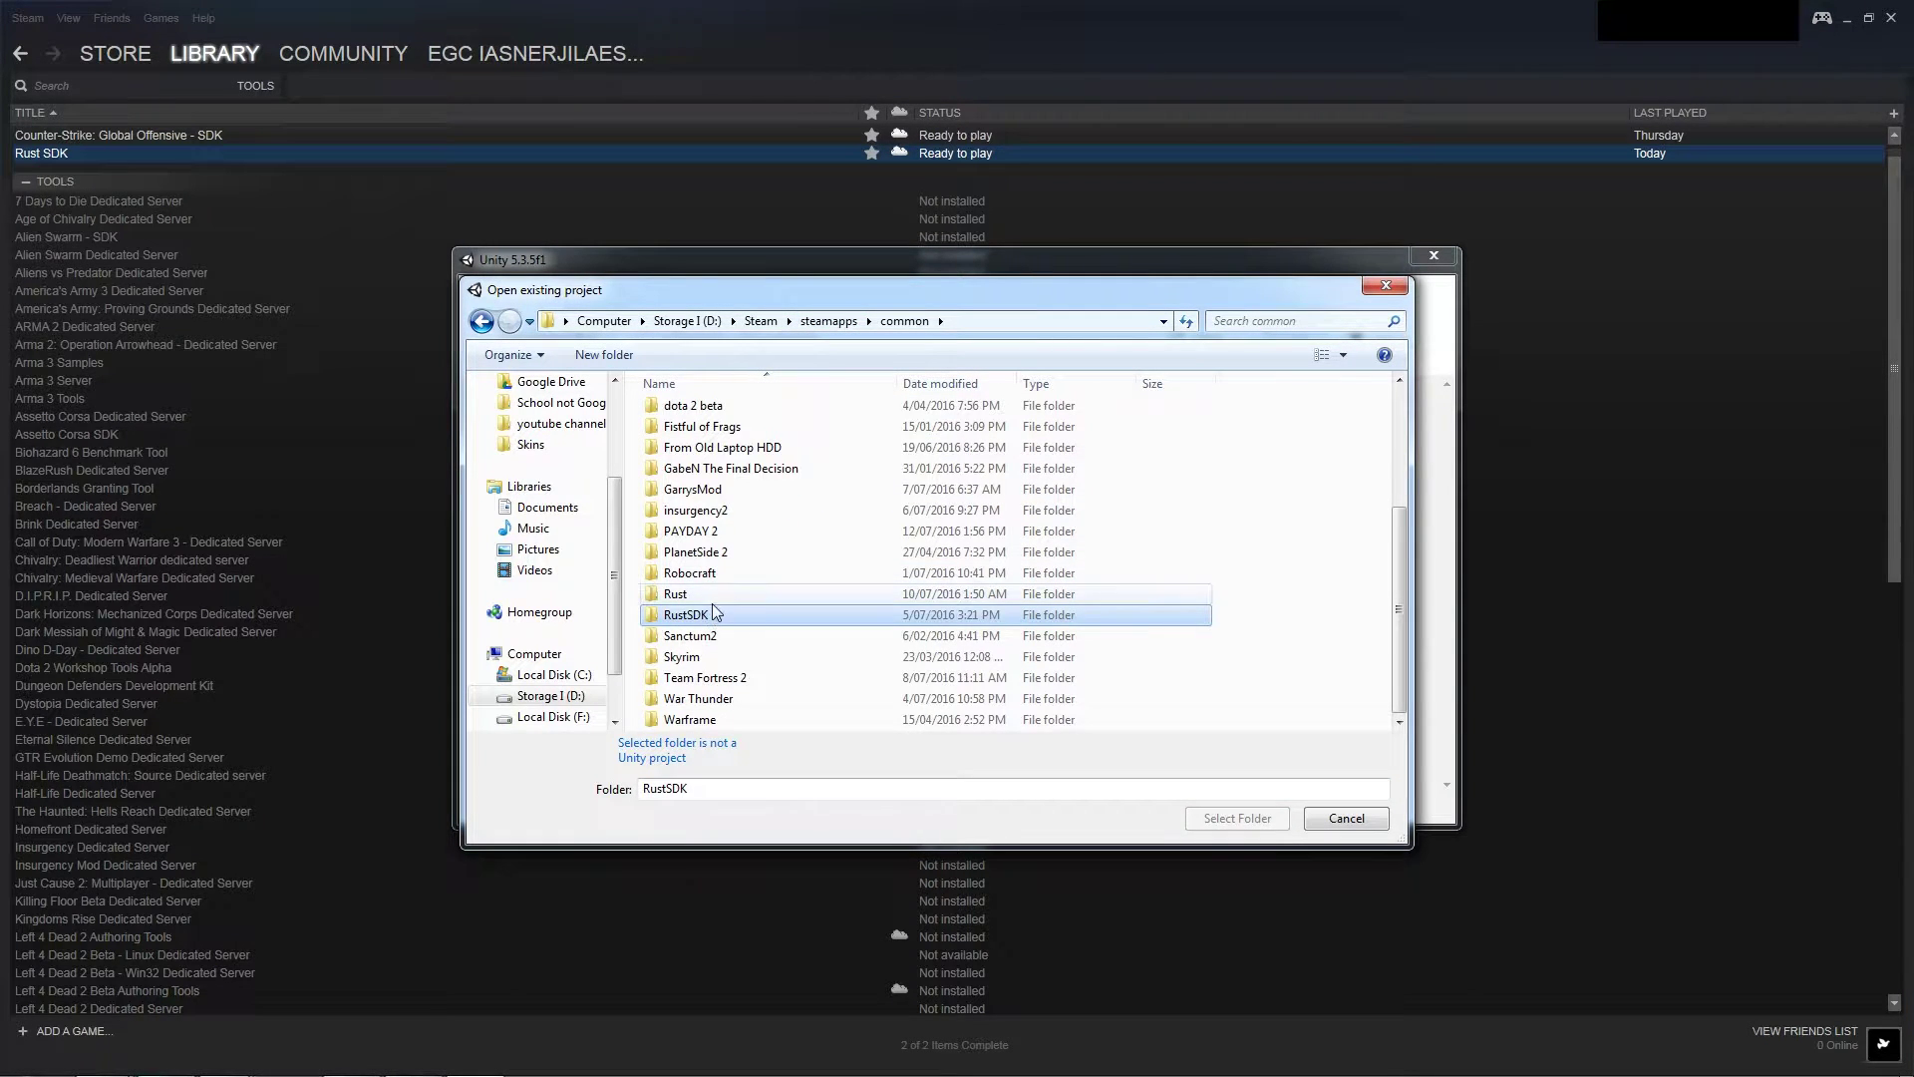
{"action": "double_click", "coordinate": [710, 608]}
{"action": "left_click", "coordinate": [723, 413]}
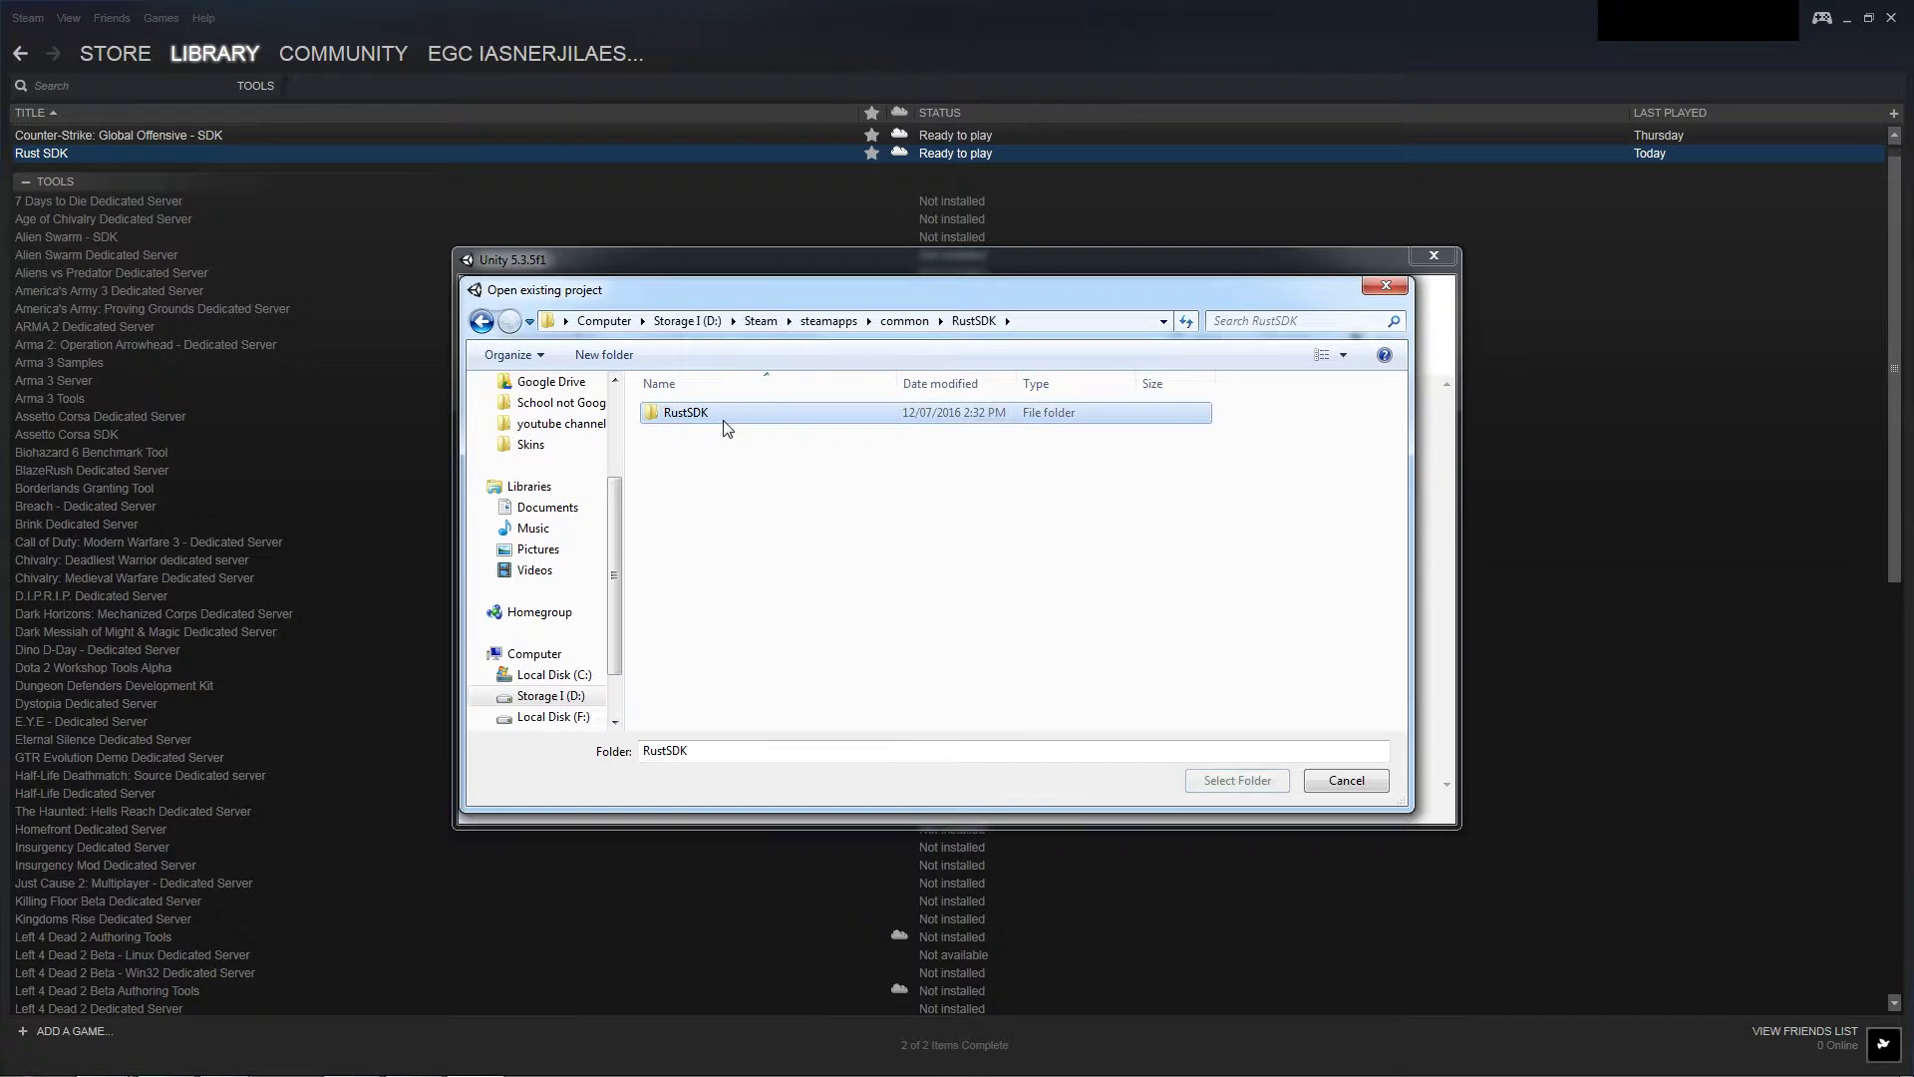
{"action": "left_click", "coordinate": [1242, 781]}
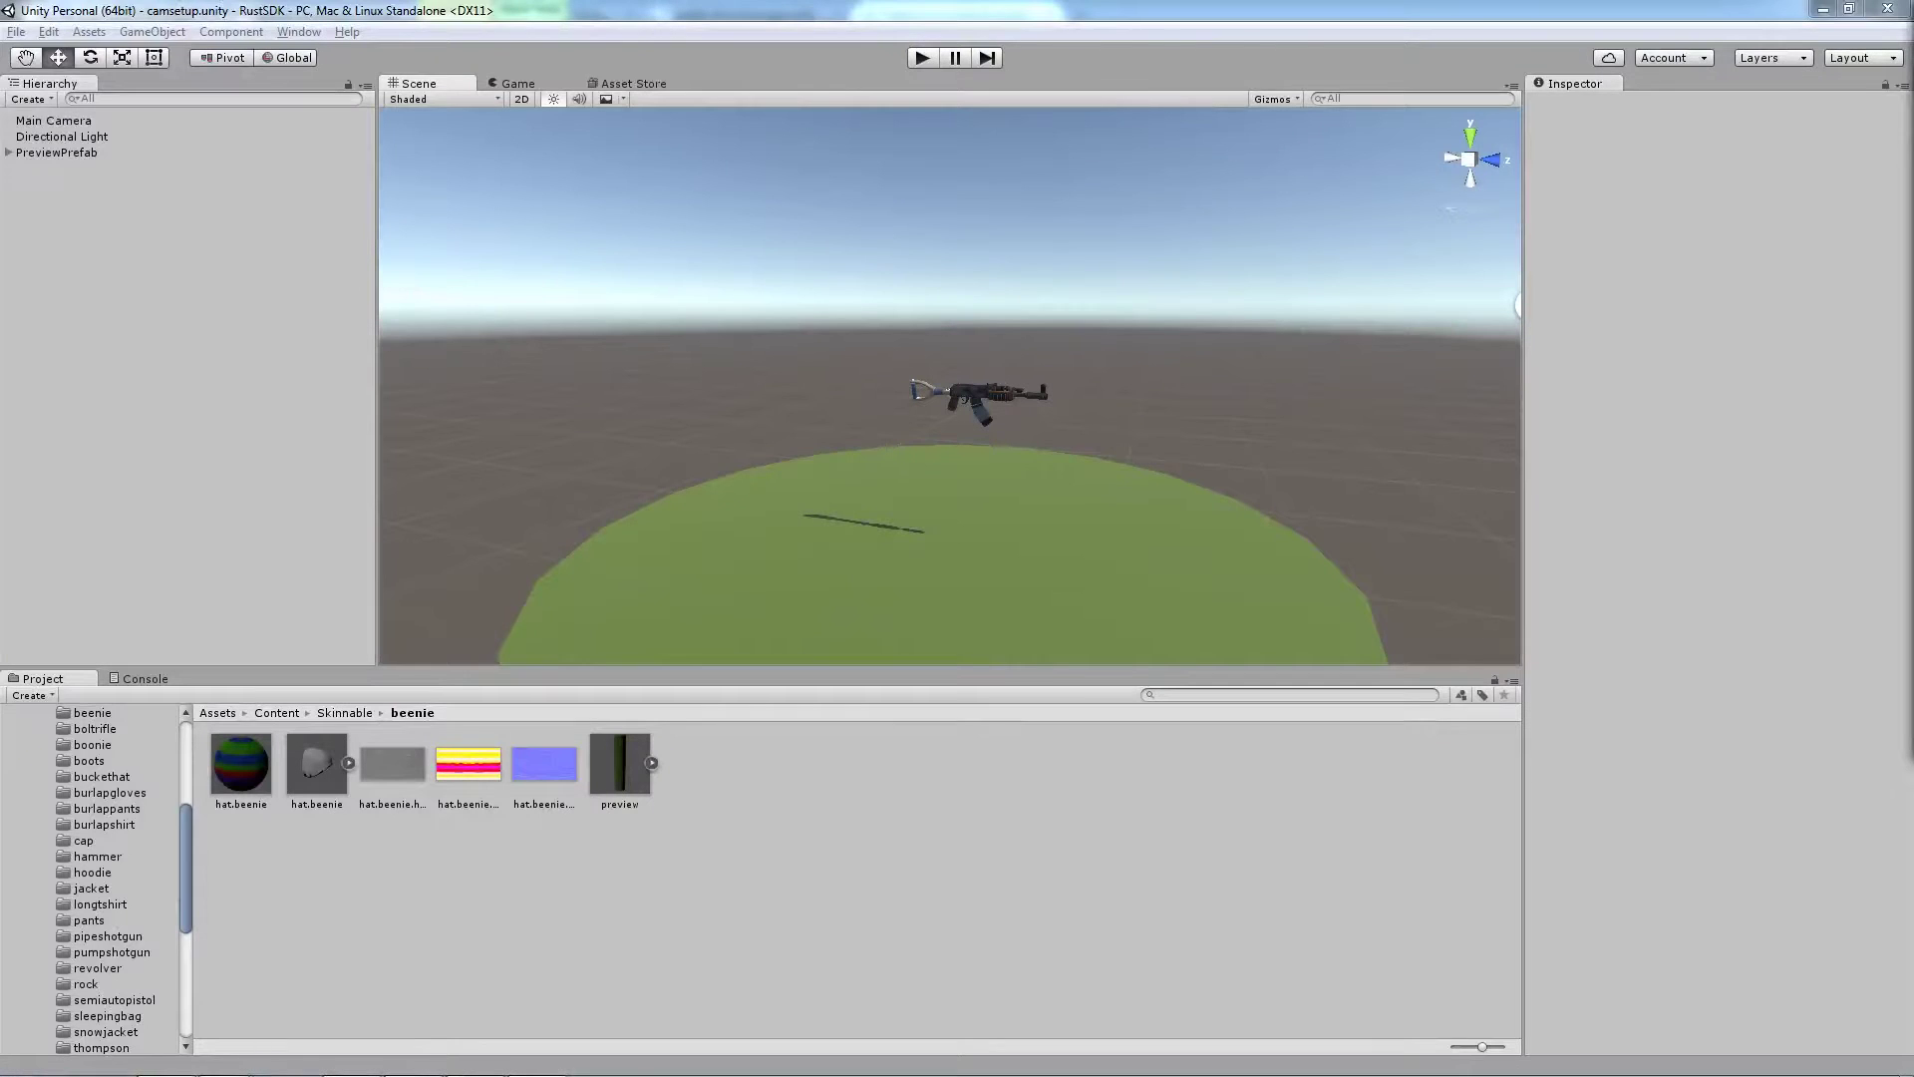
- Fly around the rifle preview in the scene to examine it from several sides and distances
{"action": "right_click_drag", "start_coordinate": [1510, 401], "coordinate": [1111, 384]}
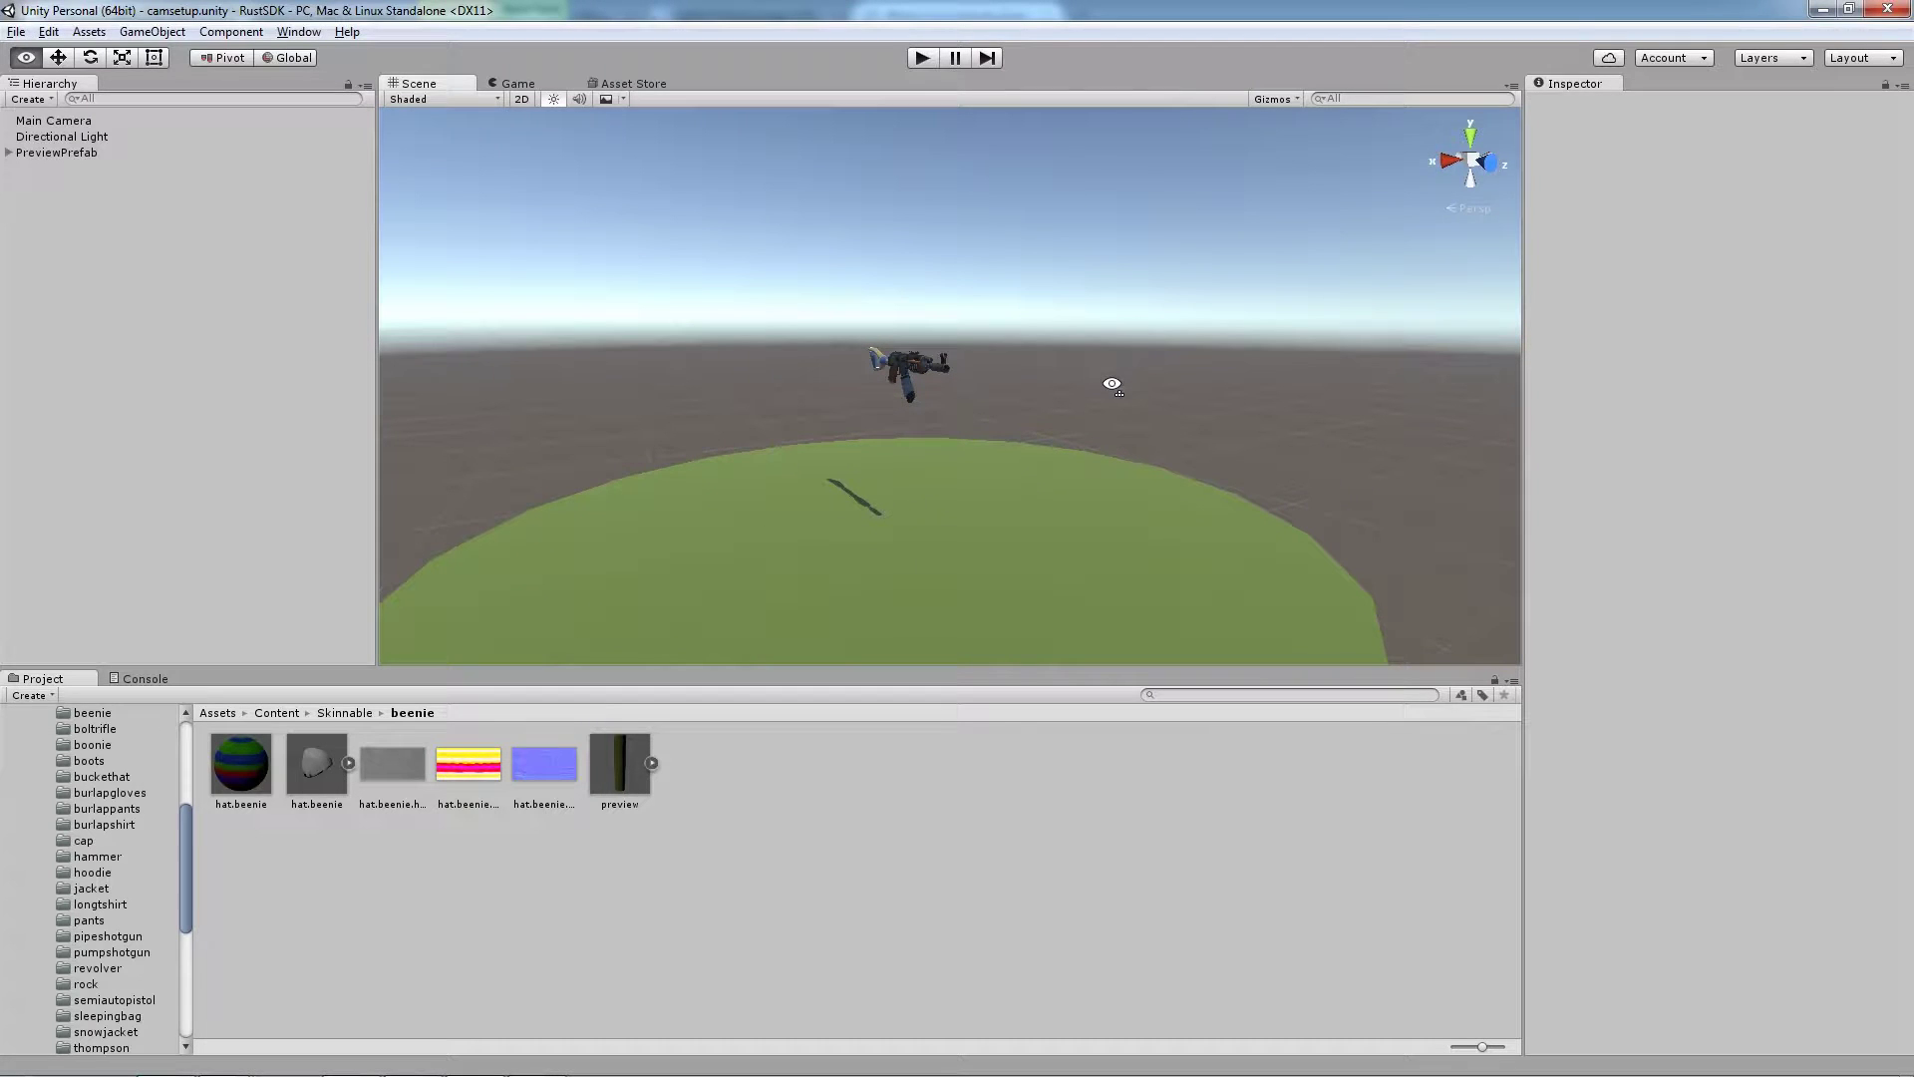
{"action": "key", "text": "s"}
{"action": "right_click_drag", "start_coordinate": [1112, 384], "coordinate": [985, 362]}
{"action": "key", "text": "a"}
{"action": "key", "text": "d"}
{"action": "key", "text": "s"}
{"action": "key", "text": "w"}
{"action": "key", "text": "d"}
{"action": "key", "text": "a"}
{"action": "key", "text": "s"}
{"action": "key", "text": "d"}
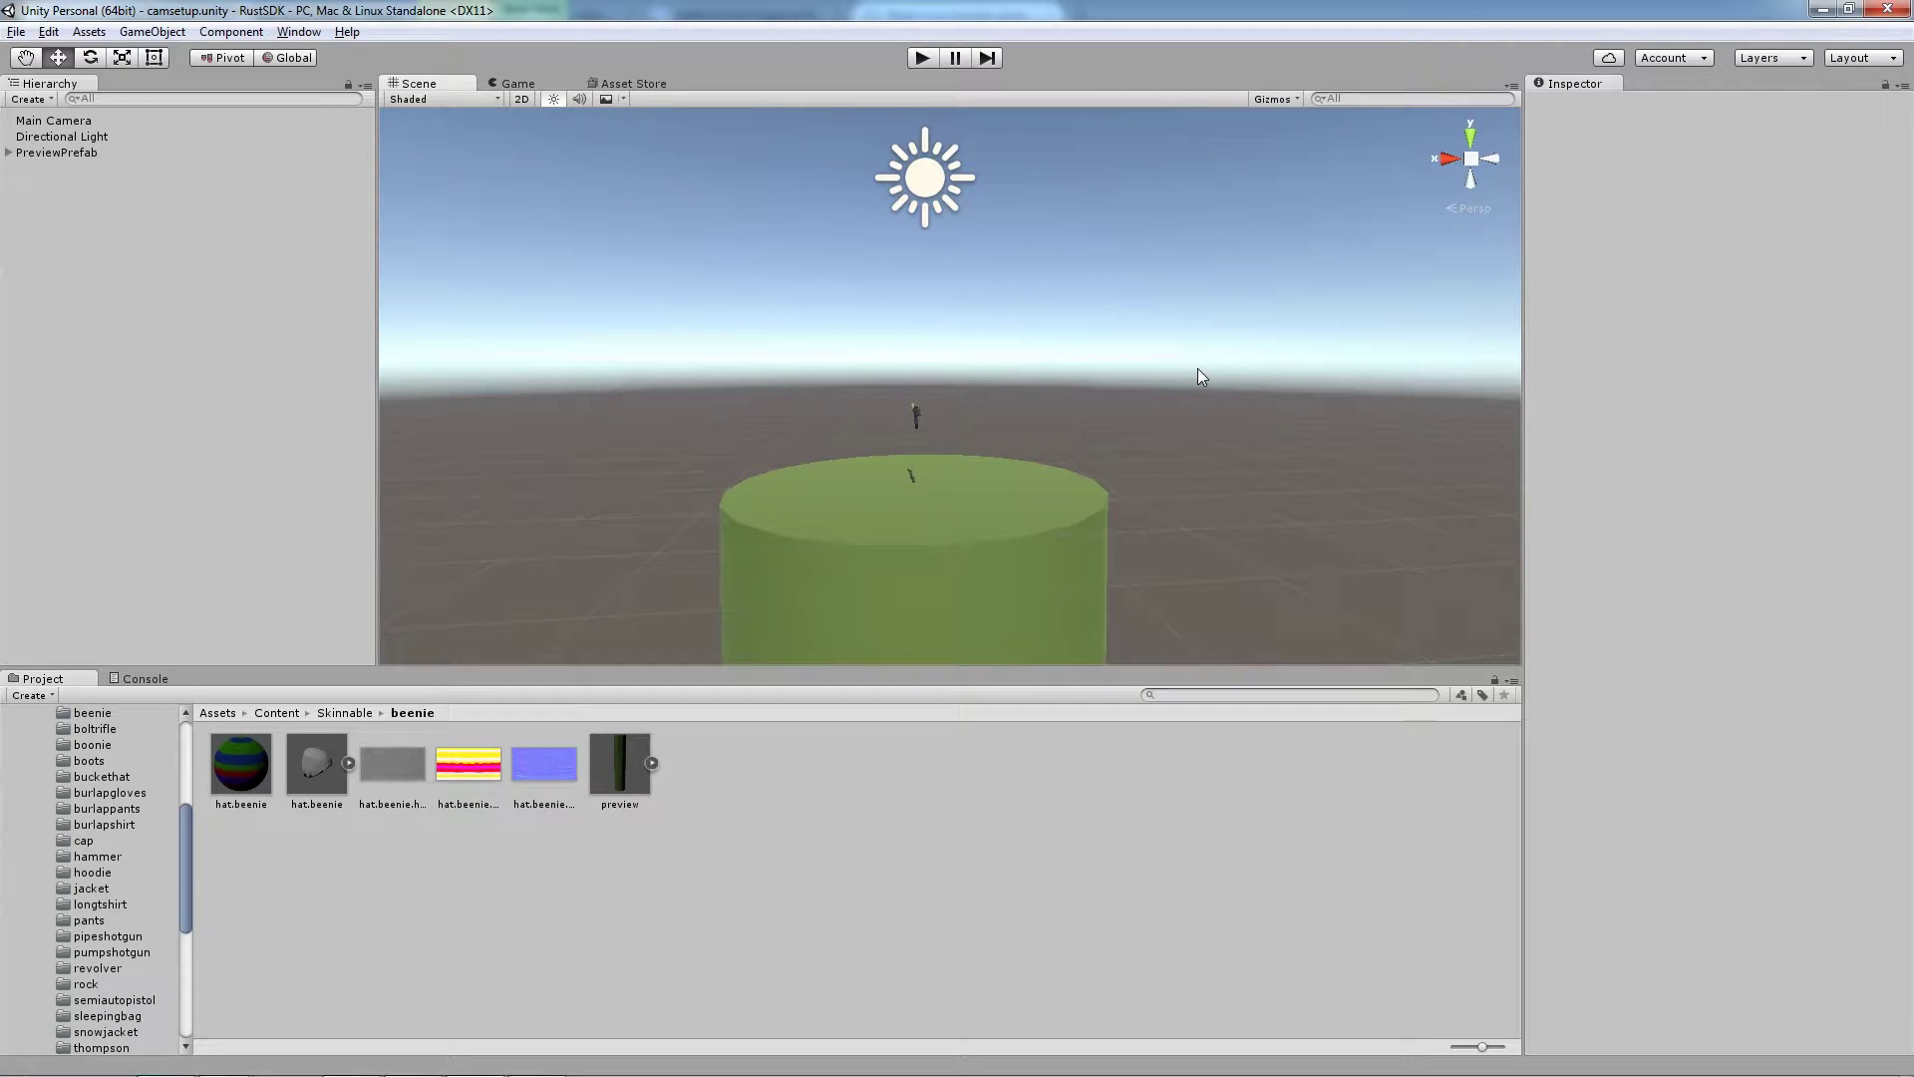
{"action": "right_click_drag", "start_coordinate": [1243, 300], "coordinate": [1230, 352]}
{"action": "key", "text": "w"}
{"action": "key", "text": "s"}
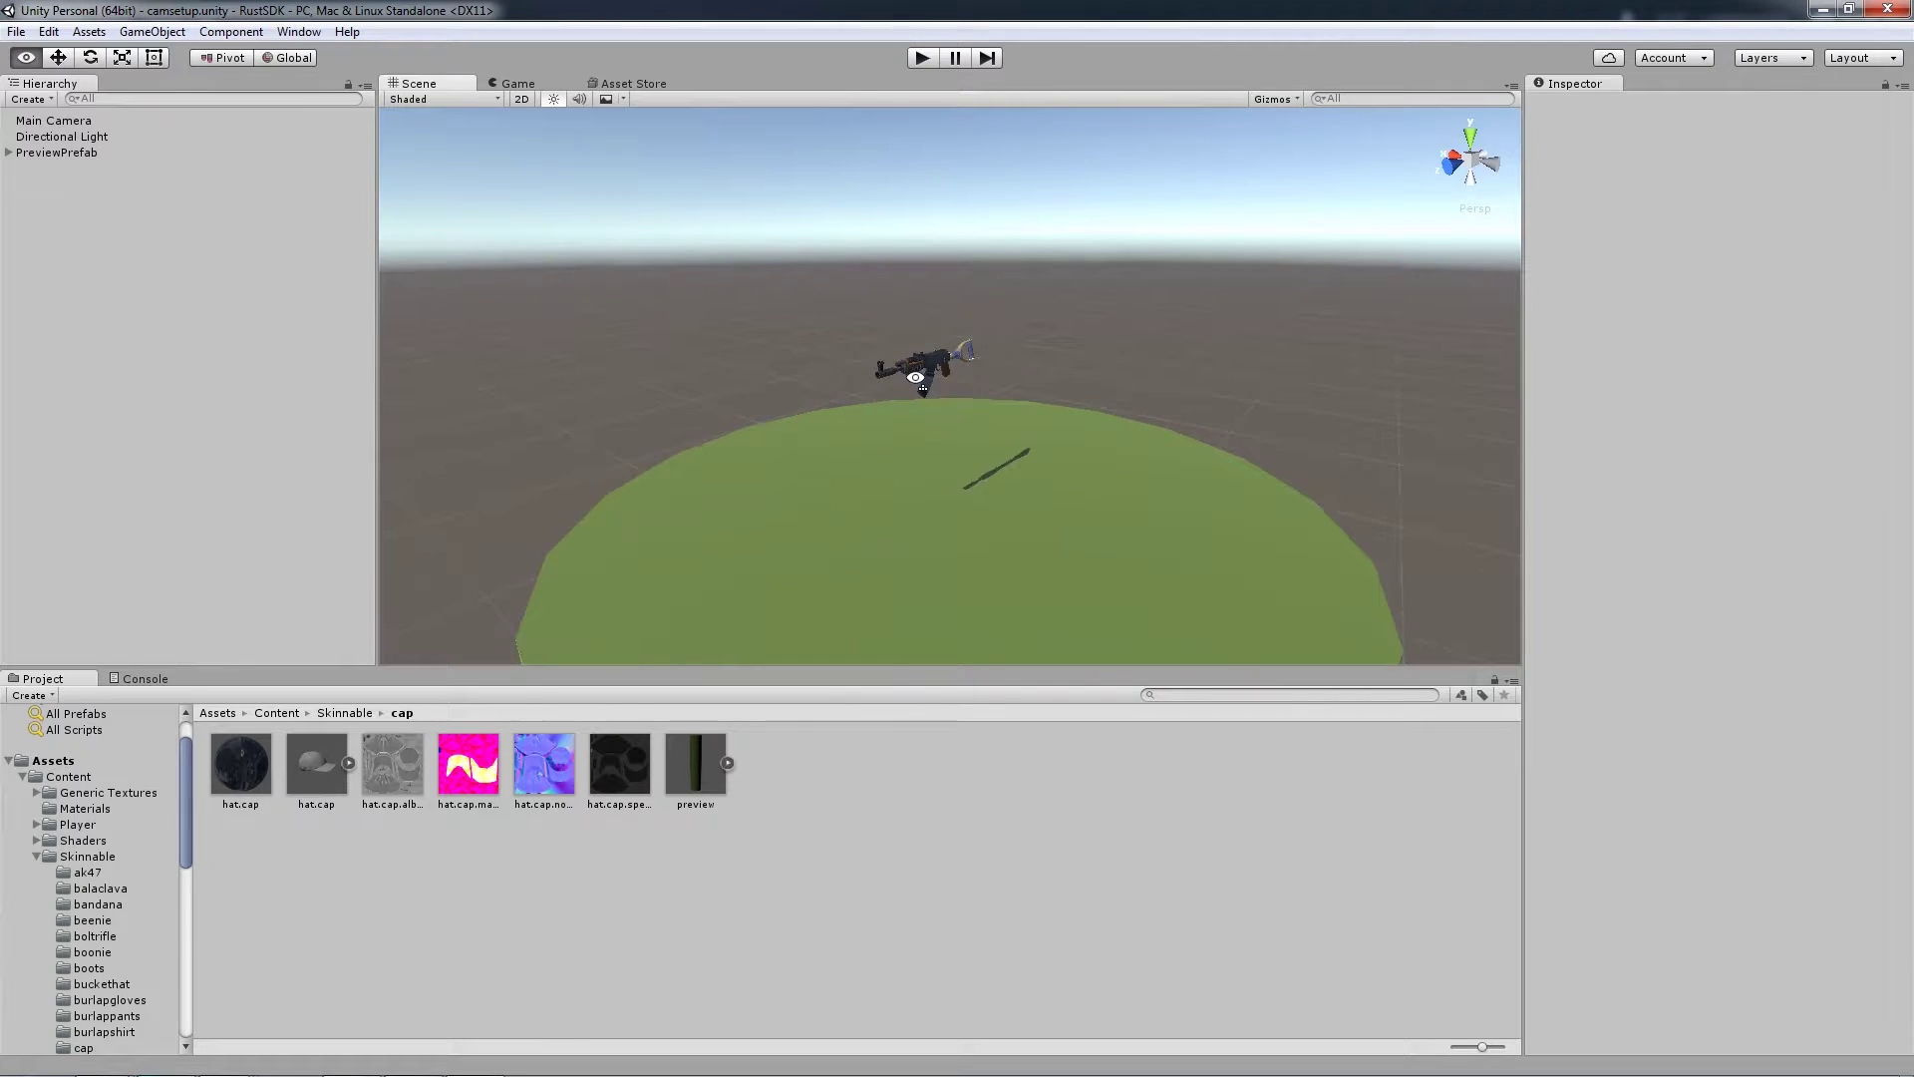
{"action": "right_click_drag", "start_coordinate": [997, 399], "coordinate": [1479, 380]}
{"action": "right_click_drag", "start_coordinate": [1474, 391], "coordinate": [1514, 392]}
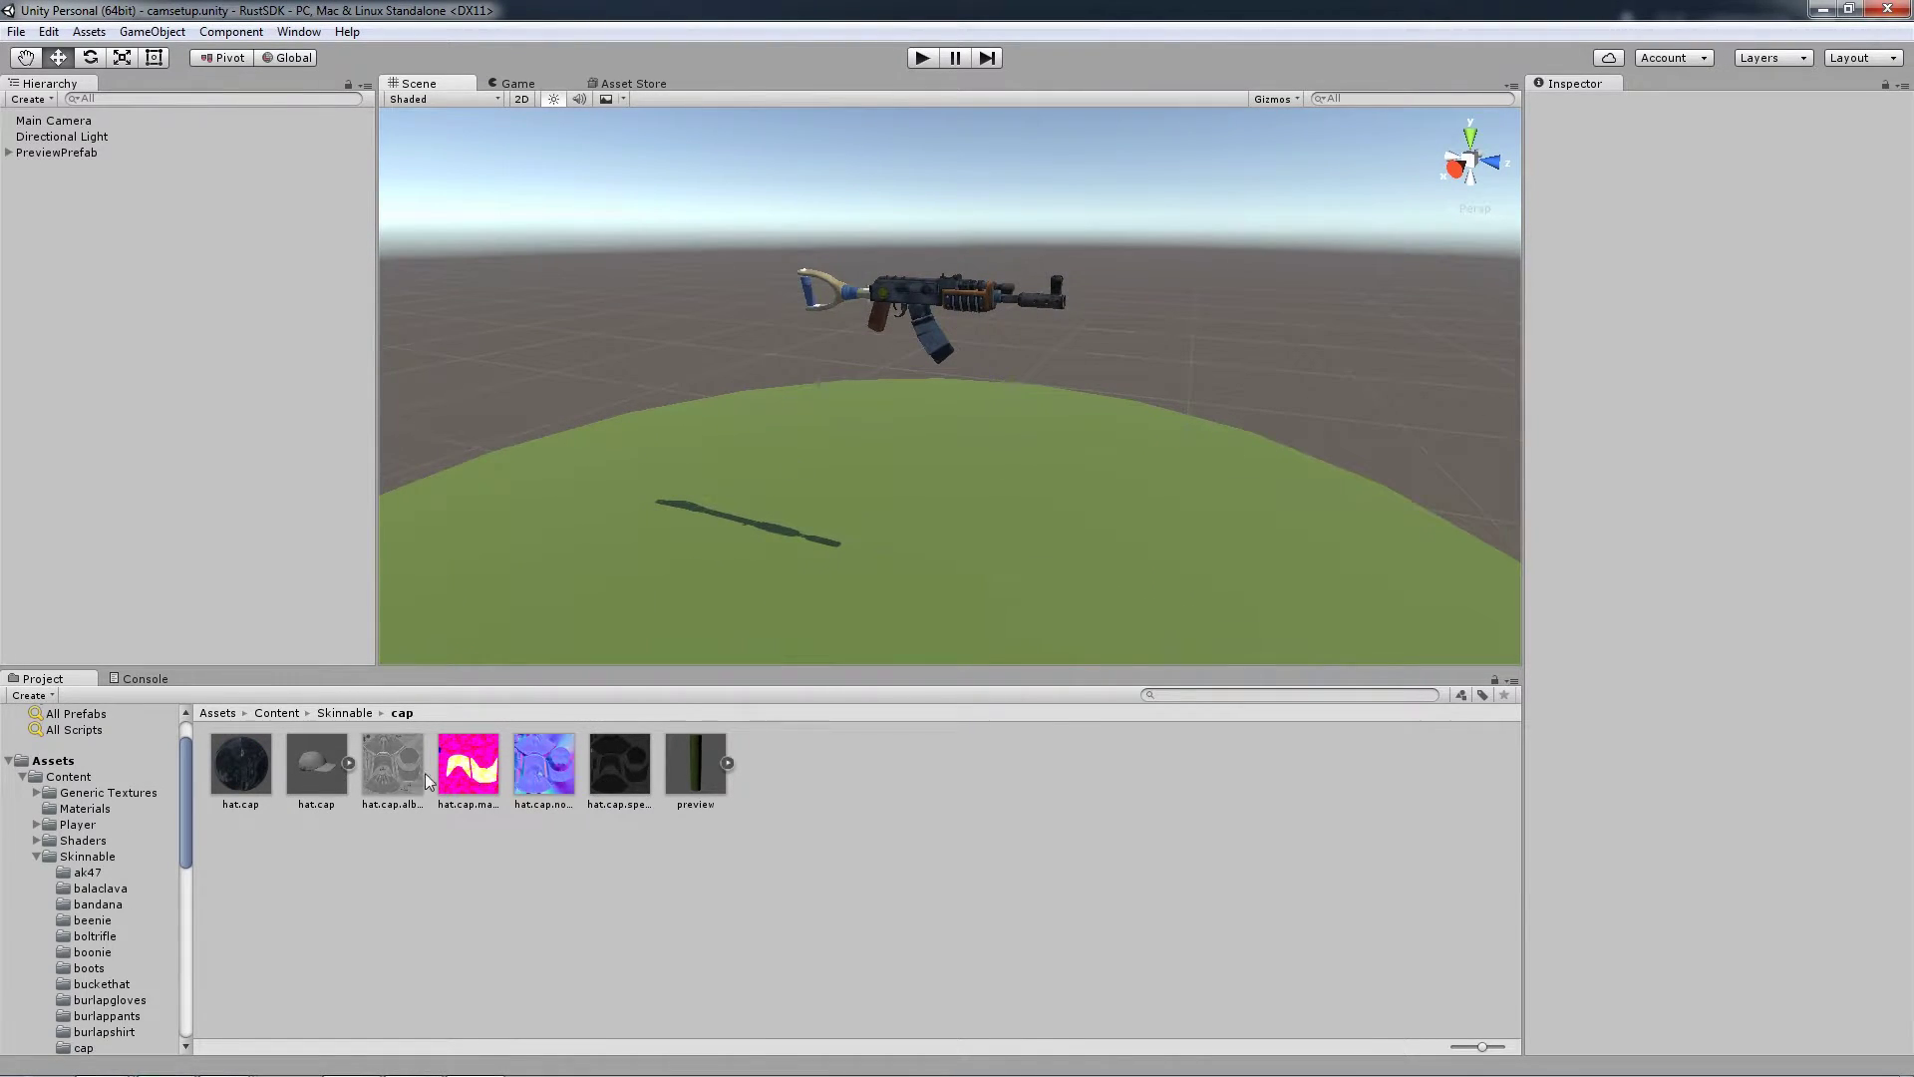
- Collapse the Content folder and open the Skins folder in the project's assets
{"action": "left_click", "coordinate": [23, 777]}
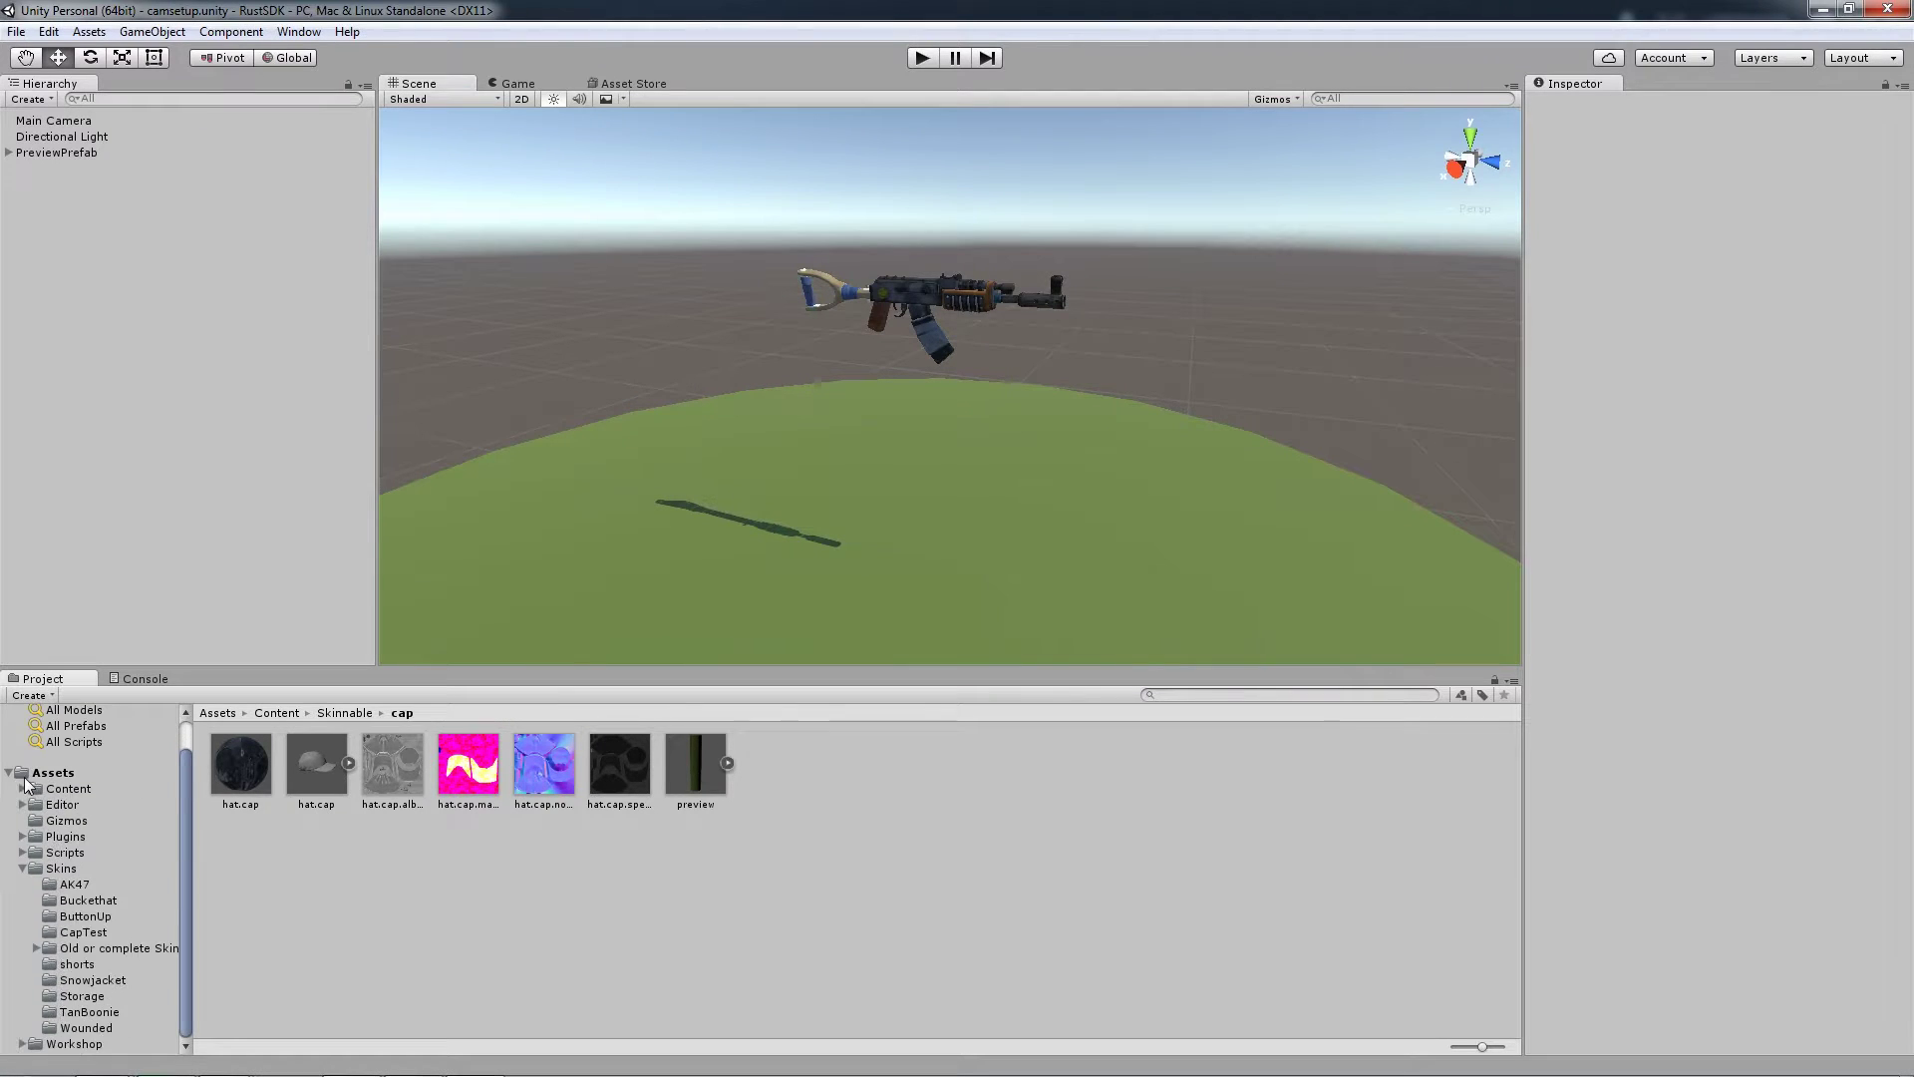
{"action": "left_click", "coordinate": [40, 774]}
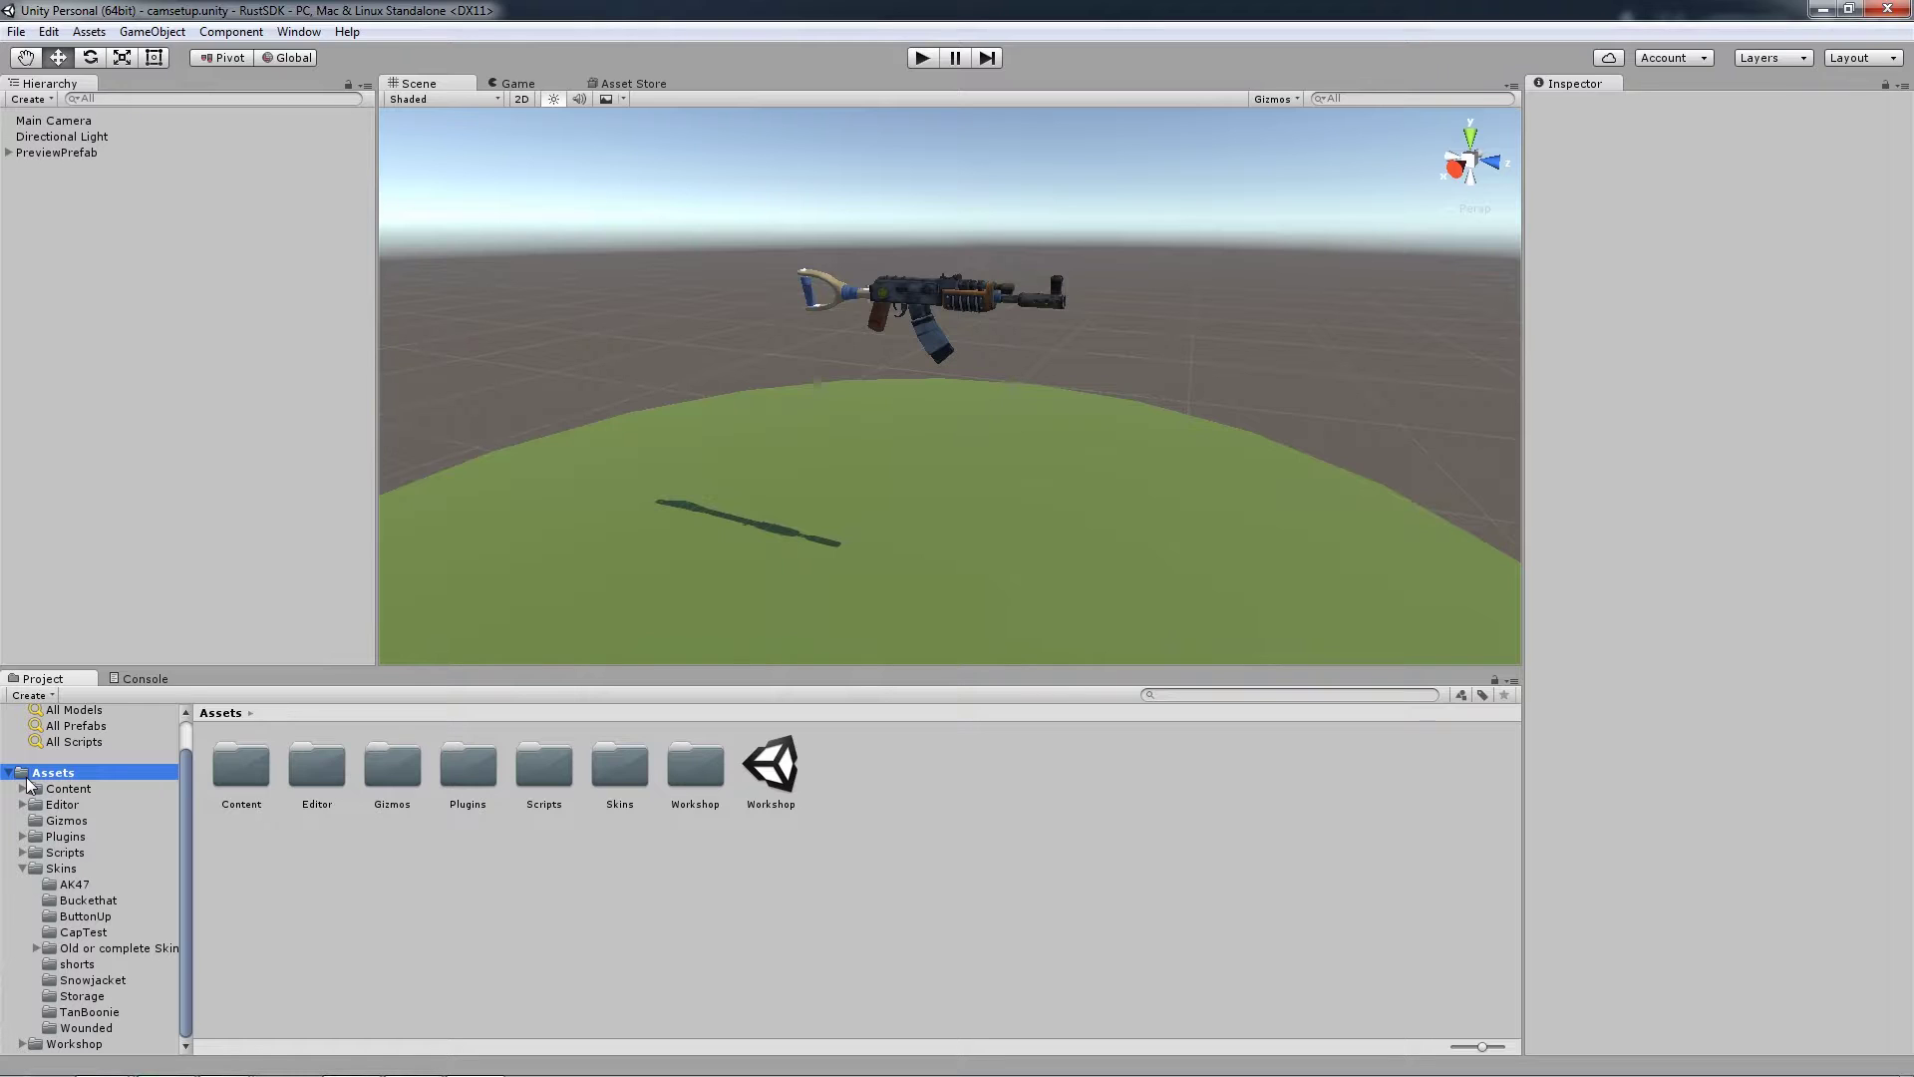
{"action": "left_click", "coordinate": [62, 869]}
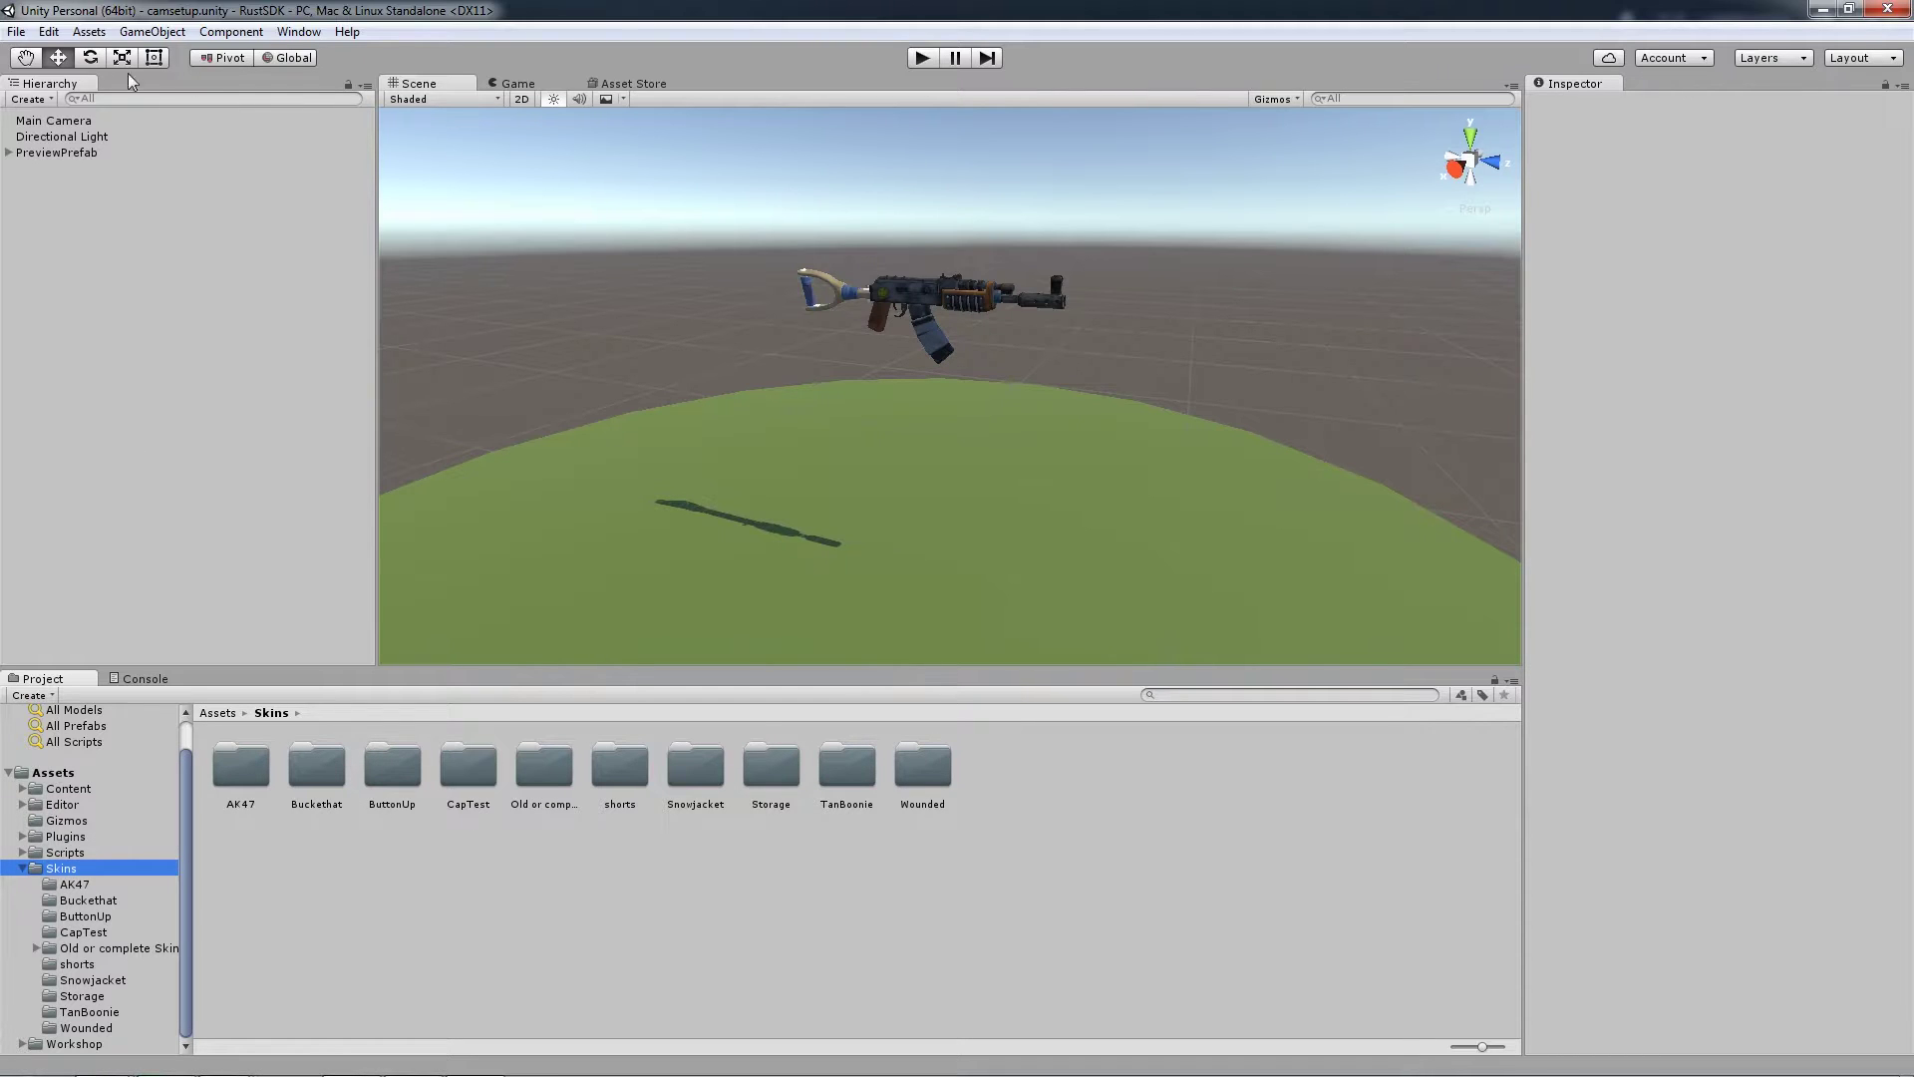
- Create a Workshop item named "Beenerino" of type Beenie Skin in the Skins folder
{"action": "left_click", "coordinate": [88, 31]}
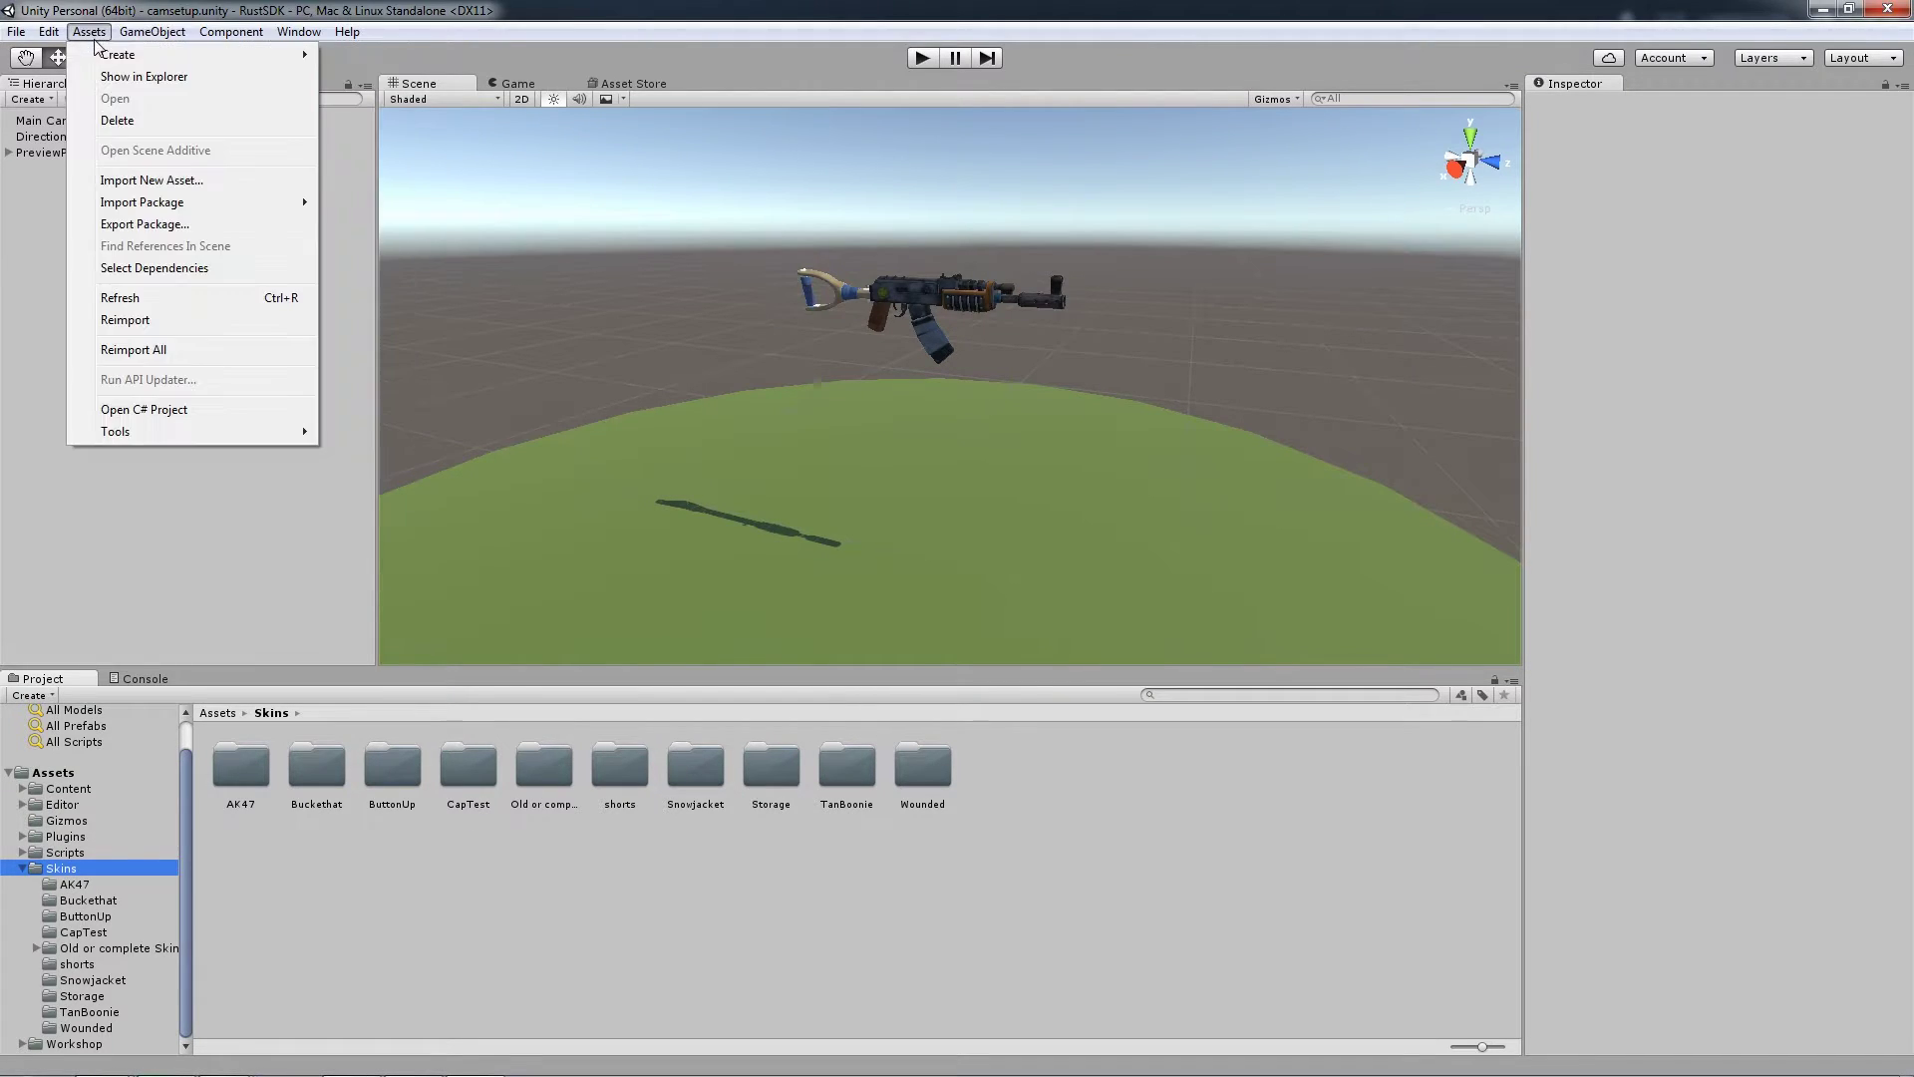
{"action": "mouse_move", "coordinate": [129, 56]}
{"action": "left_click", "coordinate": [416, 669]}
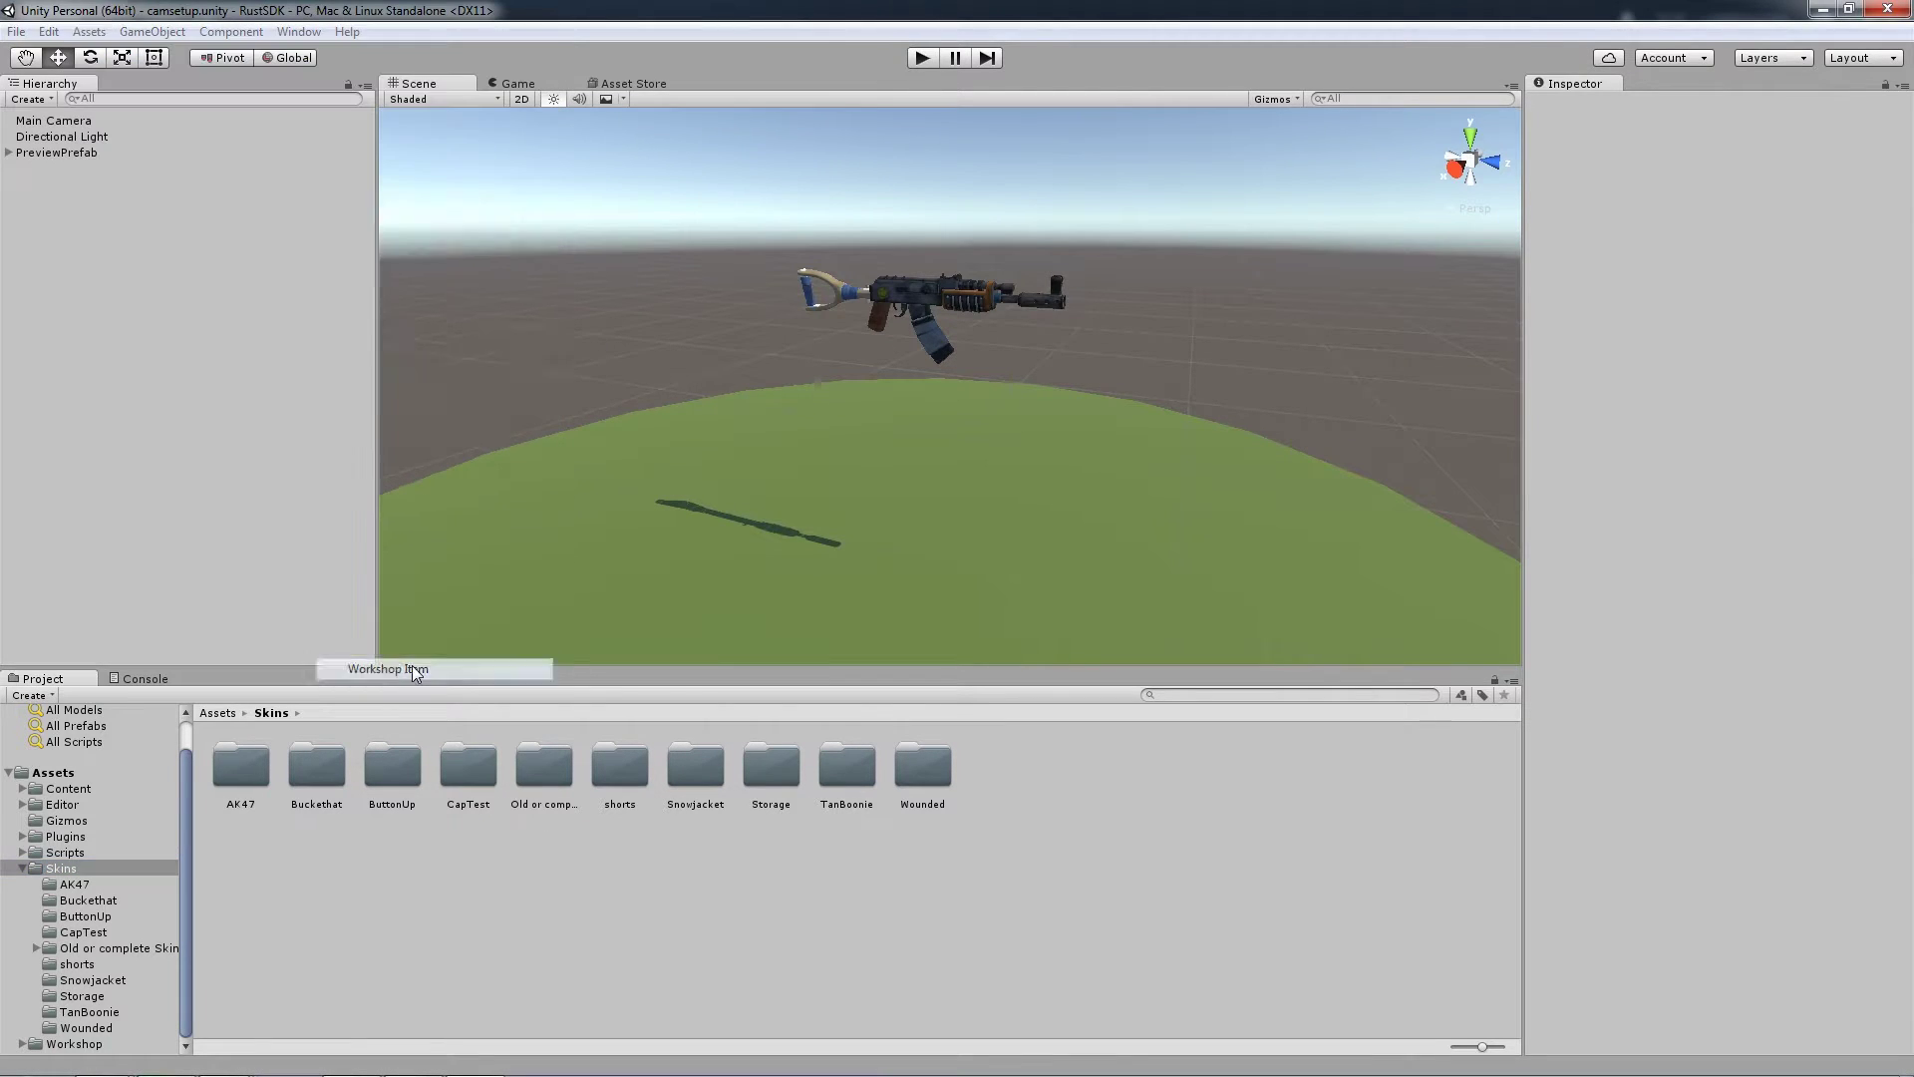
{"action": "left_click", "coordinate": [615, 312]}
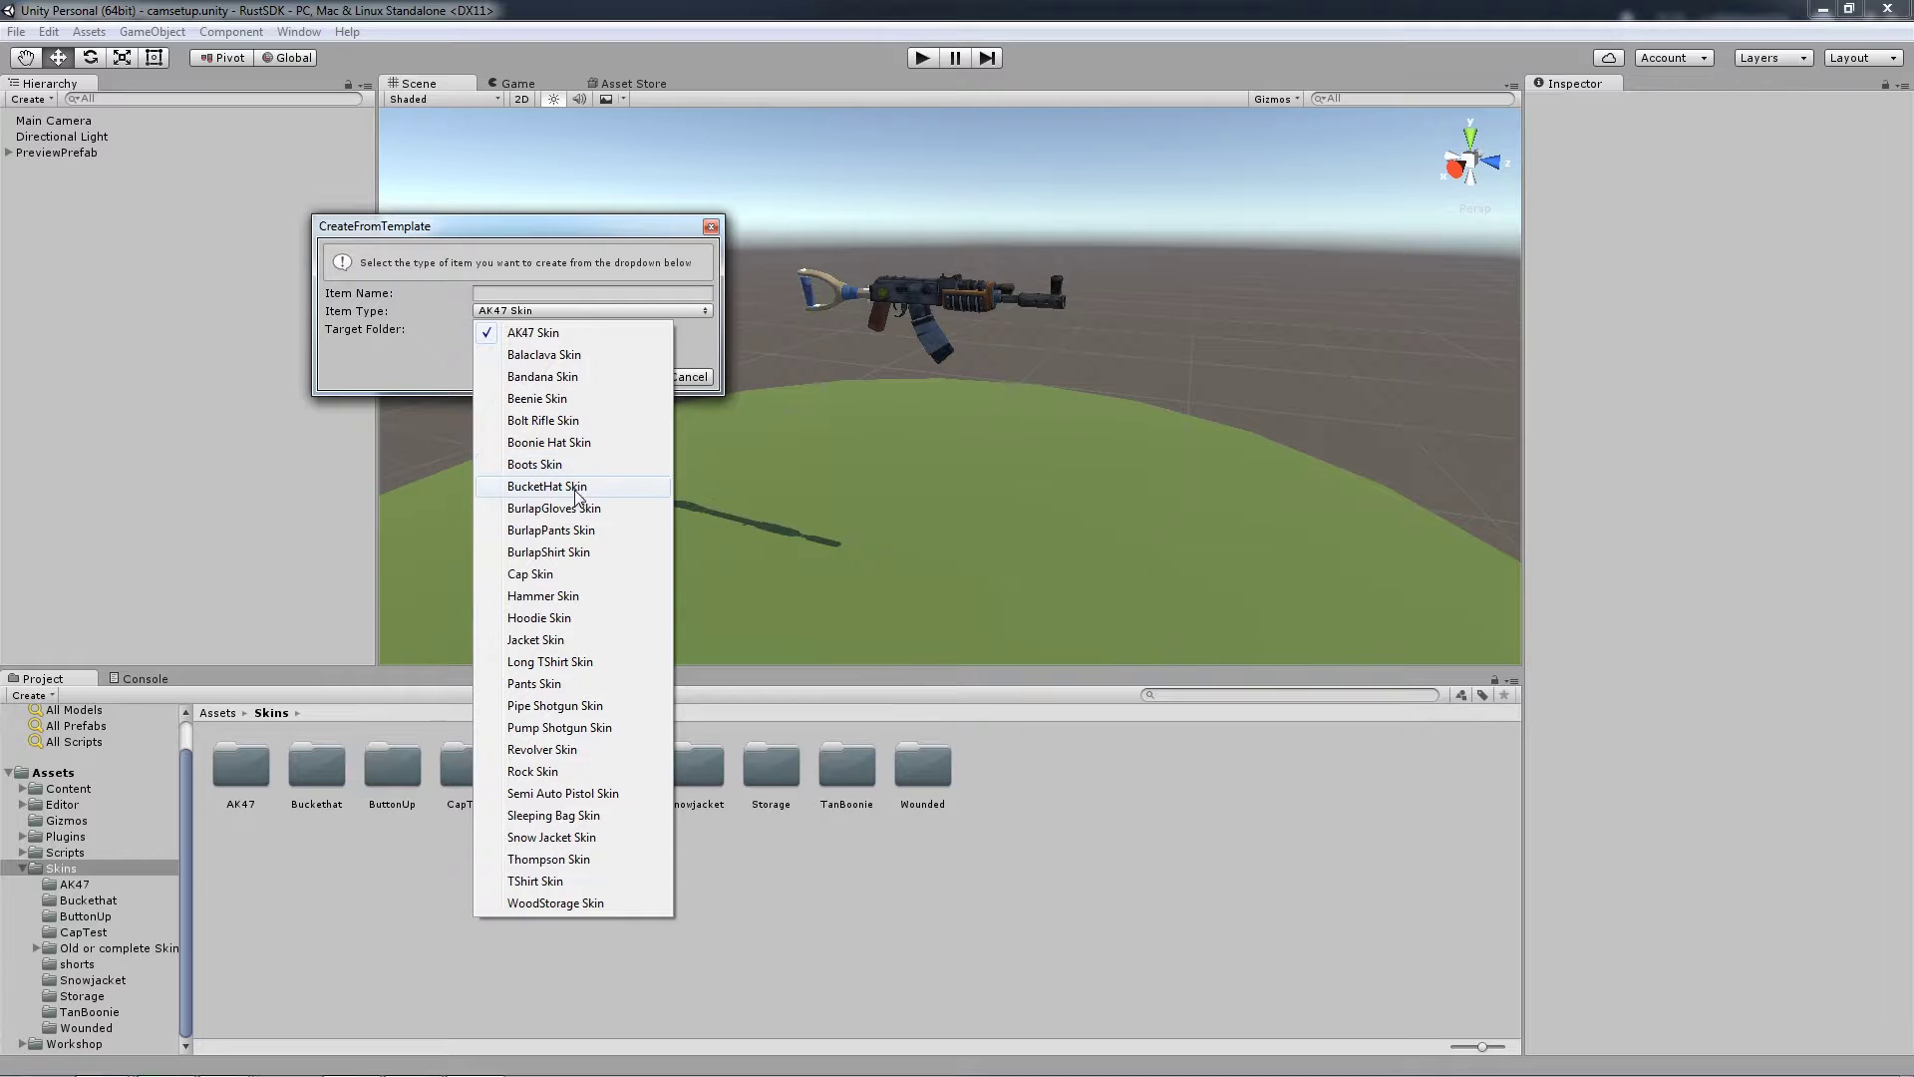
{"action": "left_click", "coordinate": [557, 399]}
{"action": "left_click", "coordinate": [523, 295]}
{"action": "type", "text": "B"}
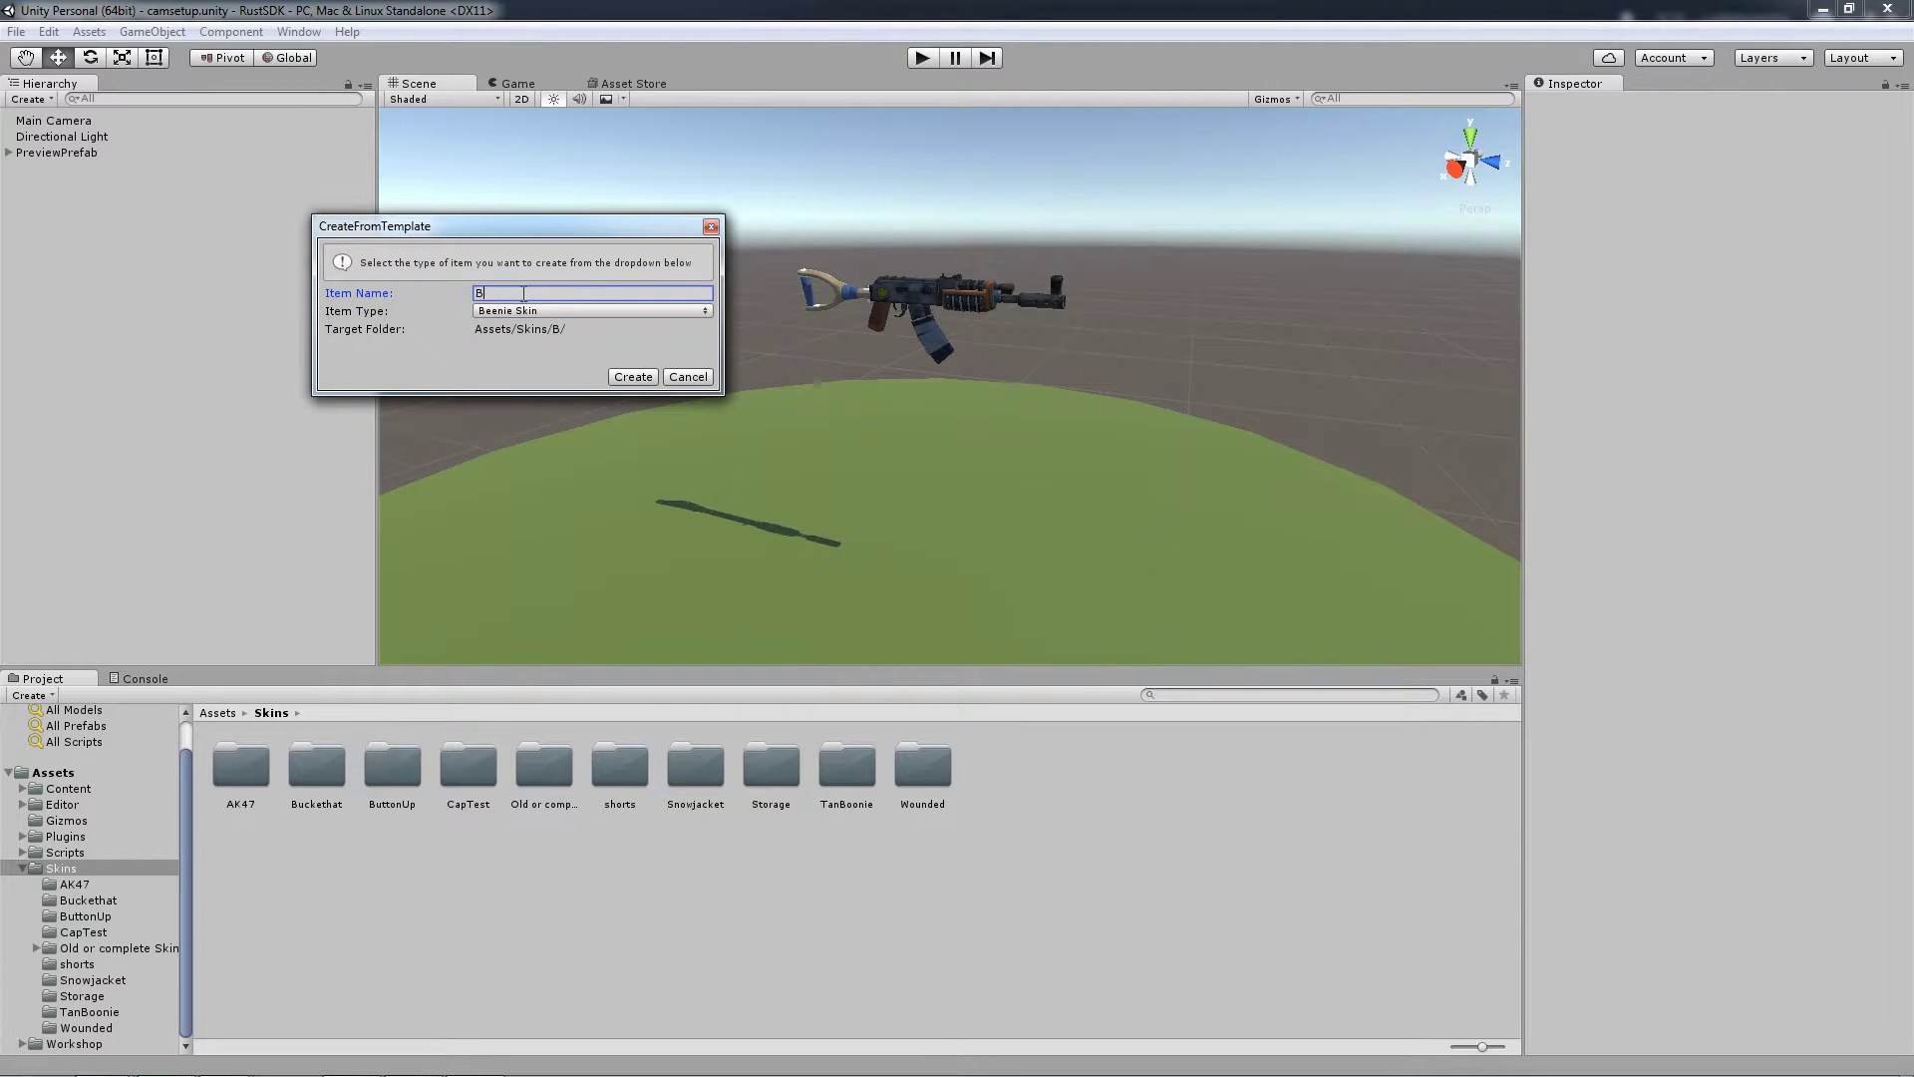
{"action": "type", "text": "eenerino"}
{"action": "left_click", "coordinate": [636, 376]}
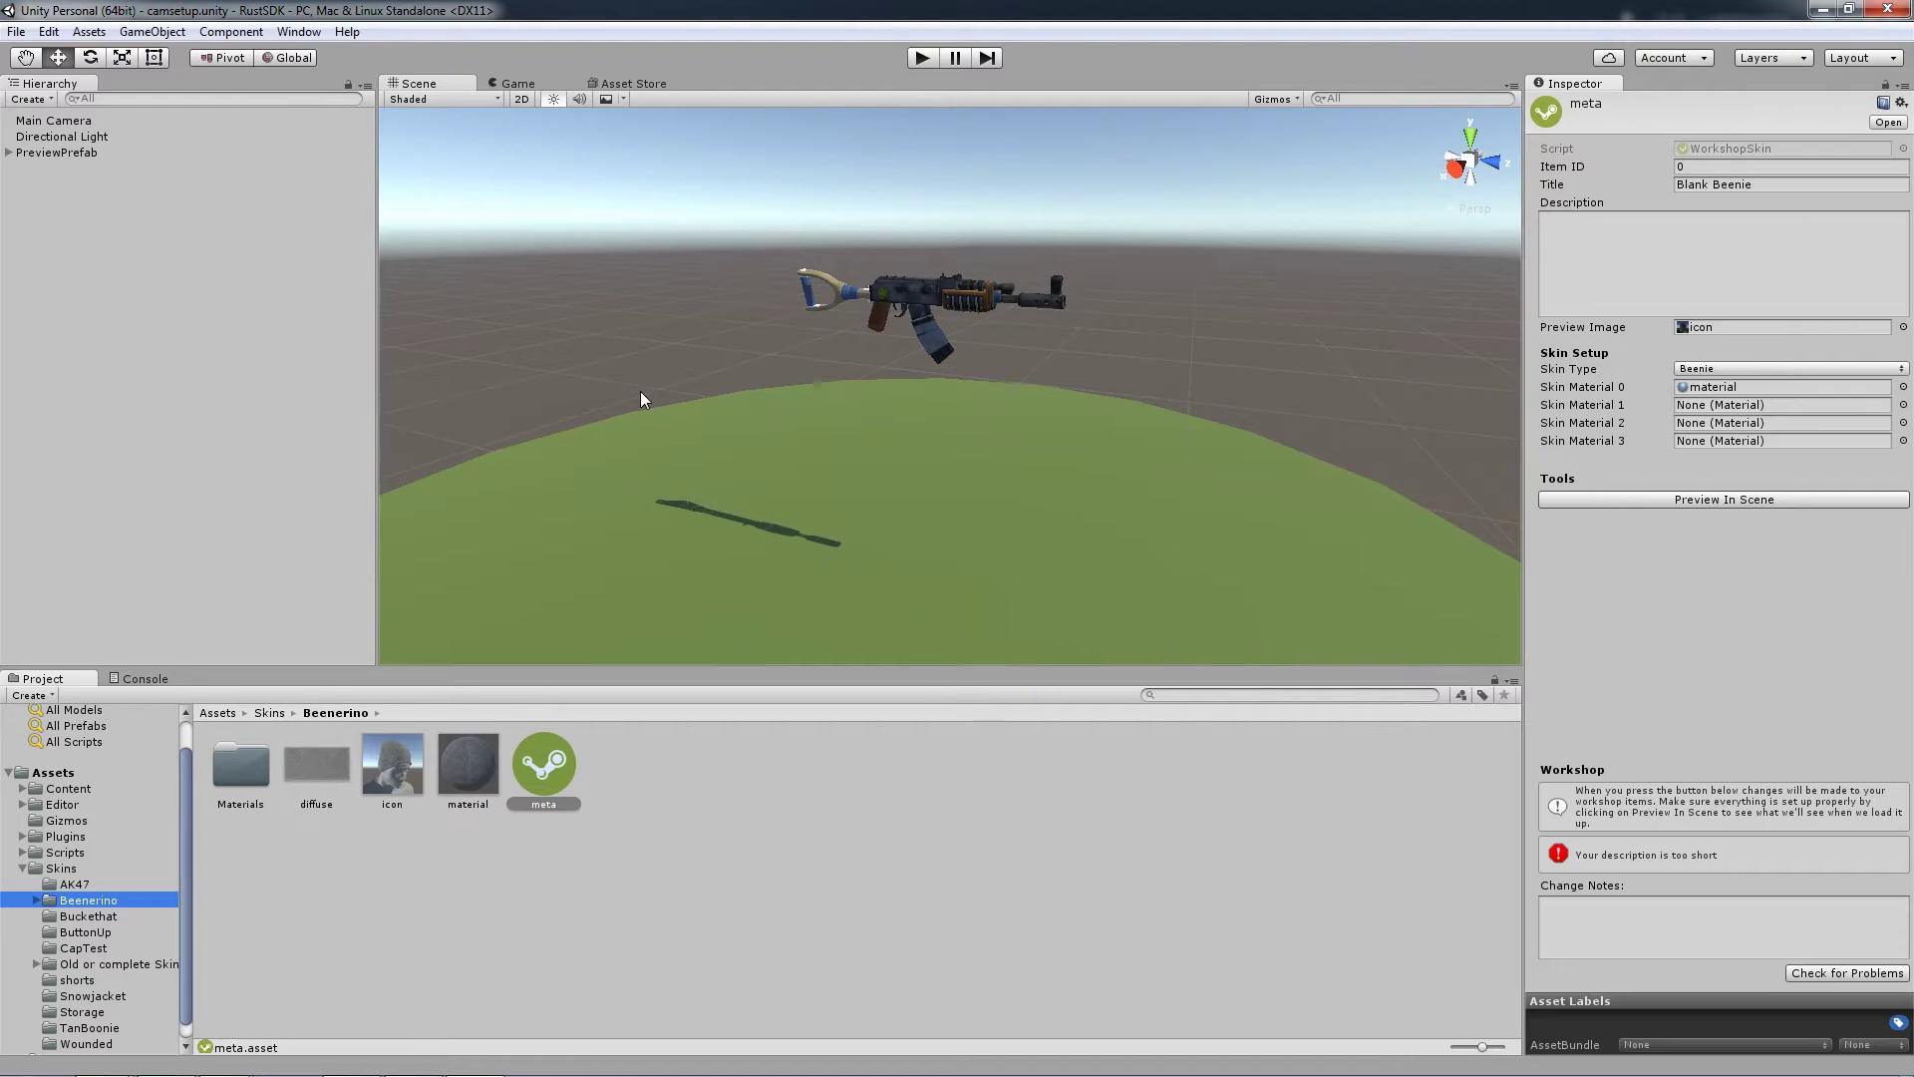
- Preview the Beenerino item's meta asset in the scene and view the beanie on the character's head
{"action": "left_click", "coordinate": [536, 770]}
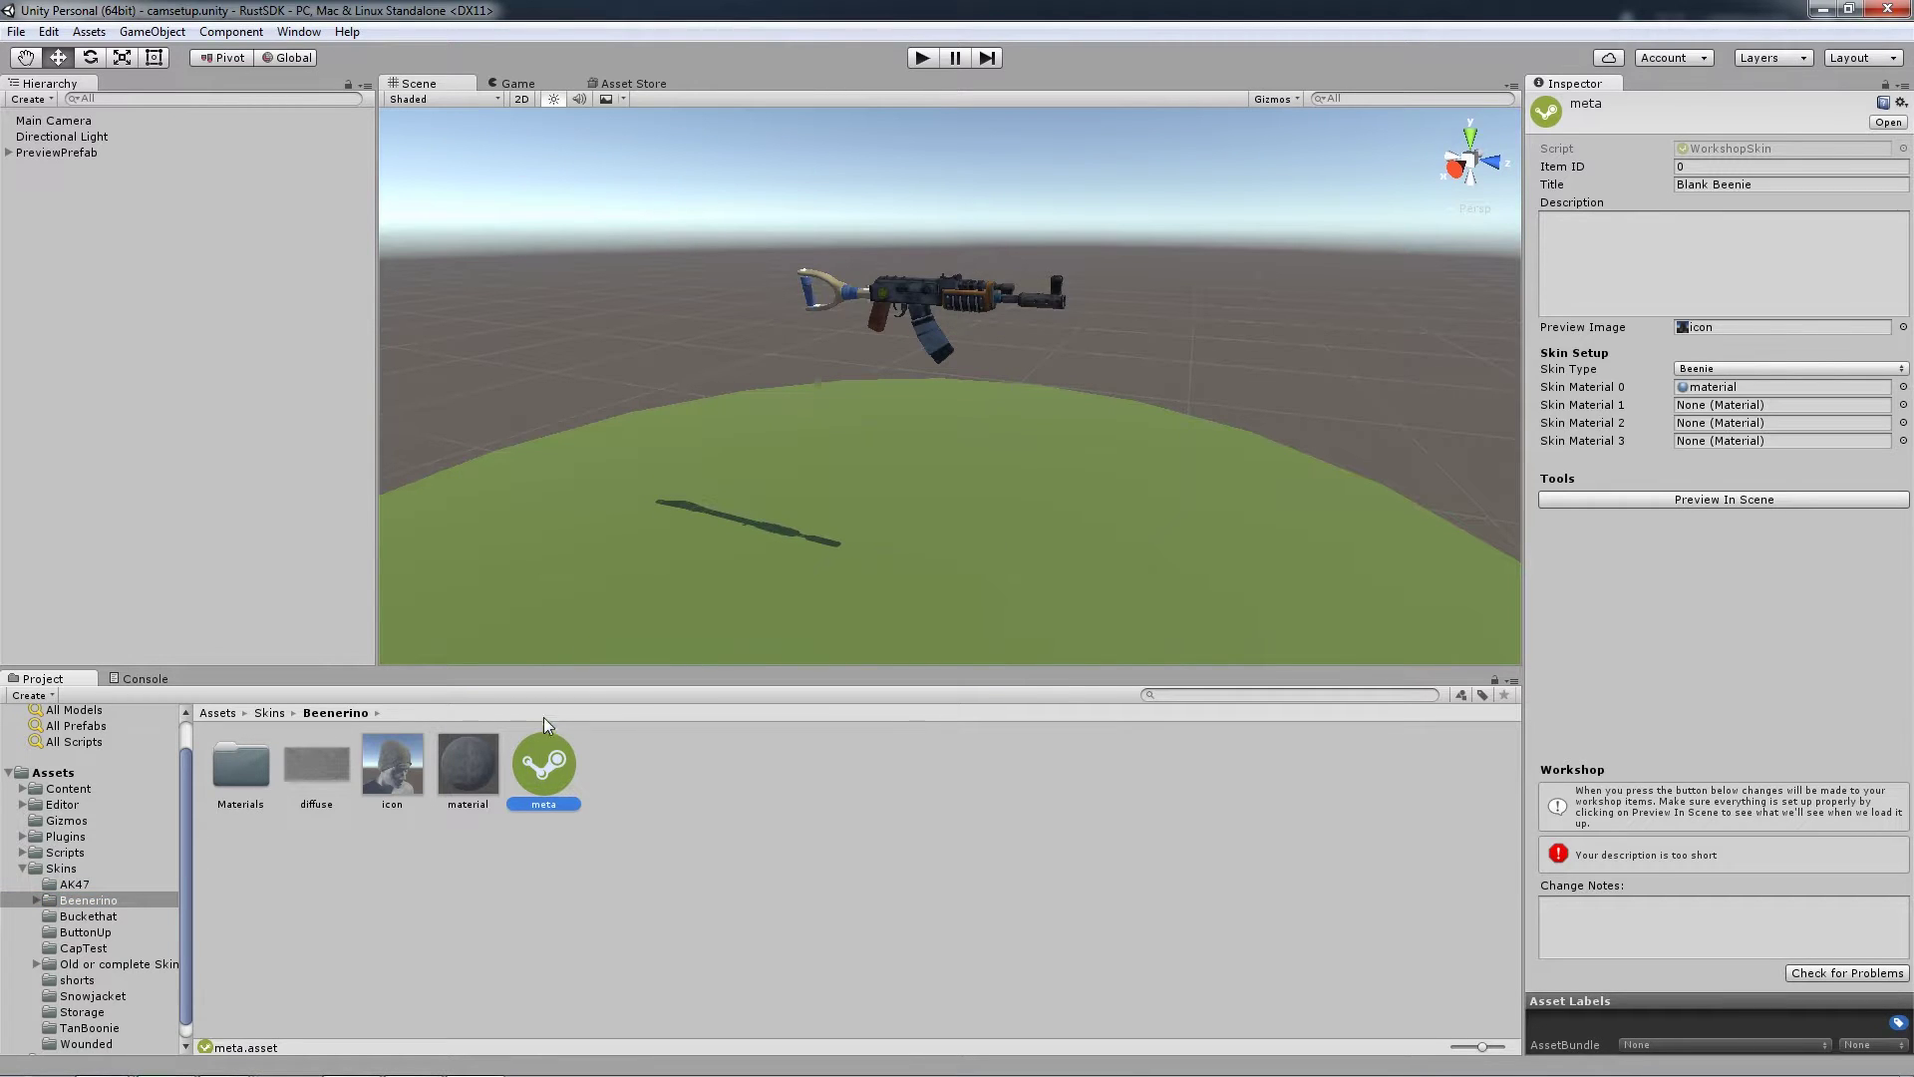
{"action": "left_click", "coordinate": [1696, 498]}
{"action": "right_click_drag", "start_coordinate": [920, 499], "coordinate": [546, 389]}
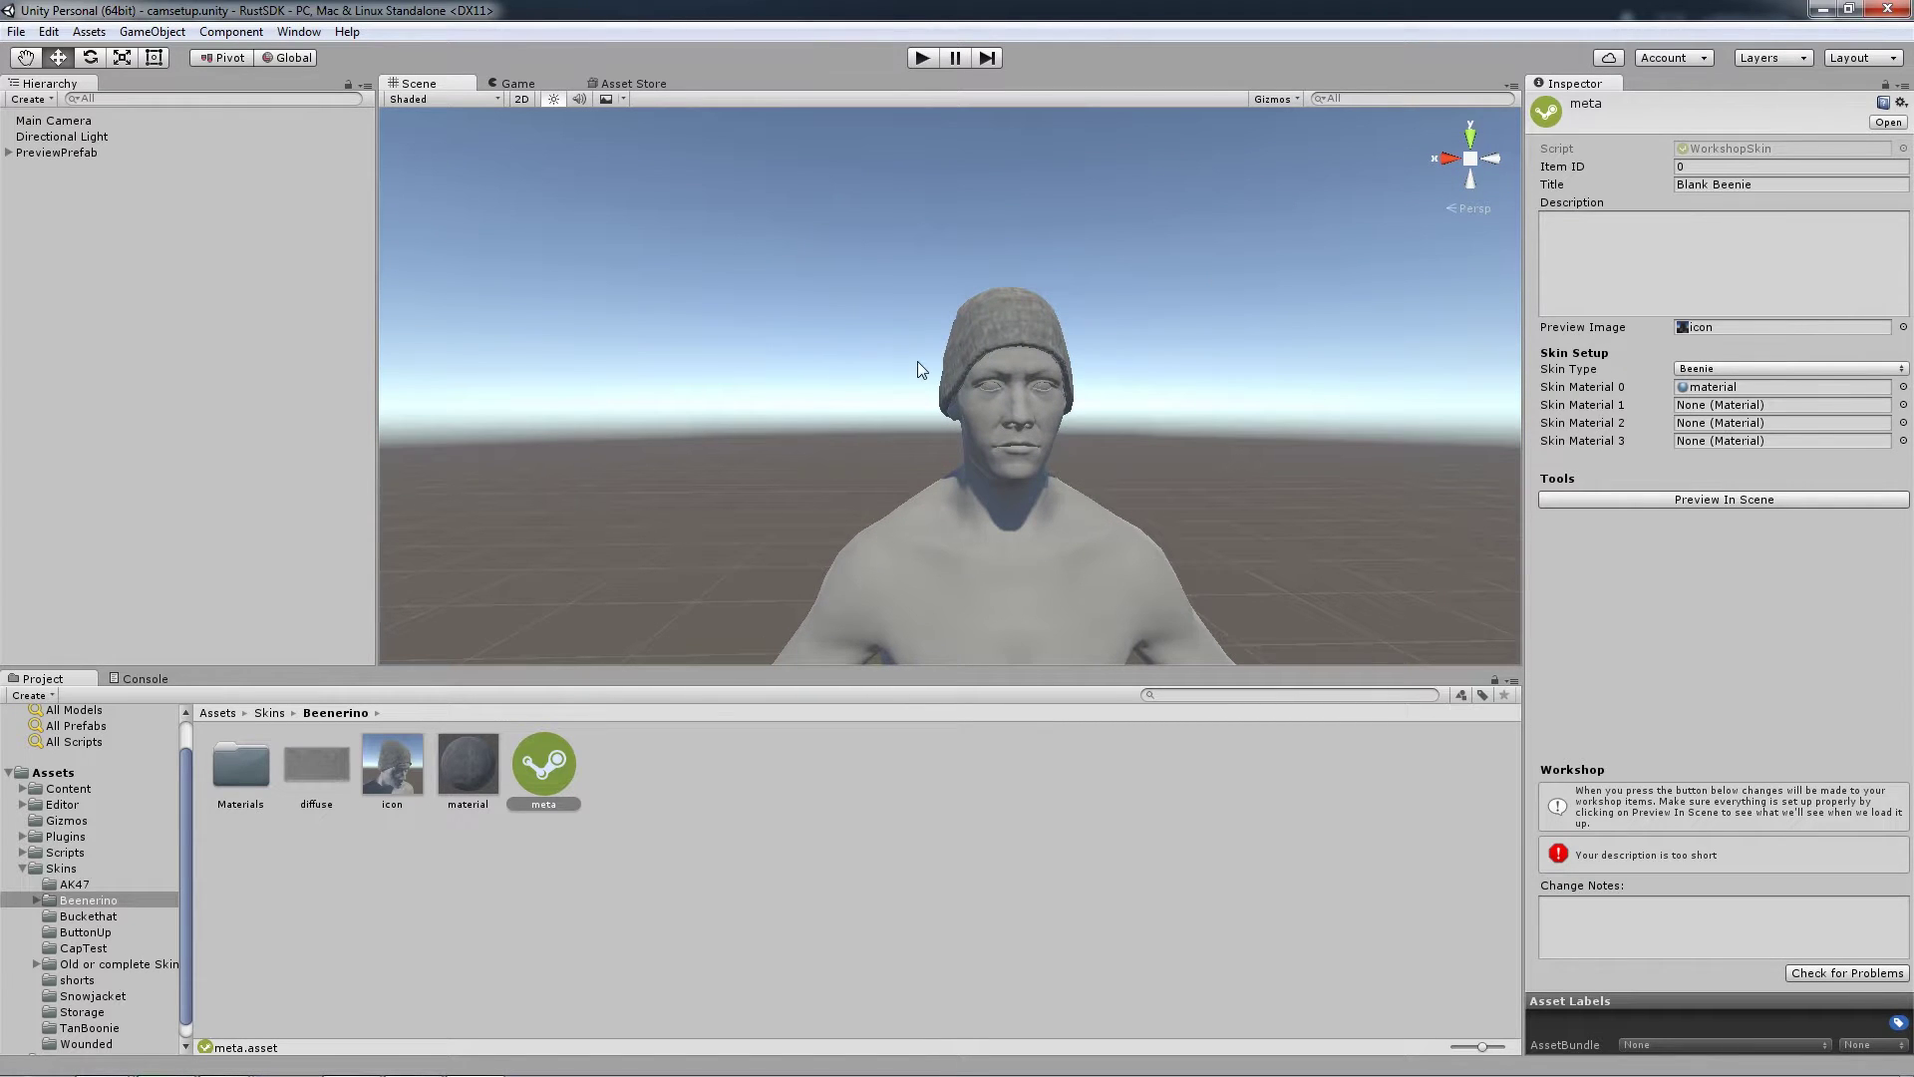
{"action": "left_click", "coordinate": [1014, 331]}
{"action": "left_click", "coordinate": [808, 413]}
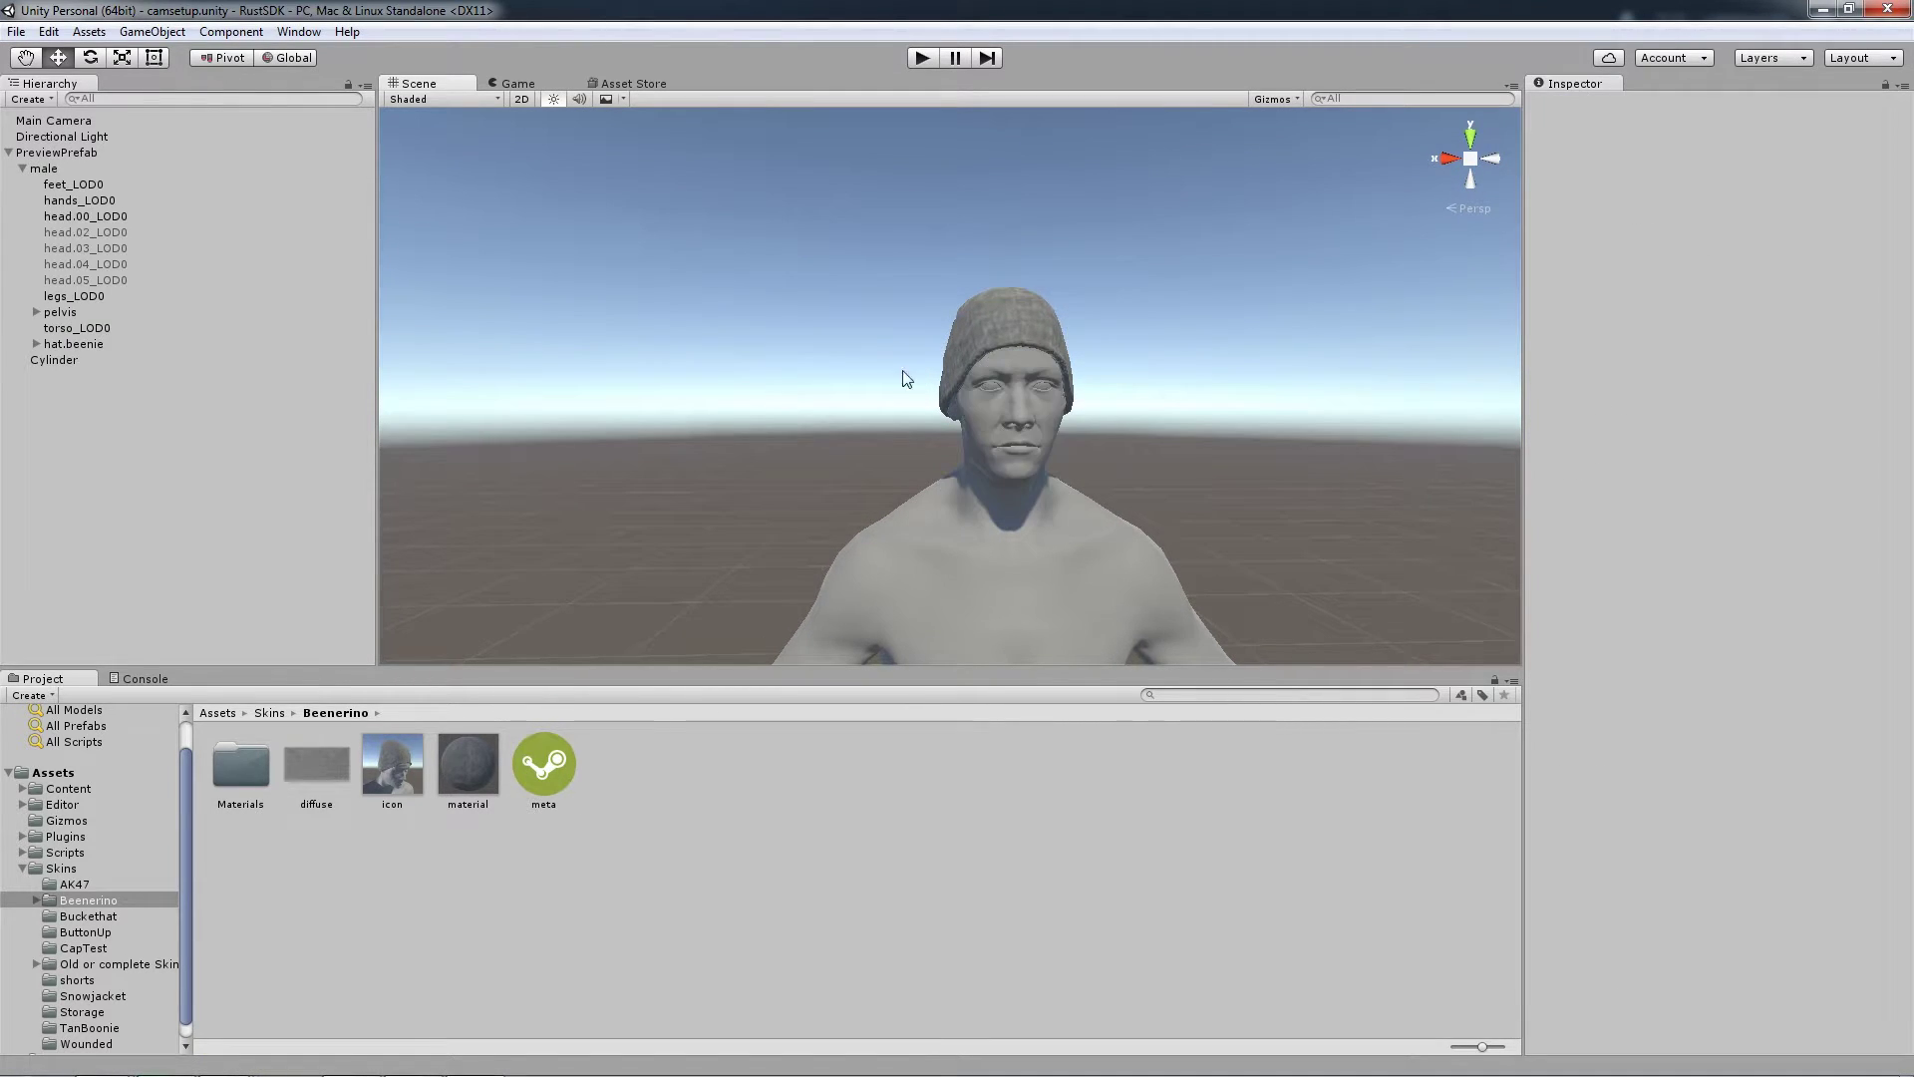
- Delete the character's head and torso meshes from the beanie preview in the scene
{"action": "right_click_drag", "start_coordinate": [906, 376], "coordinate": [1154, 361]}
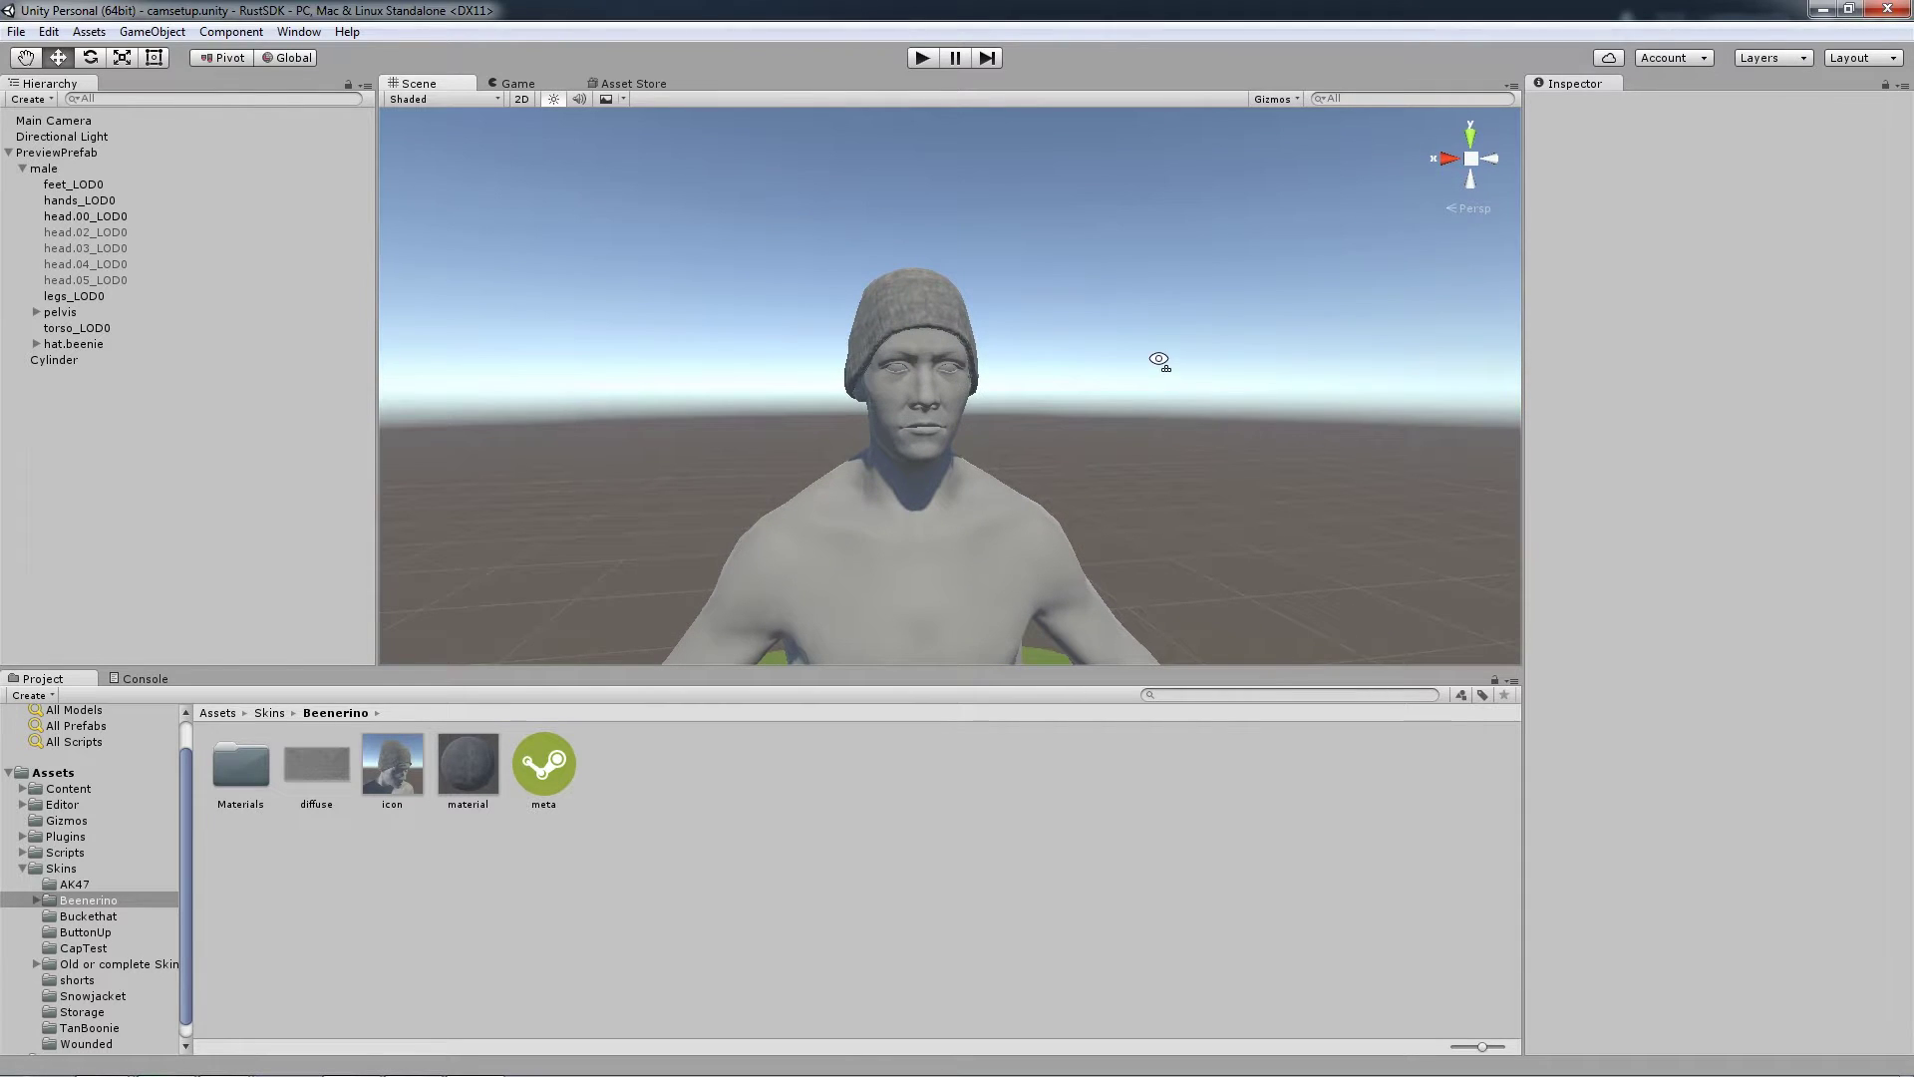
{"action": "left_click", "coordinate": [948, 401]}
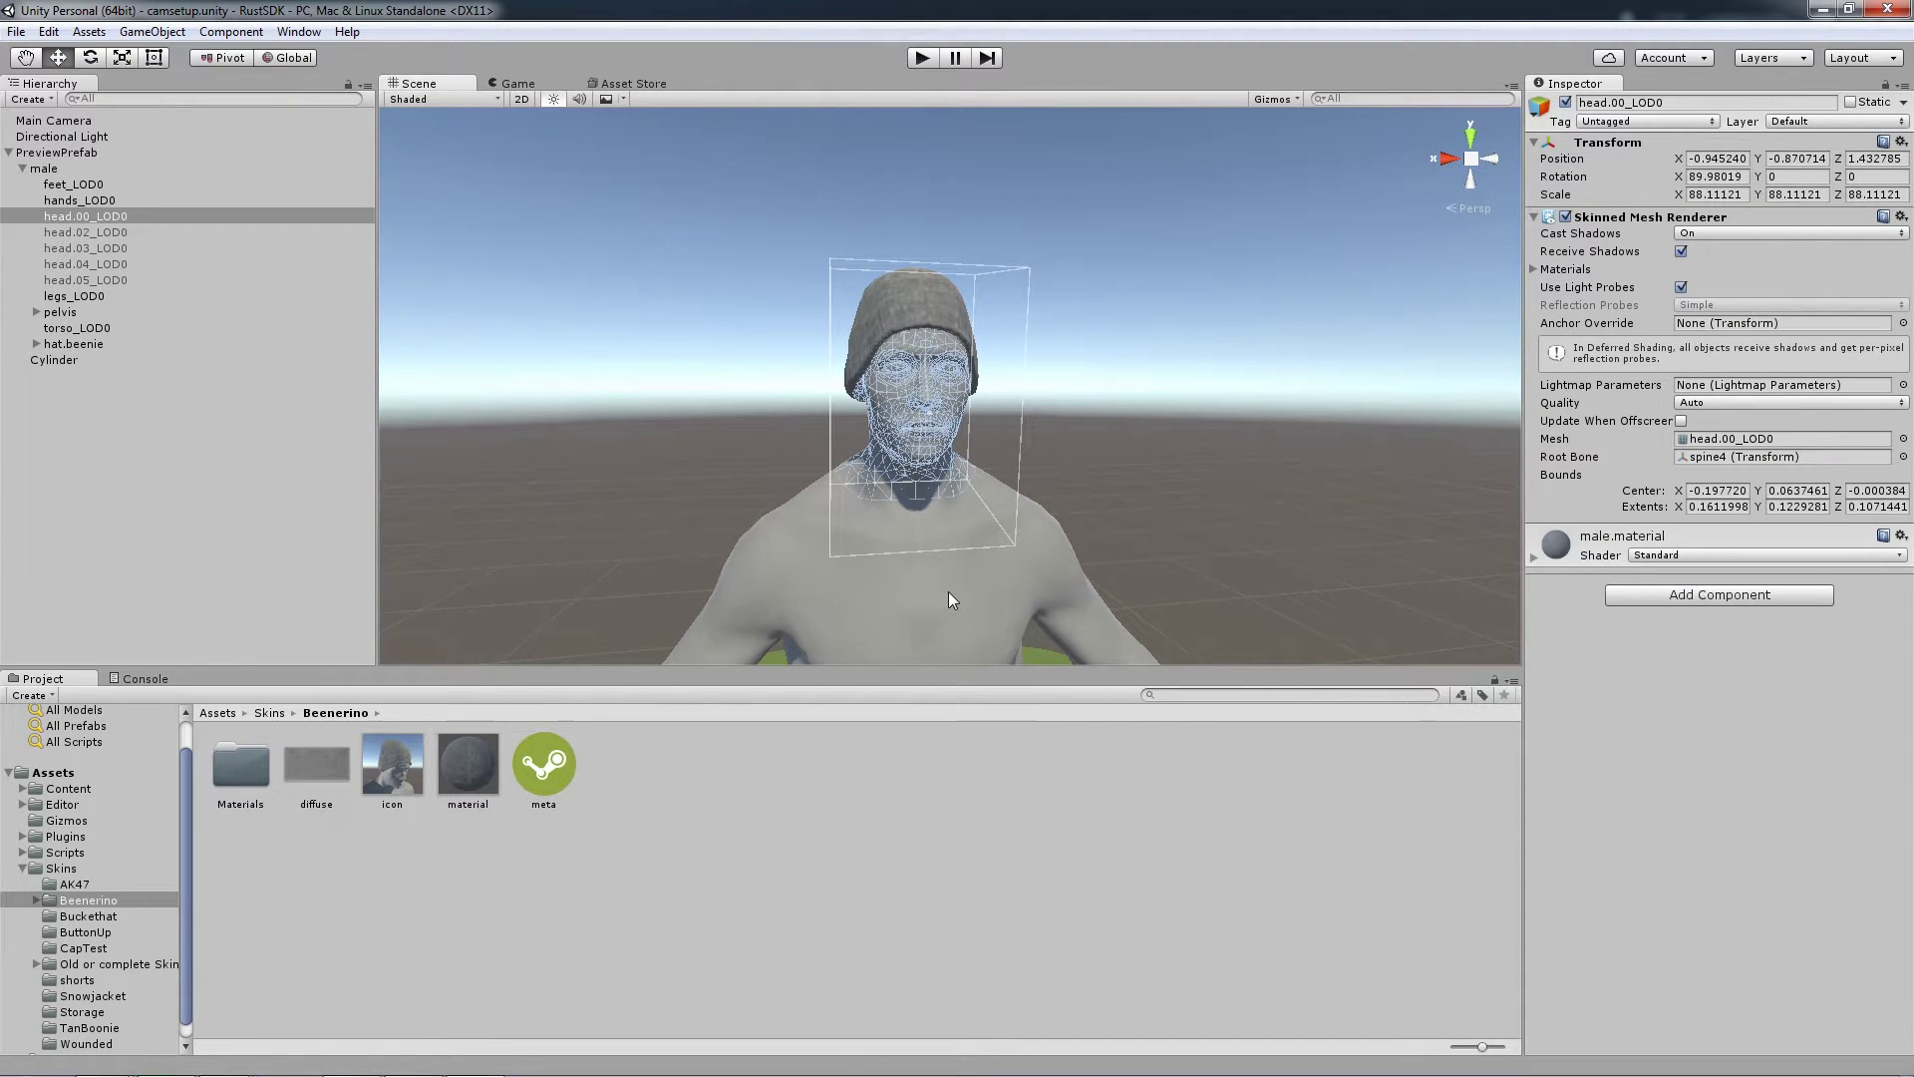
{"action": "key", "text": "Delete"}
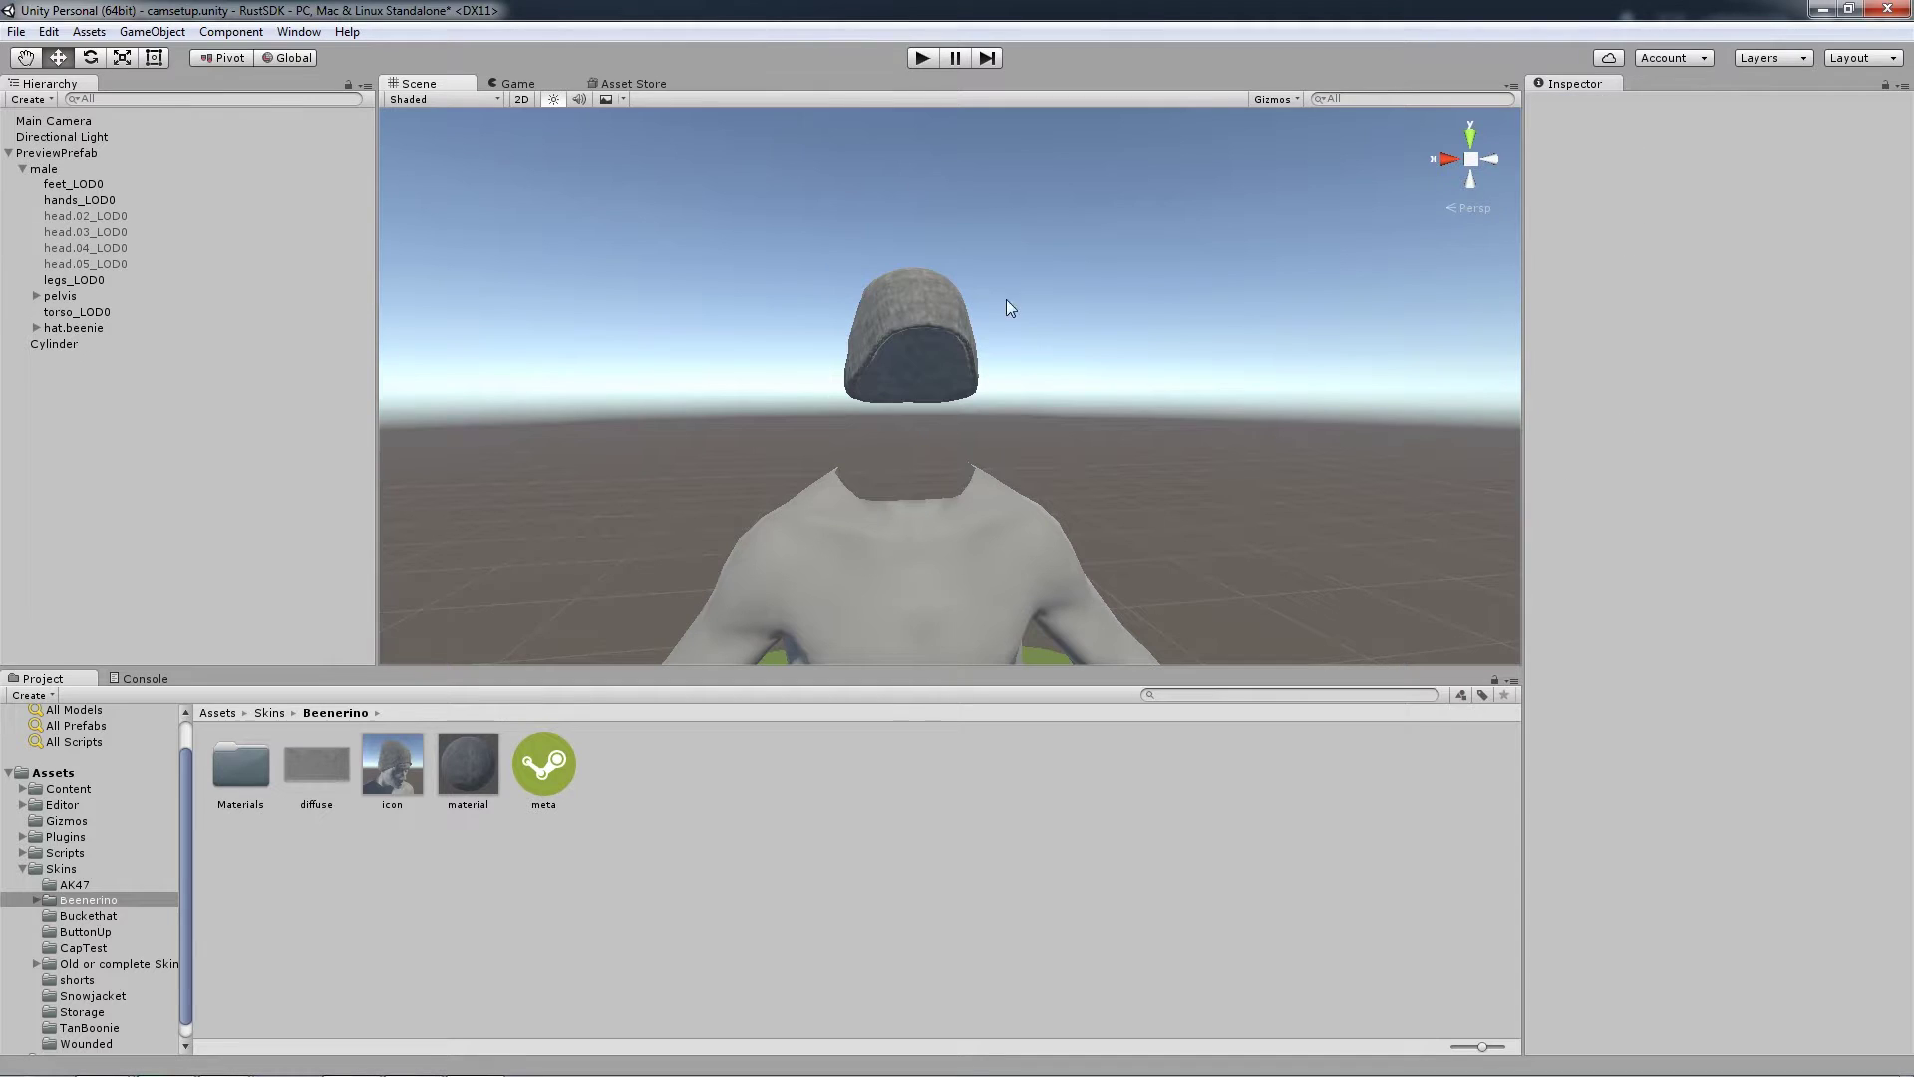
{"action": "left_click", "coordinate": [924, 542]}
{"action": "key", "text": "Delete"}
{"action": "right_click_drag", "start_coordinate": [1158, 299], "coordinate": [1136, 371]}
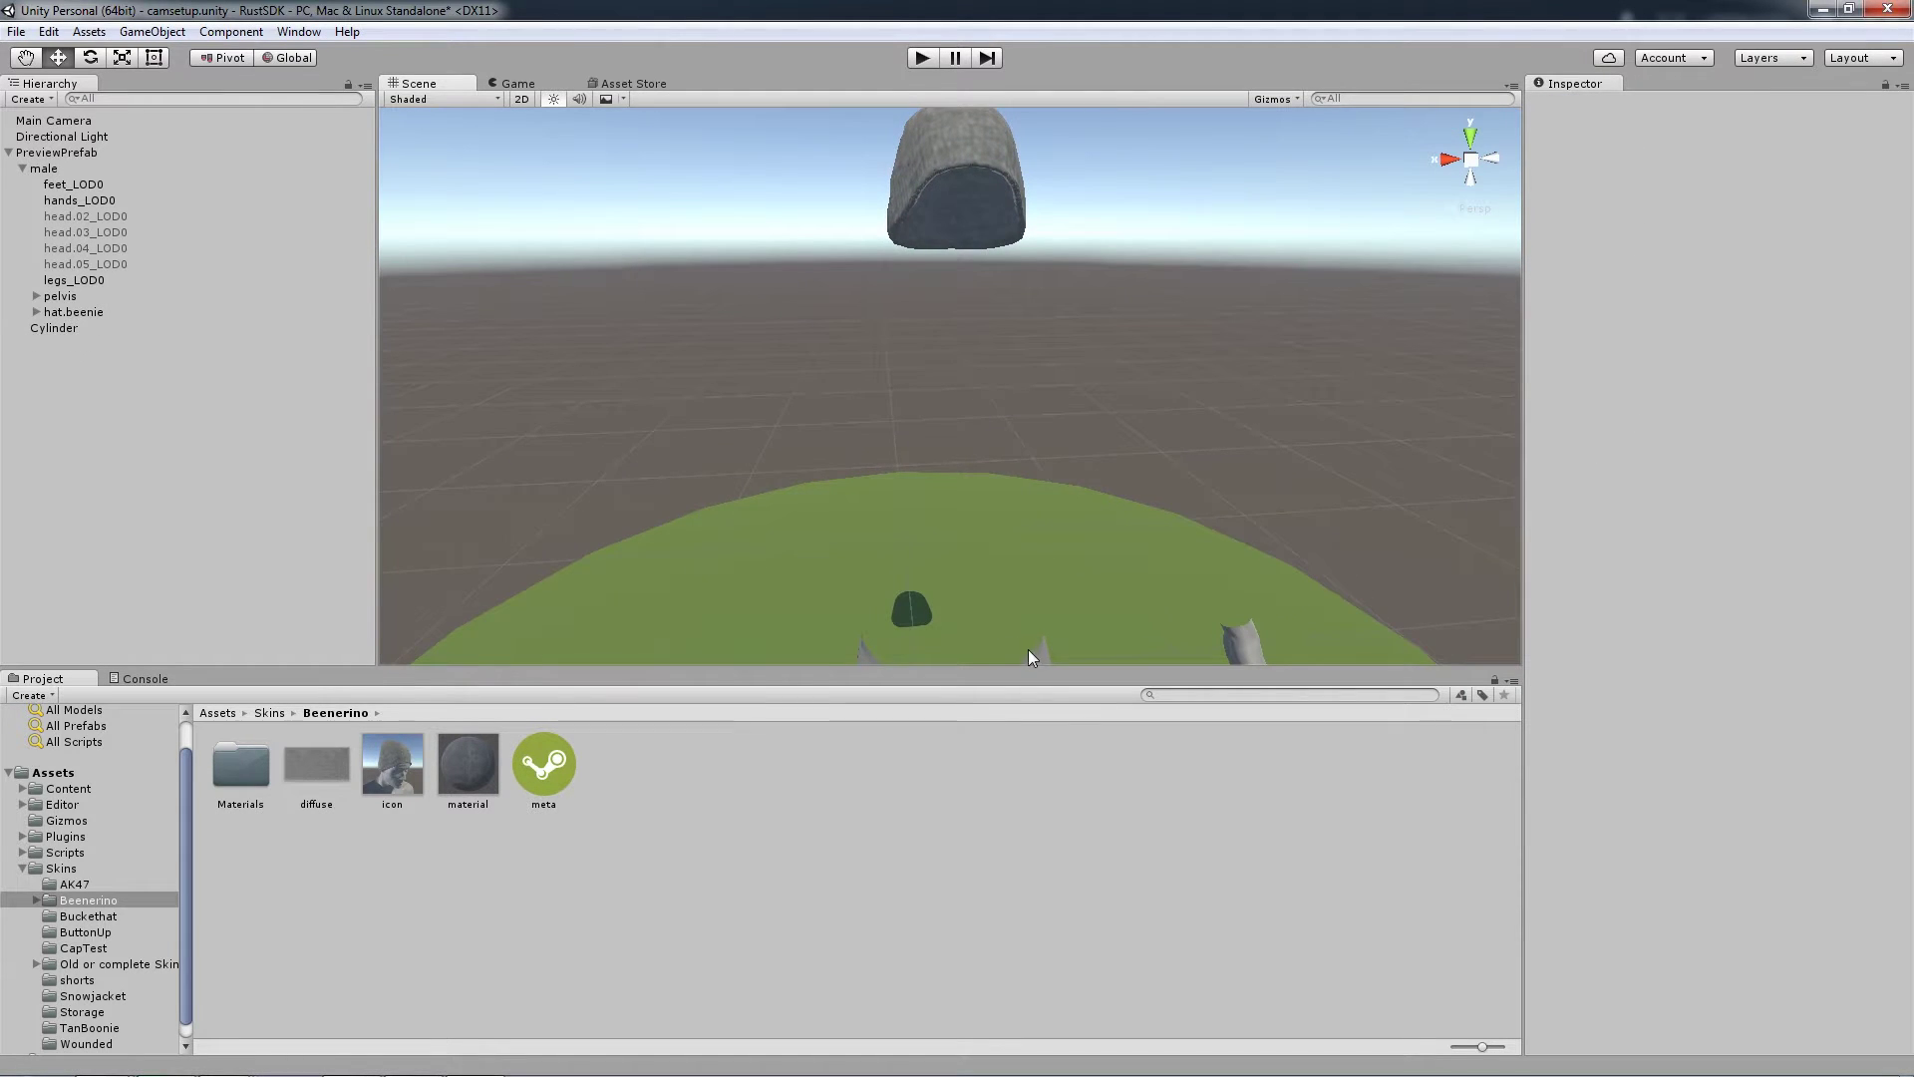
{"action": "left_click", "coordinate": [1037, 649]}
{"action": "key", "text": "Delete"}
{"action": "key", "text": "ctrl+z"}
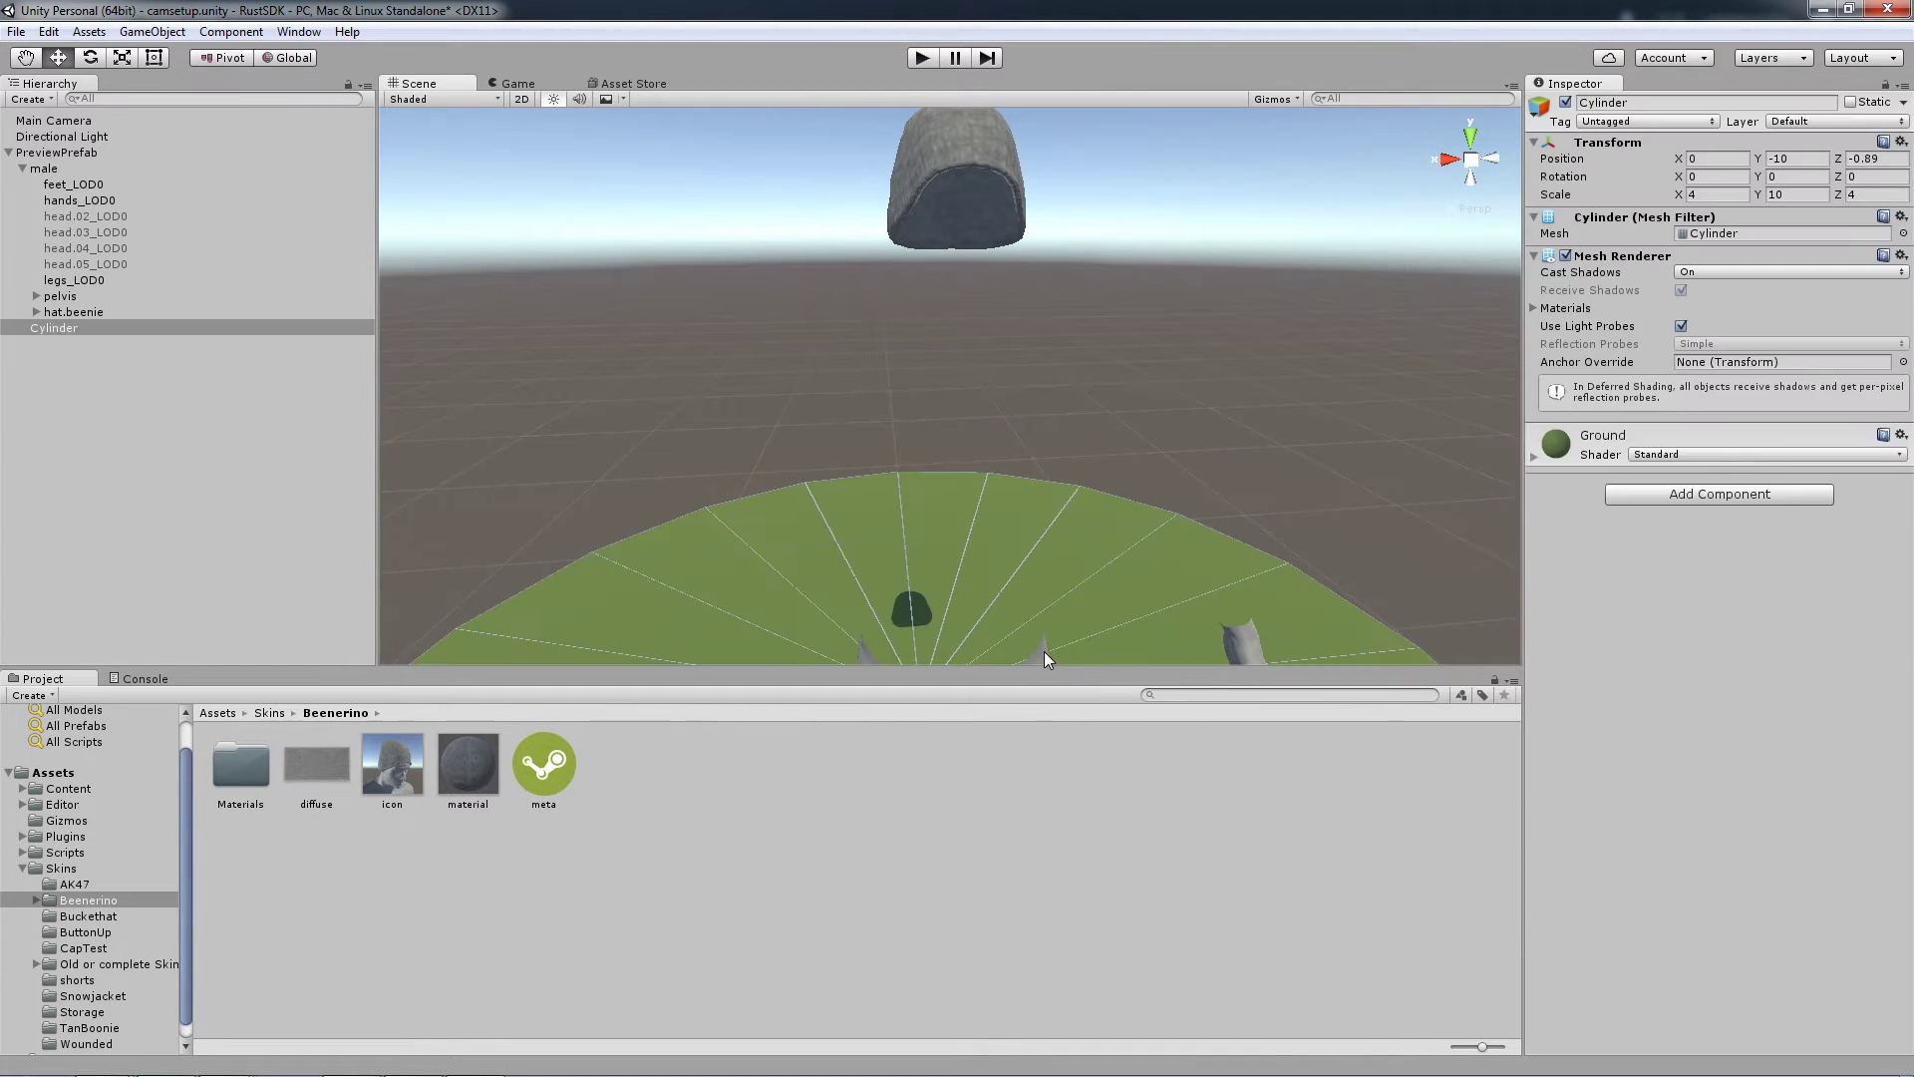
{"action": "key", "text": "ctrl+z"}
- Delete the character's remaining hands, legs and feet meshes, keeping the beanie and the green ground cylinder
{"action": "left_click", "coordinate": [1259, 648]}
{"action": "key", "text": "Delete"}
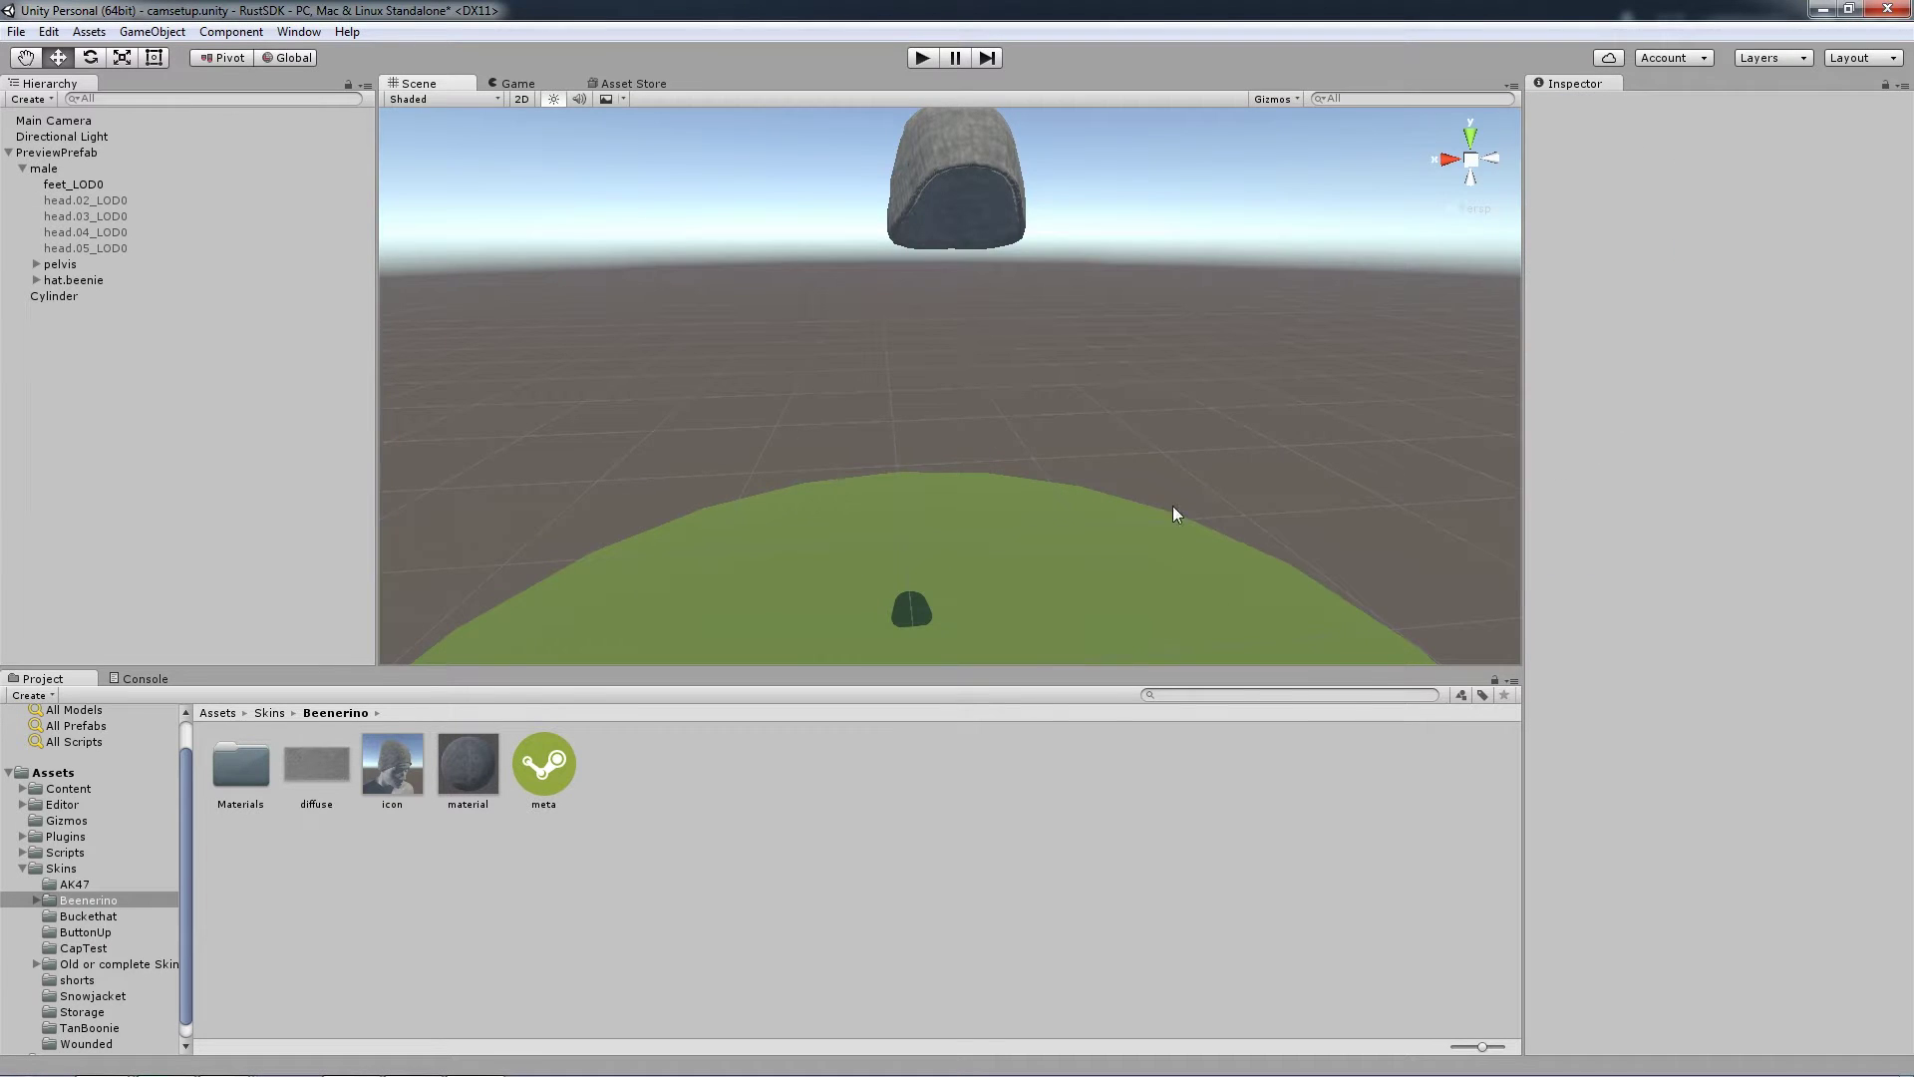
{"action": "right_click_drag", "start_coordinate": [1176, 512], "coordinate": [910, 347]}
{"action": "left_click", "coordinate": [973, 529]}
{"action": "key", "text": "Delete"}
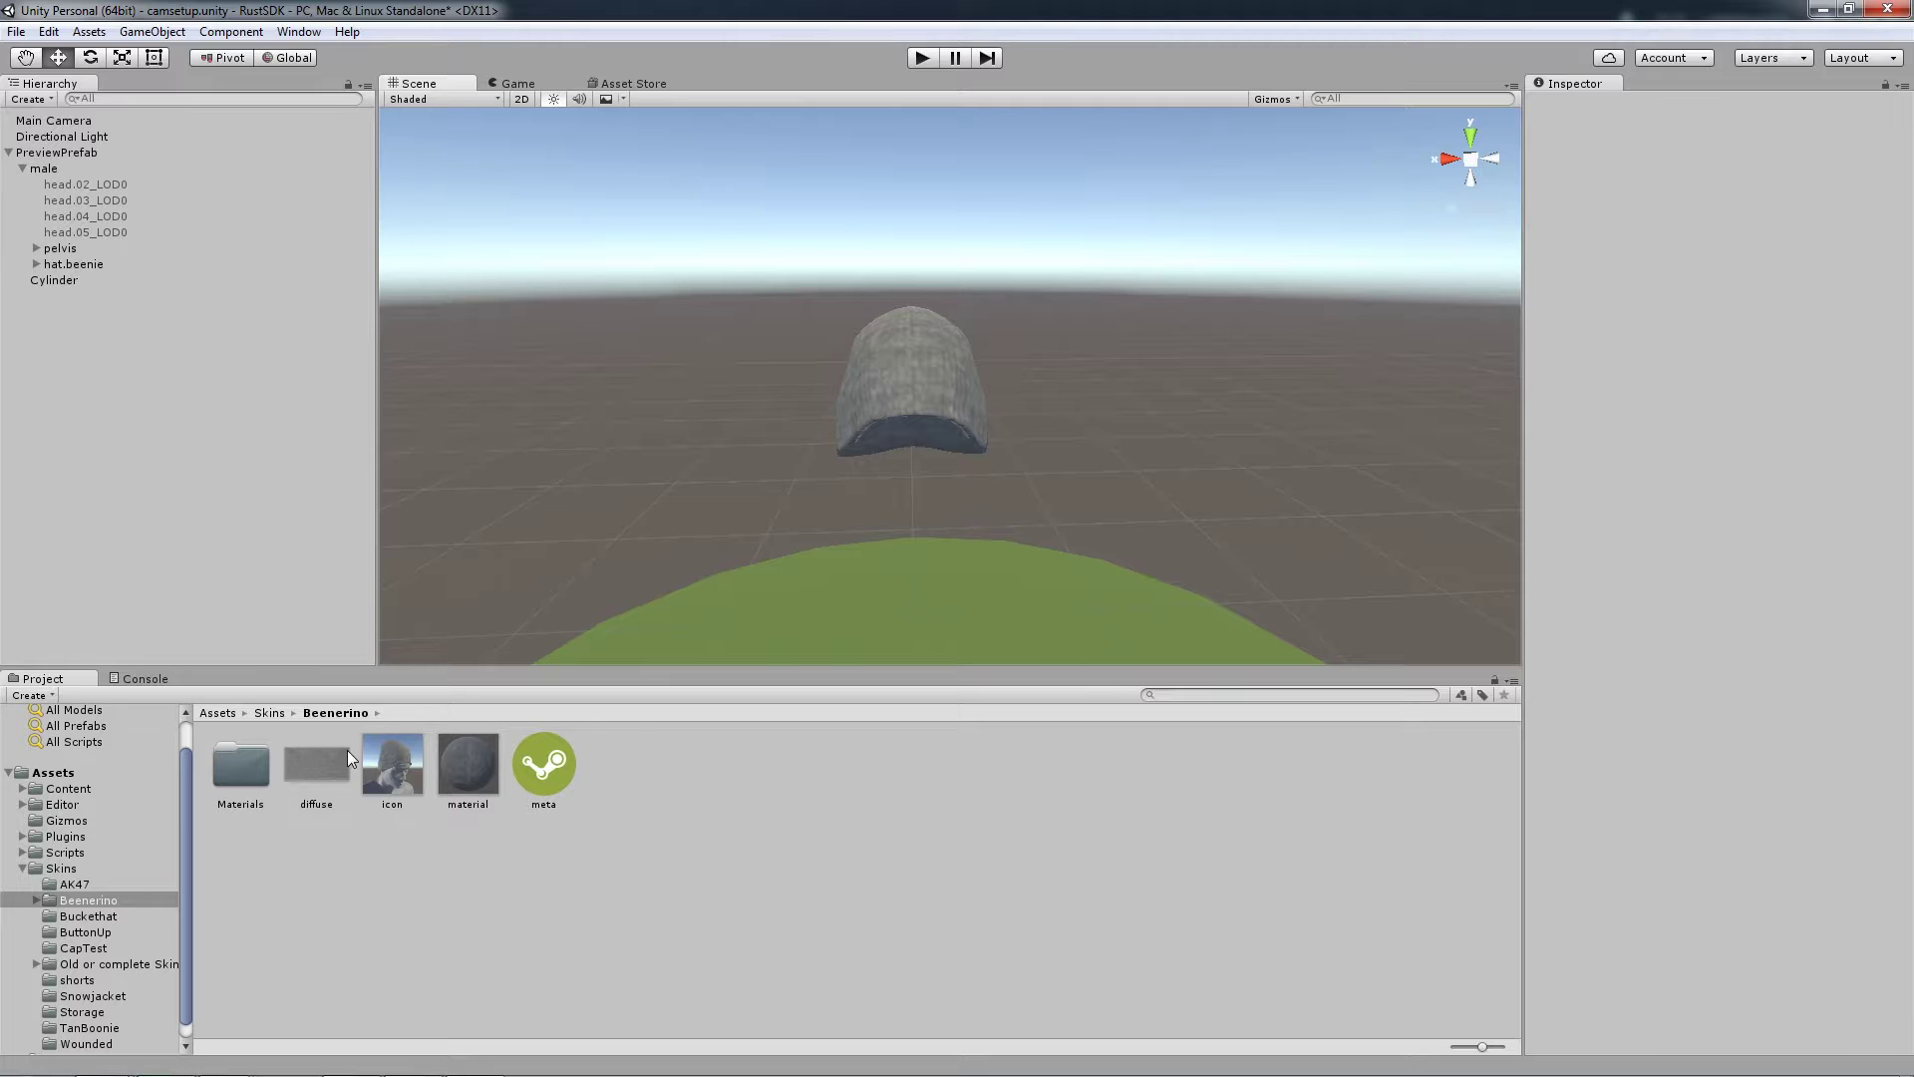
- Open the Beenerino diffuse texture in Photoshop and set up a larger soft brush at 0% hardness with red 255 as foreground colour
{"action": "left_click", "coordinate": [321, 763]}
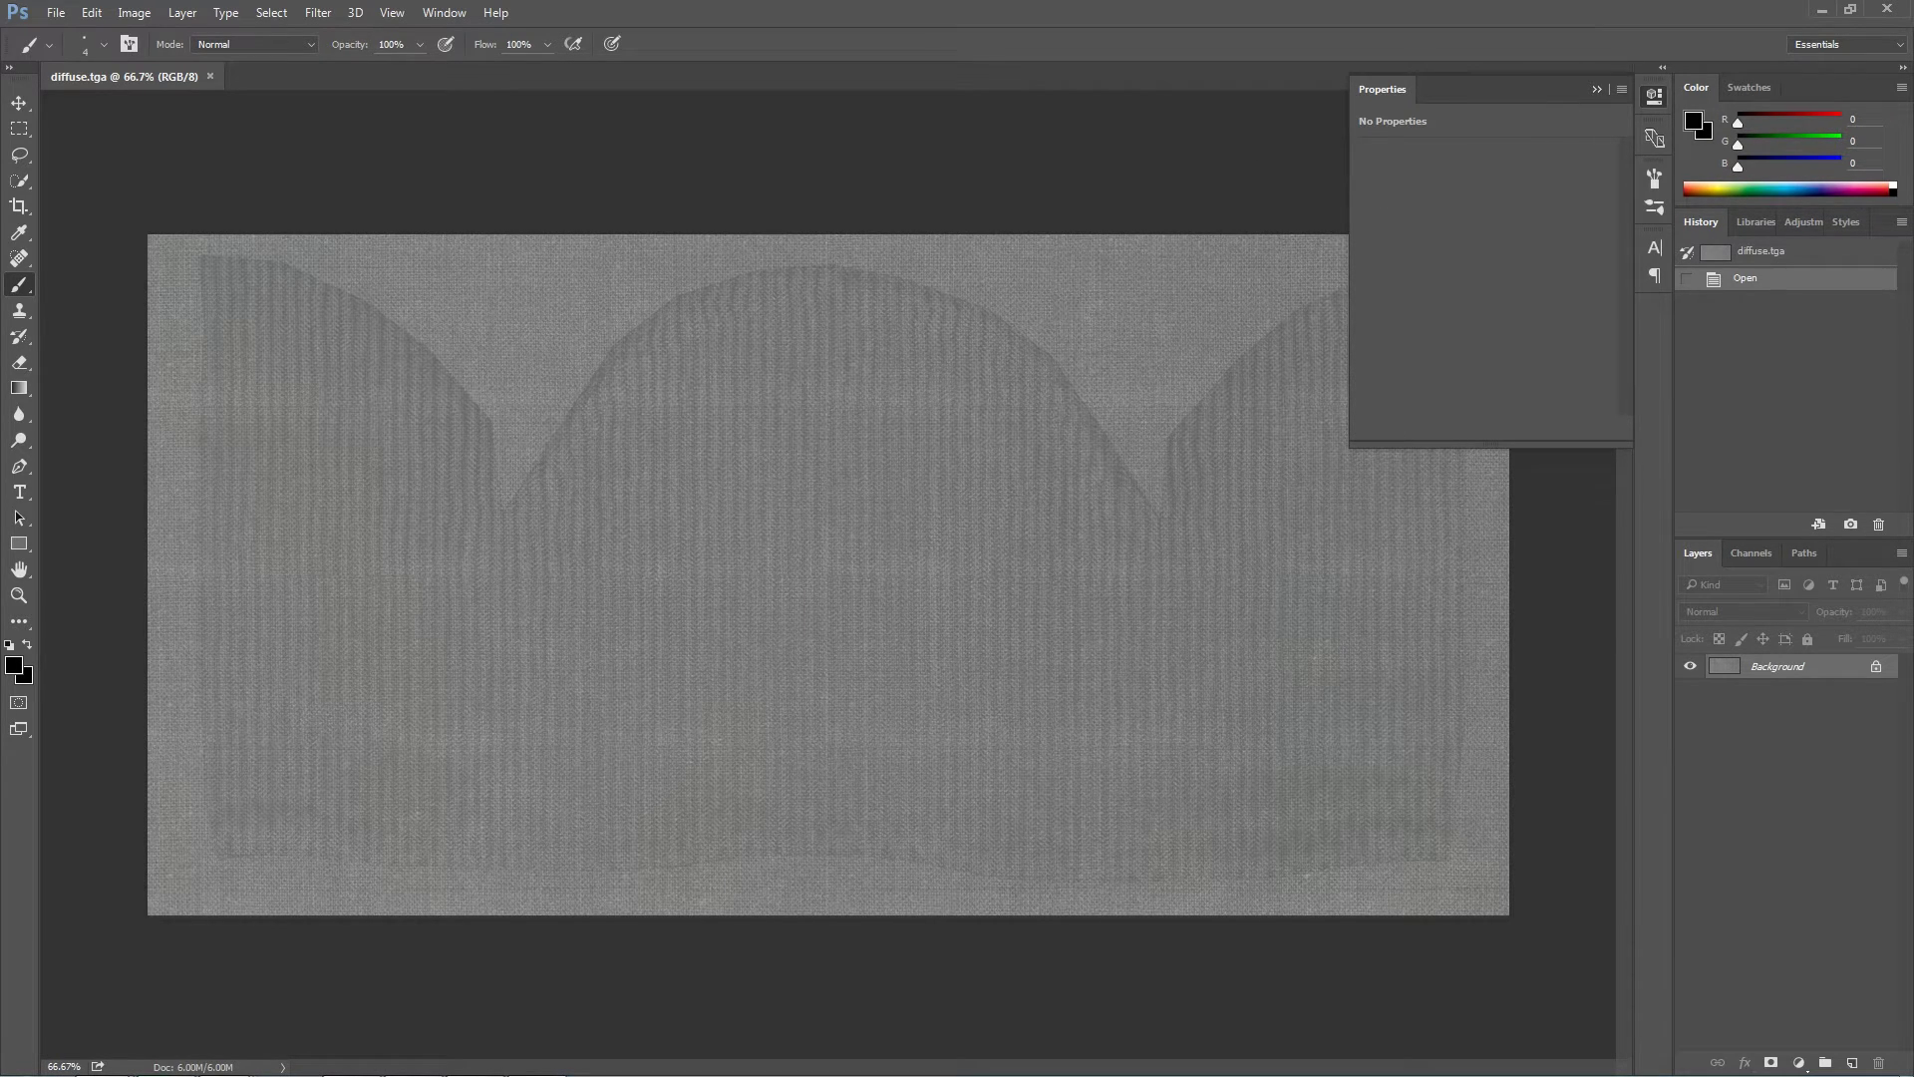
{"action": "left_click", "coordinate": [1655, 97]}
{"action": "left_click_drag", "start_coordinate": [1738, 122], "coordinate": [1849, 126]}
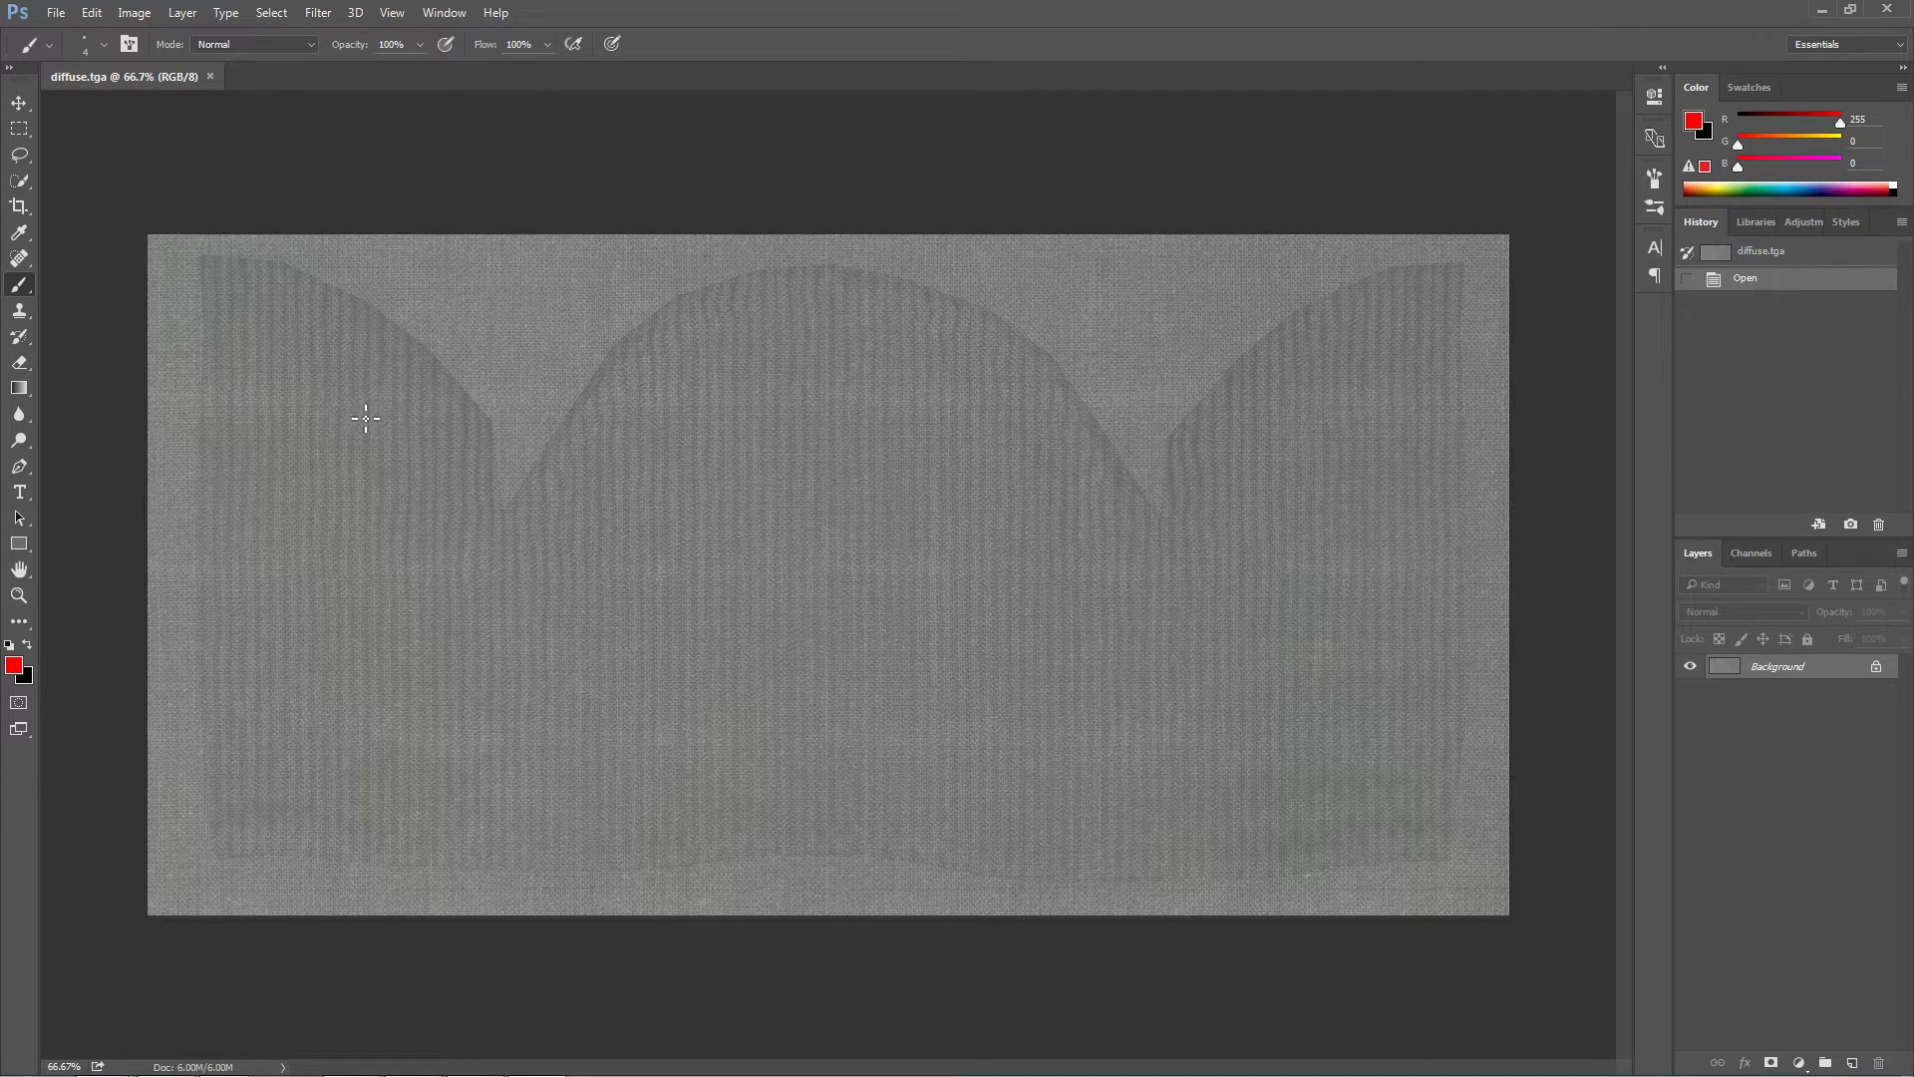
{"action": "right_click", "coordinate": [772, 498]}
{"action": "left_click", "coordinate": [896, 536]}
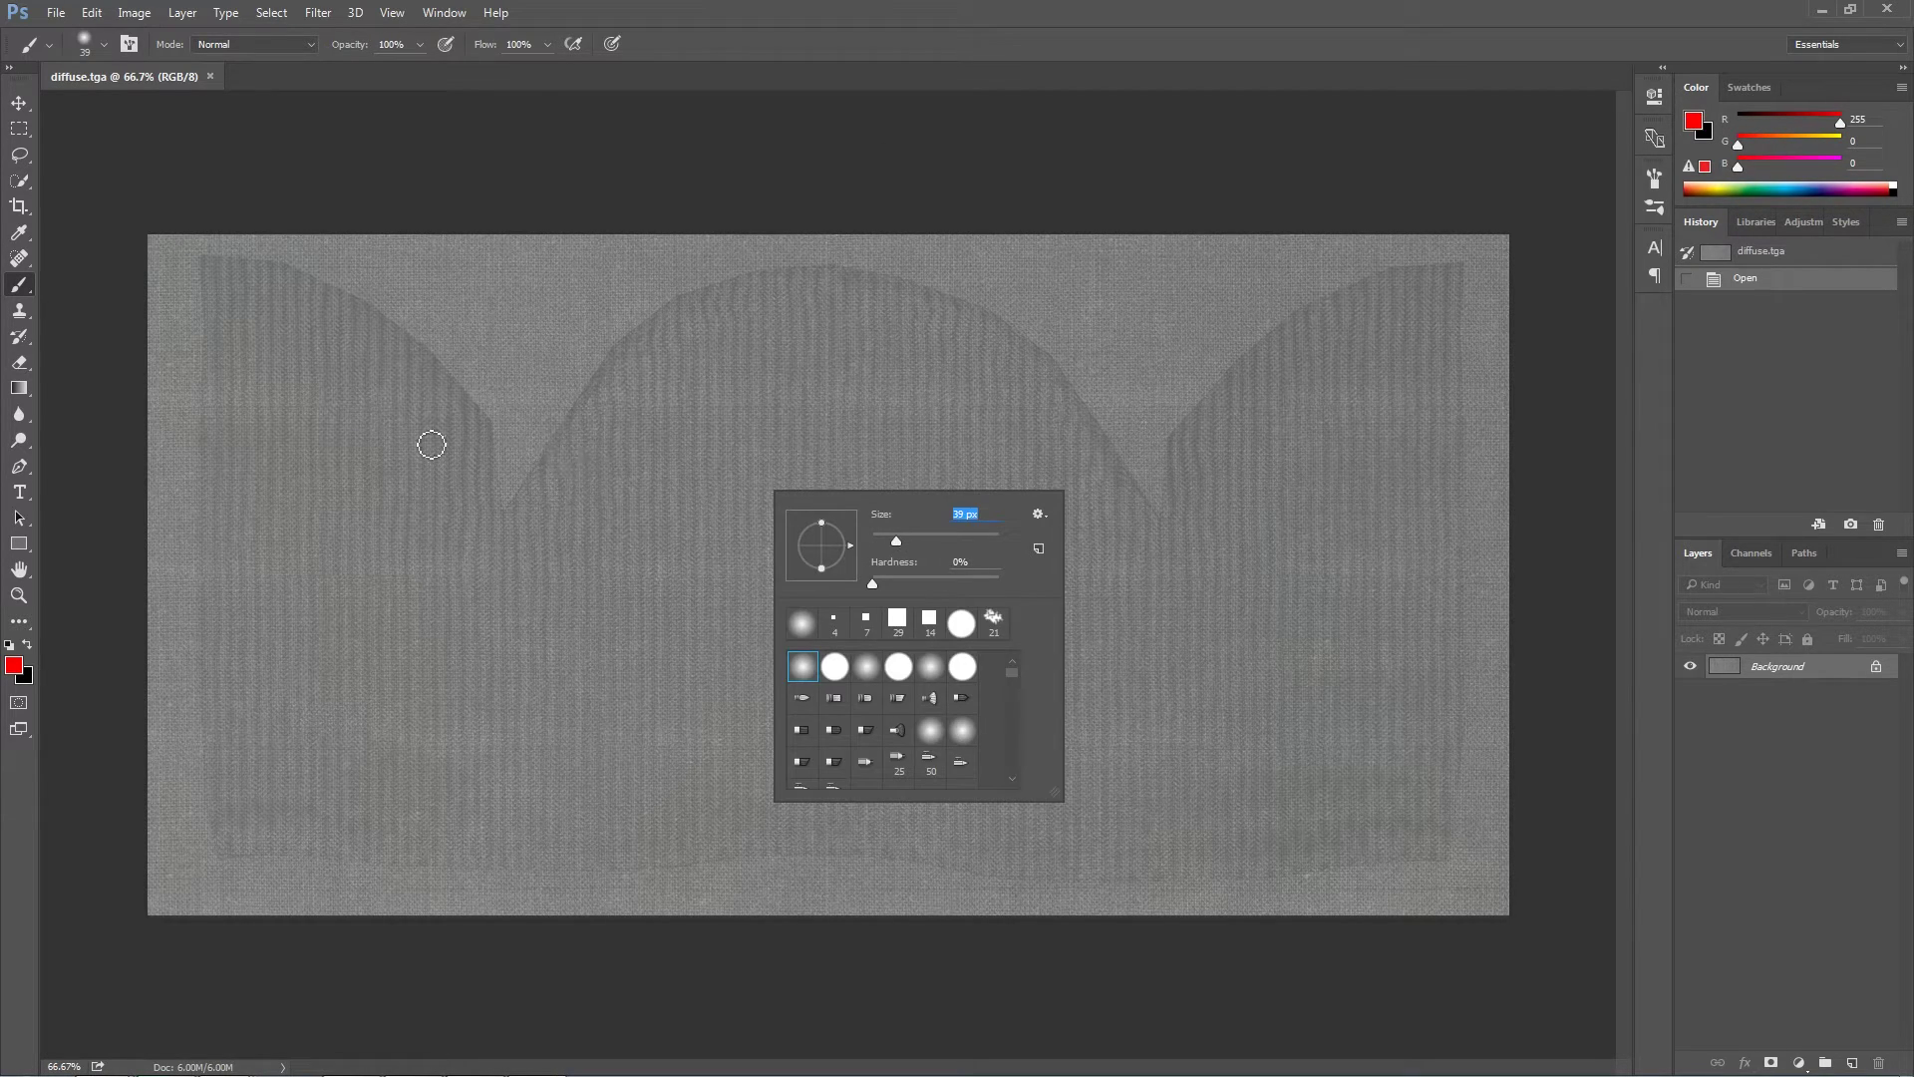
{"action": "left_click", "coordinate": [694, 436]}
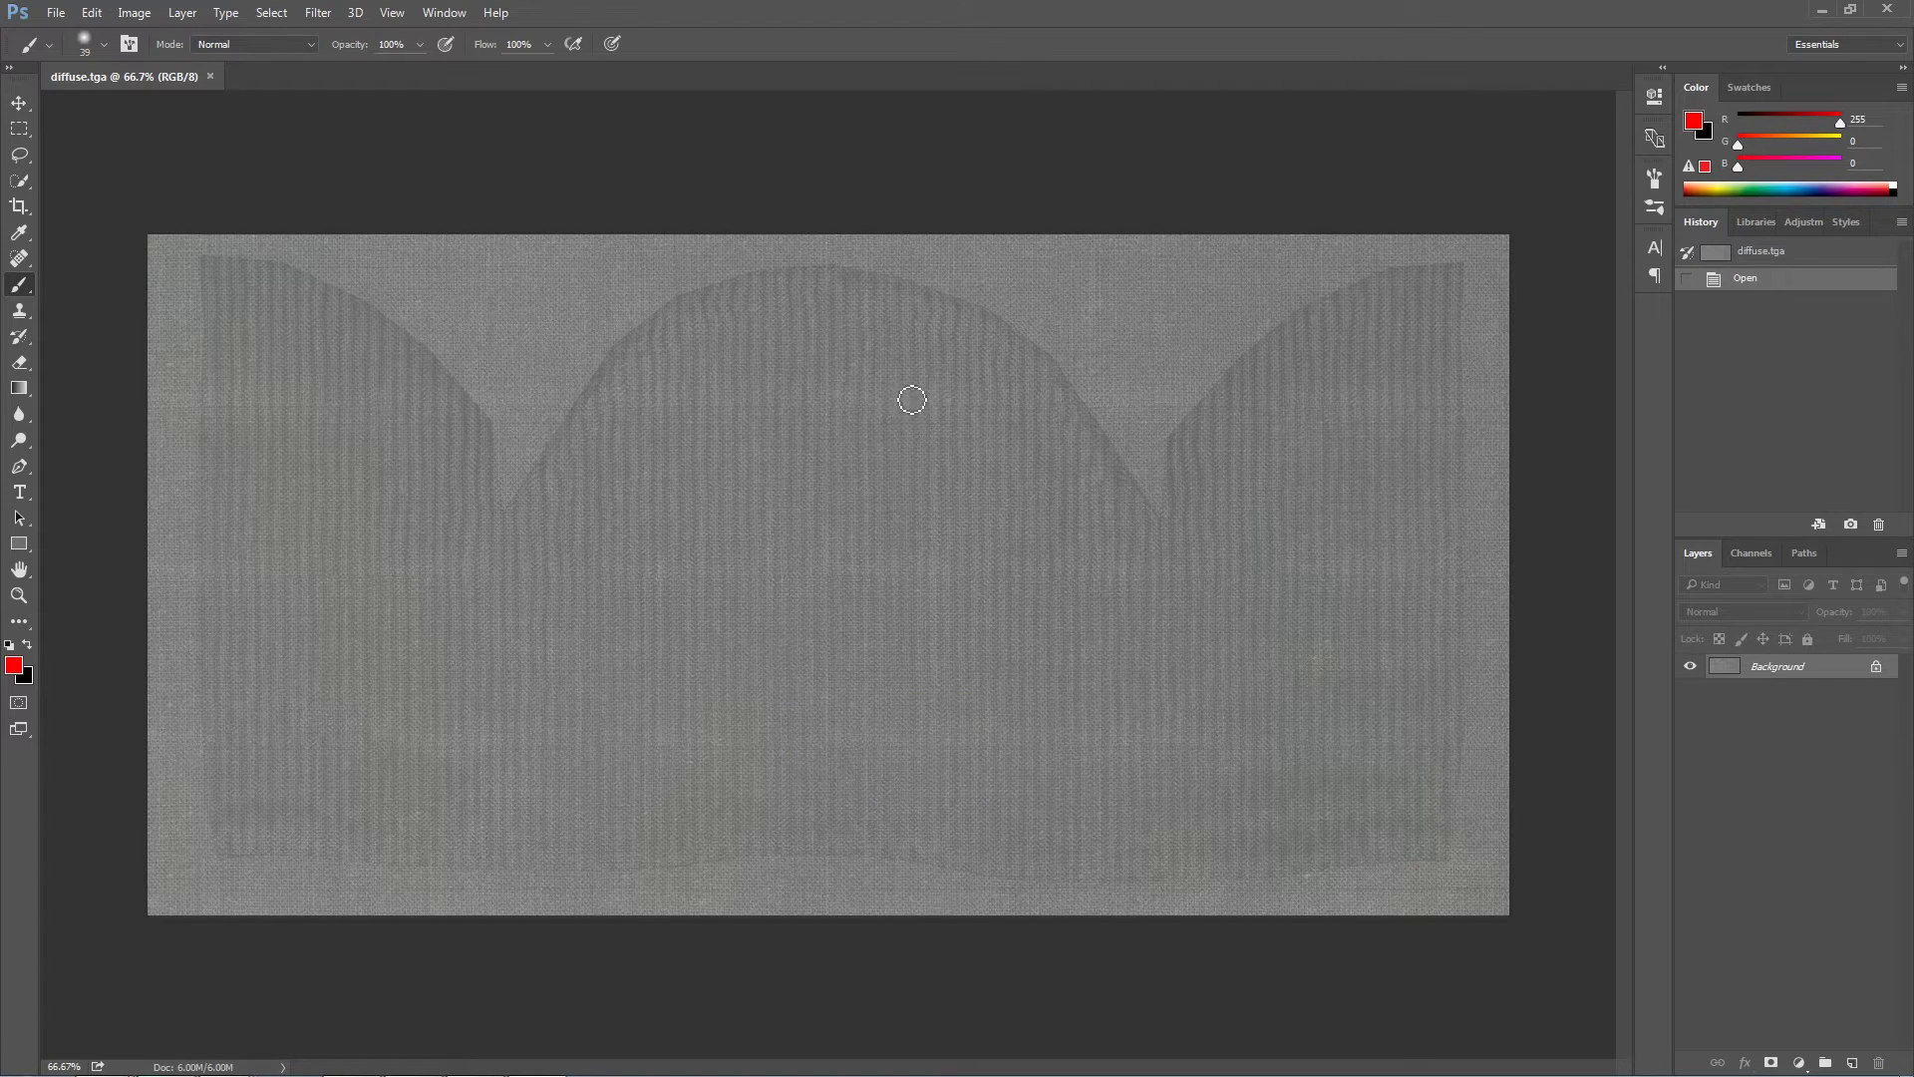
{"action": "left_click_drag", "start_coordinate": [684, 391], "coordinate": [688, 486]}
{"action": "left_click_drag", "start_coordinate": [910, 379], "coordinate": [911, 480]}
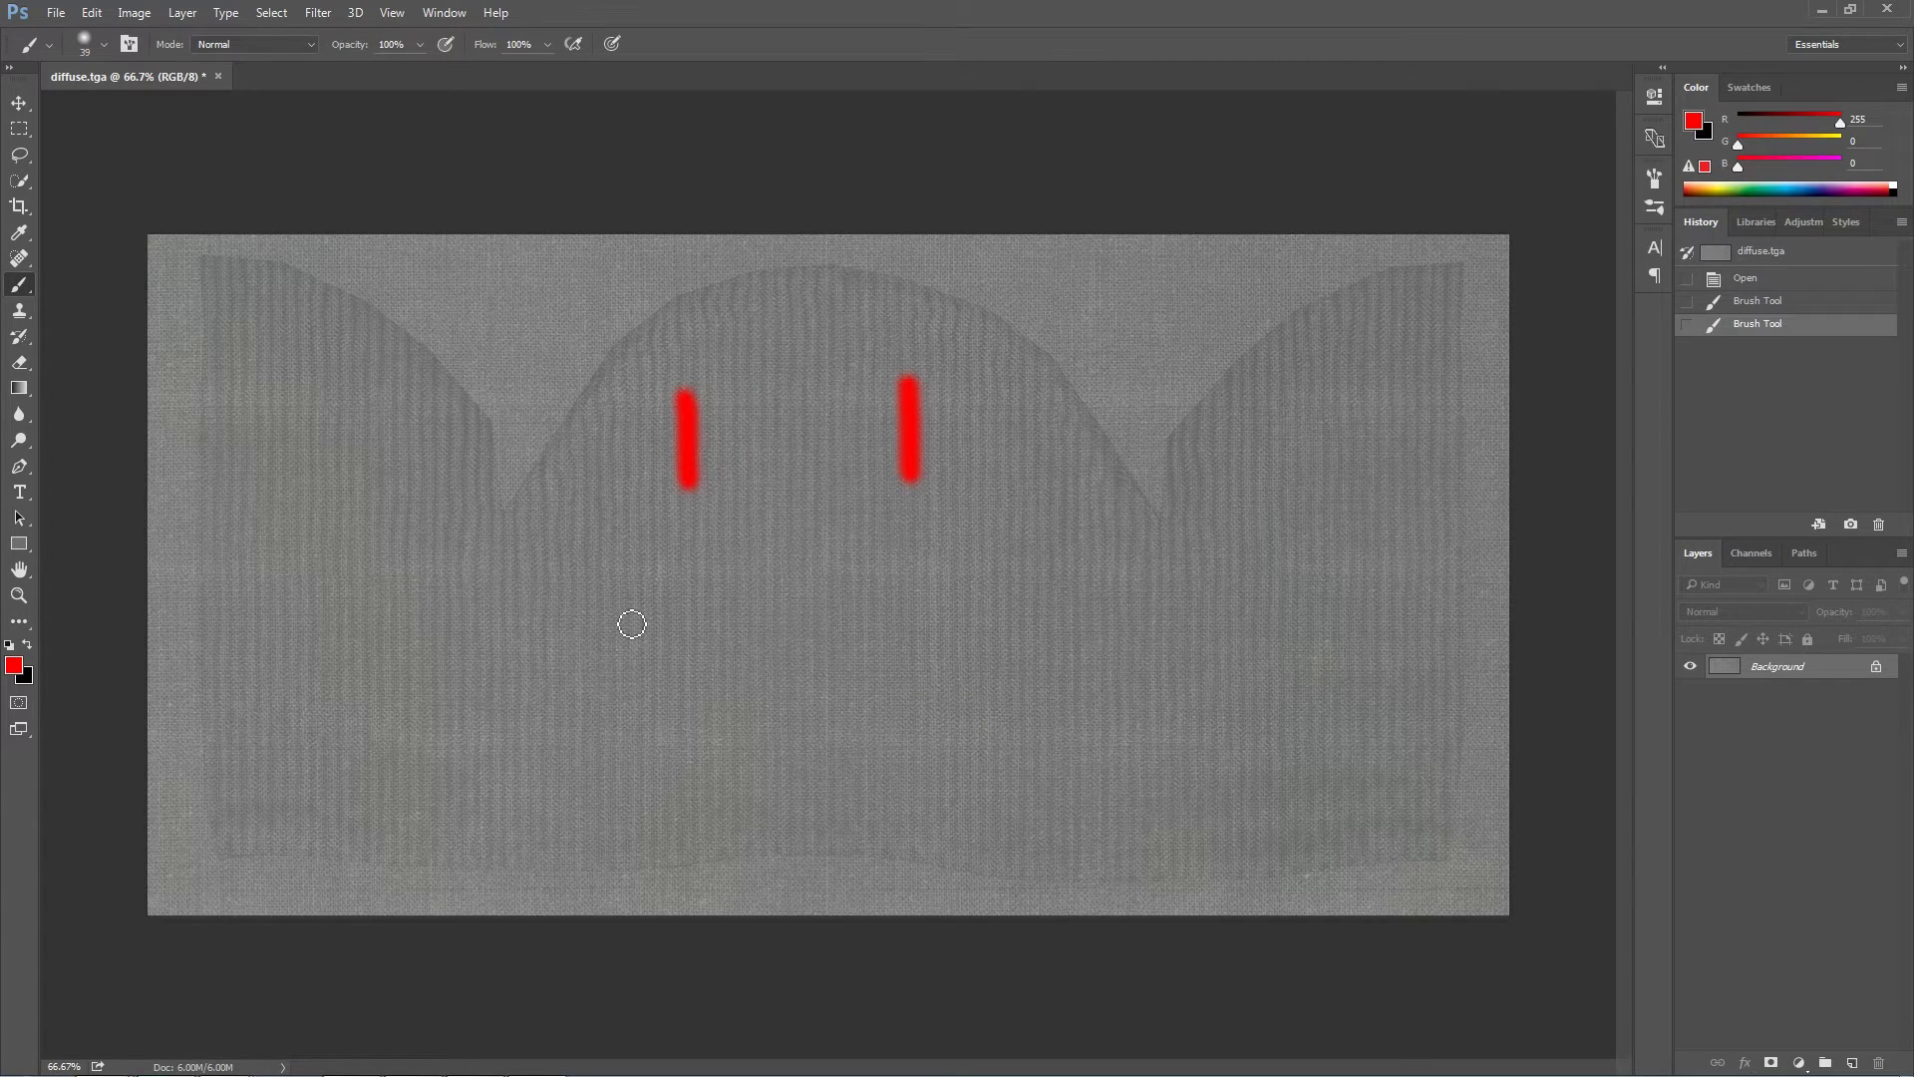
{"action": "left_click", "coordinate": [617, 589]}
{"action": "mouse_move", "coordinate": [630, 612]}
{"action": "left_mouse_down"}
{"action": "mouse_move", "coordinate": [979, 611]}
{"action": "mouse_move", "coordinate": [985, 574]}
{"action": "left_mouse_up"}
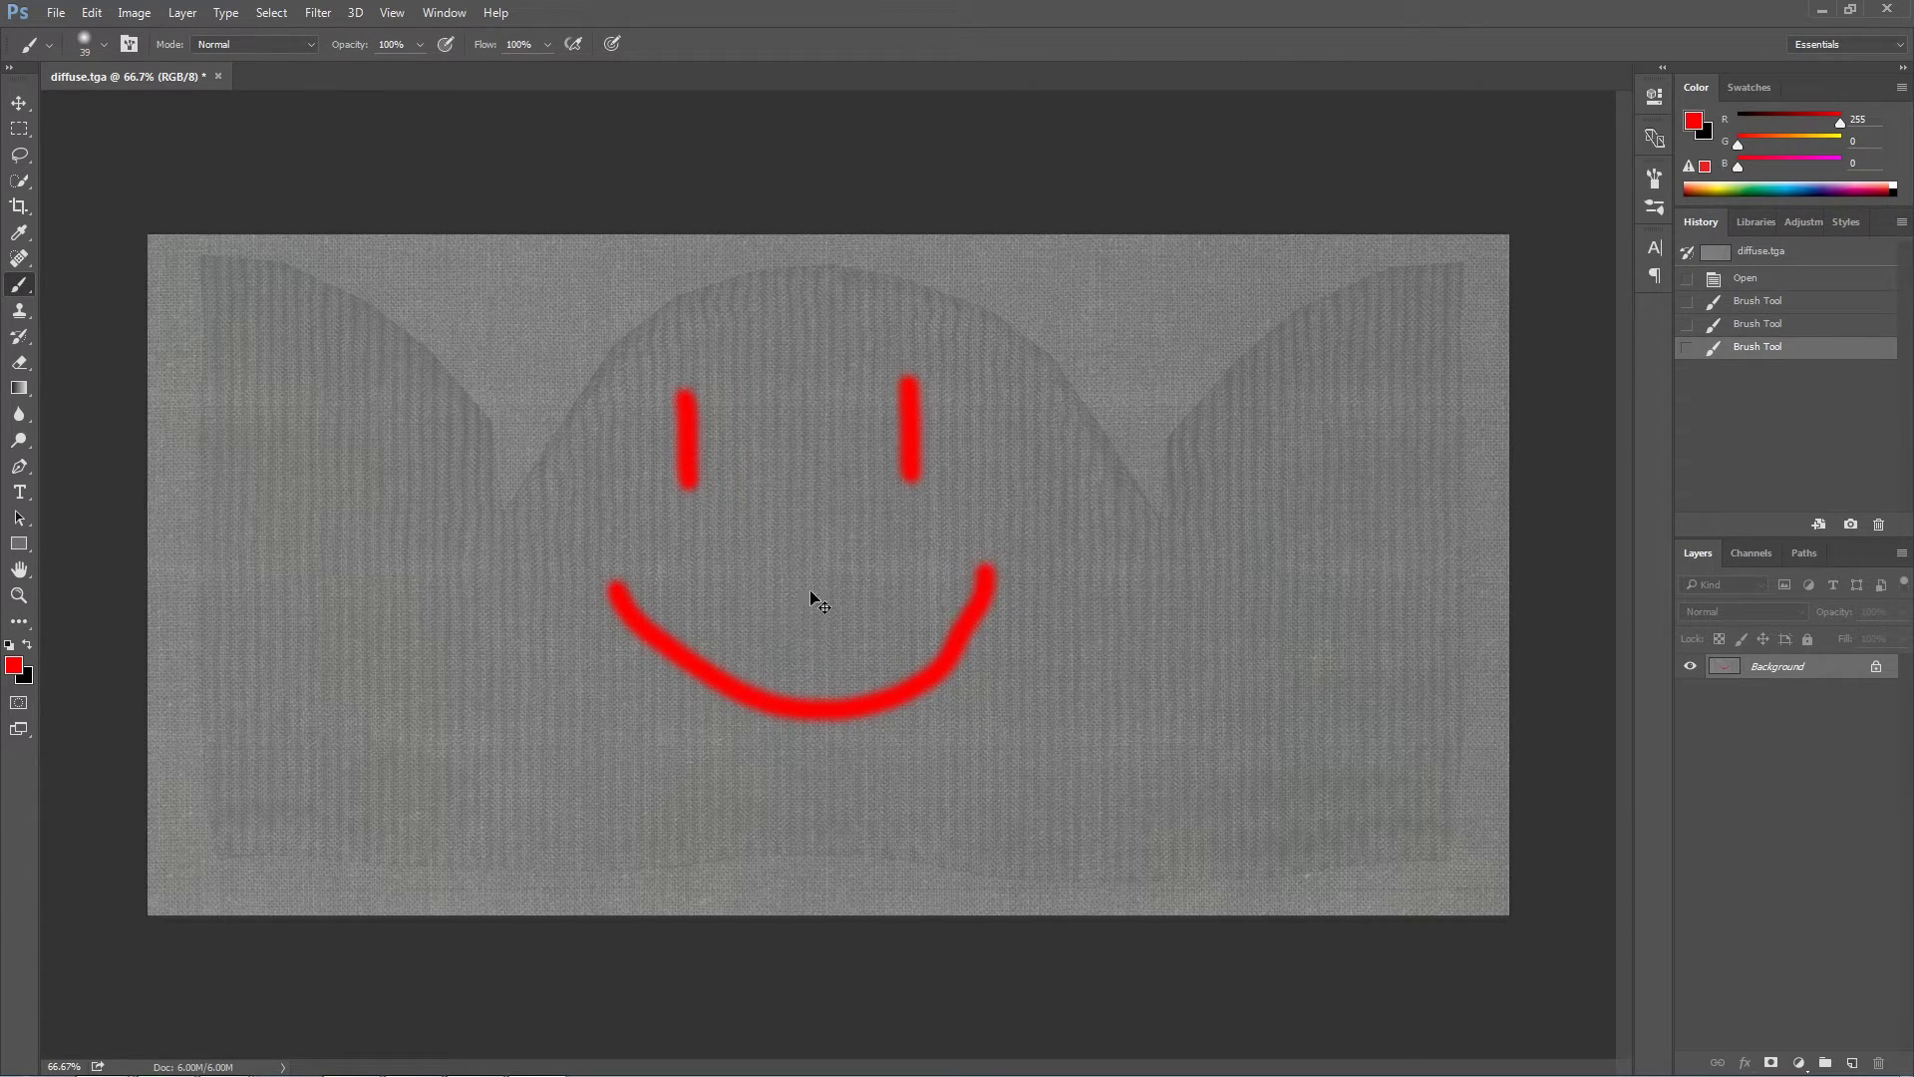
{"action": "left_click", "coordinate": [1776, 282]}
- Add a new layer and paint a red smiley face with two vertical eyes and a curved mouth on the texture's central panel
{"action": "key", "text": "ctrl+shift+n"}
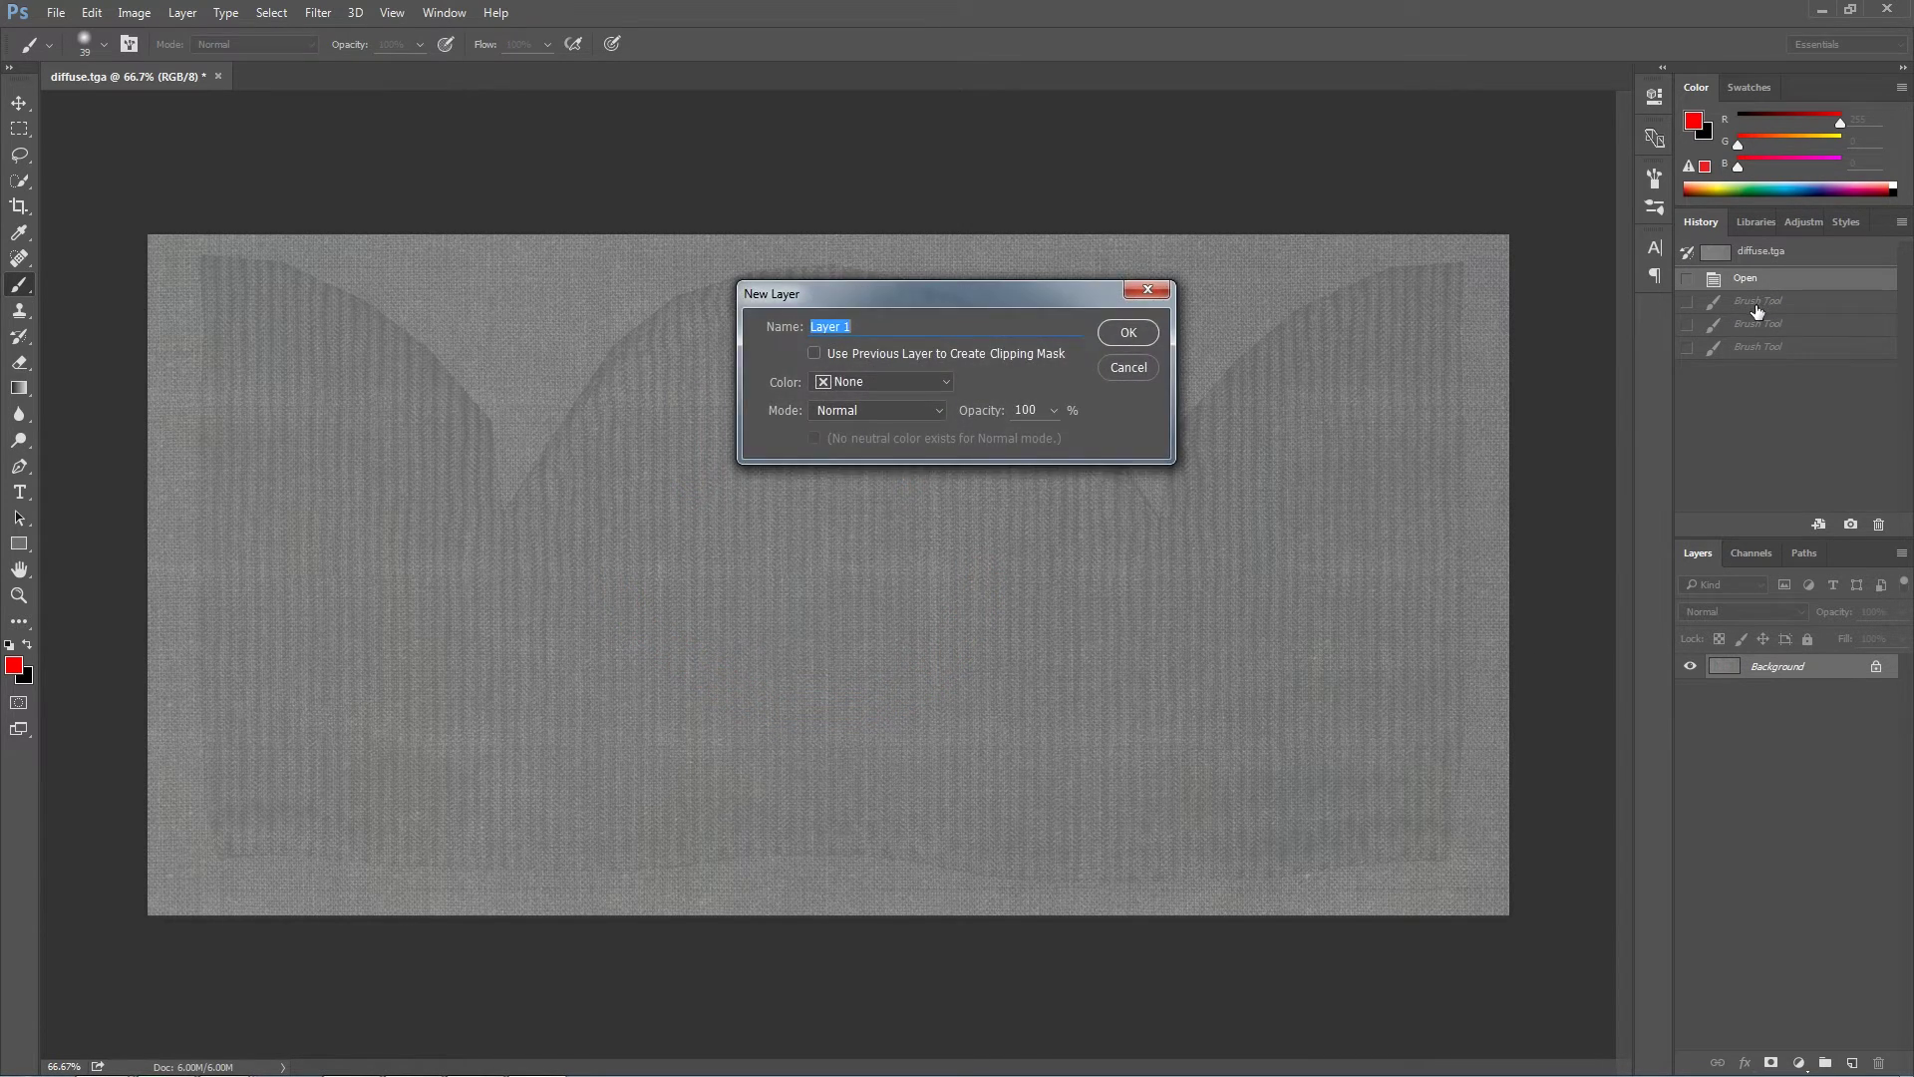
{"action": "key", "text": "Escape"}
{"action": "key", "text": "ctrl+shift+alt+n"}
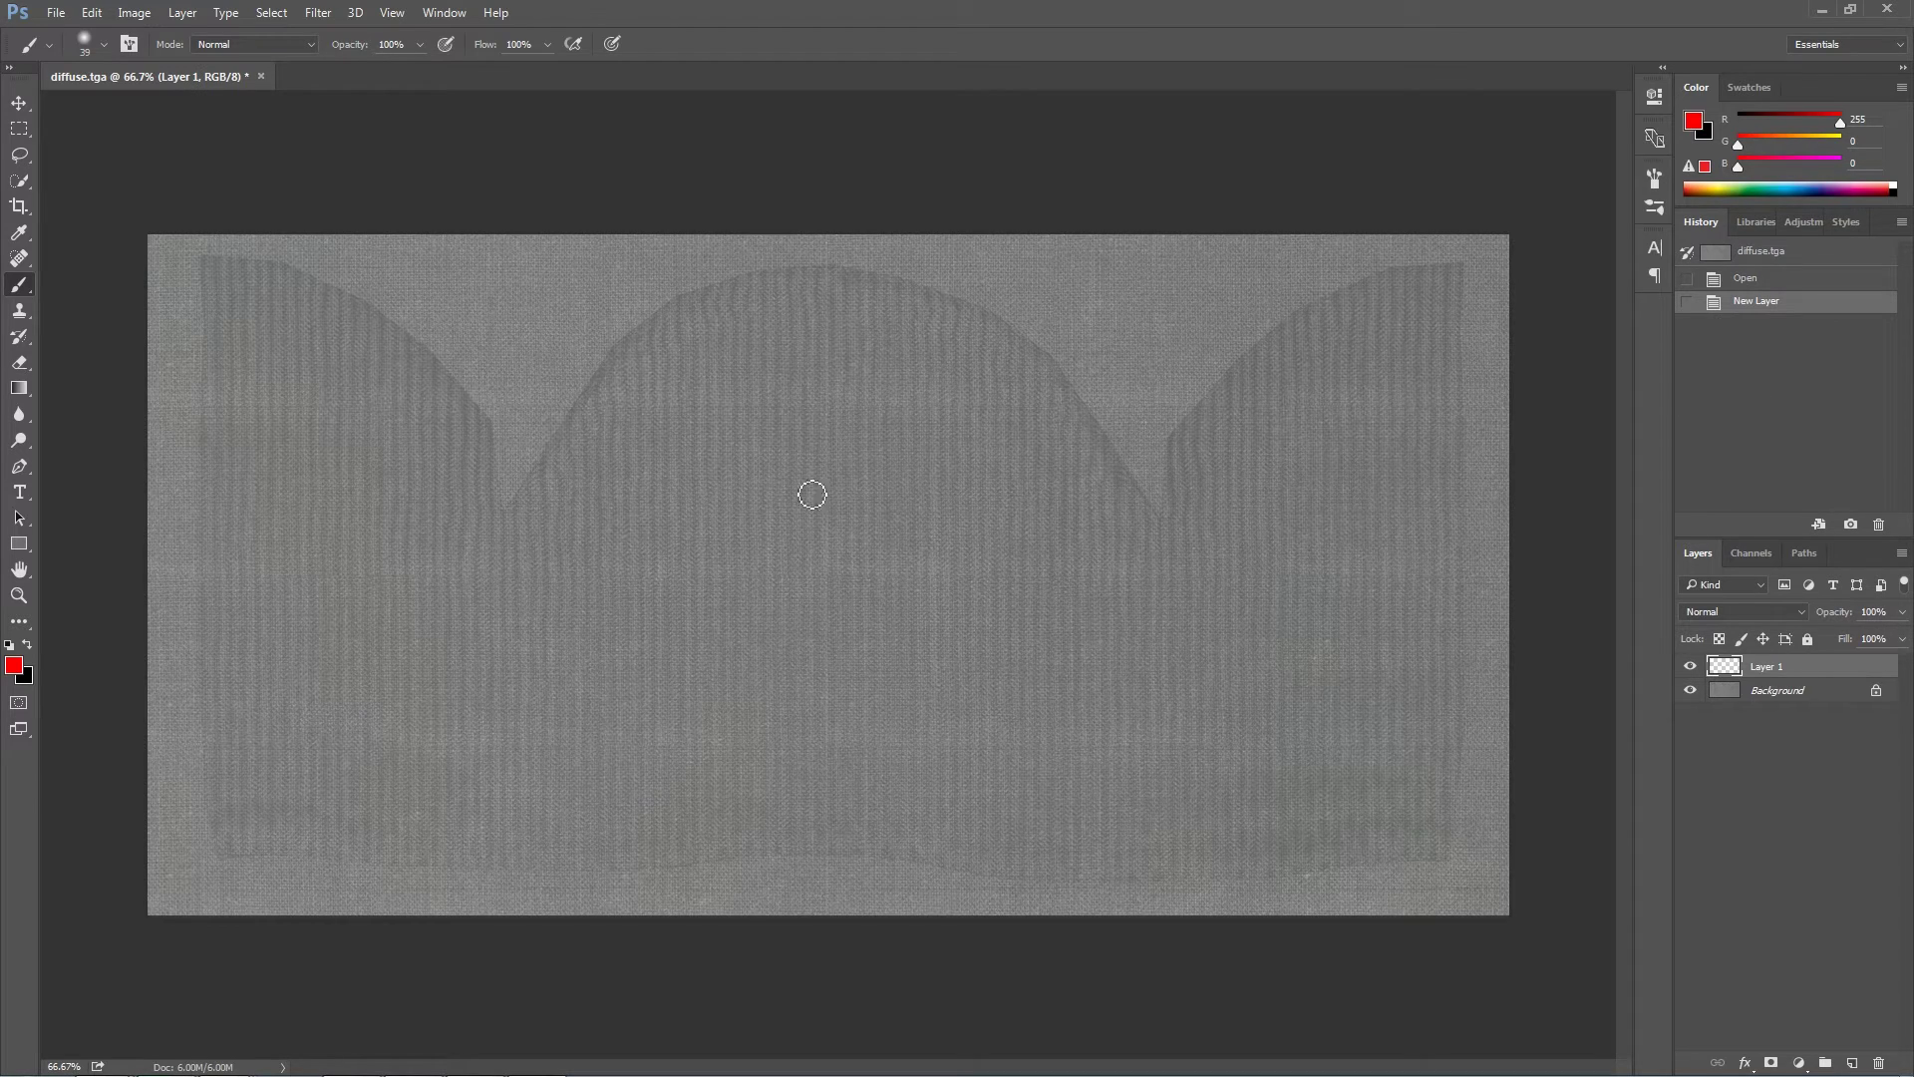
{"action": "left_click_drag", "start_coordinate": [676, 419], "coordinate": [670, 510]}
{"action": "left_click_drag", "start_coordinate": [953, 419], "coordinate": [946, 557]}
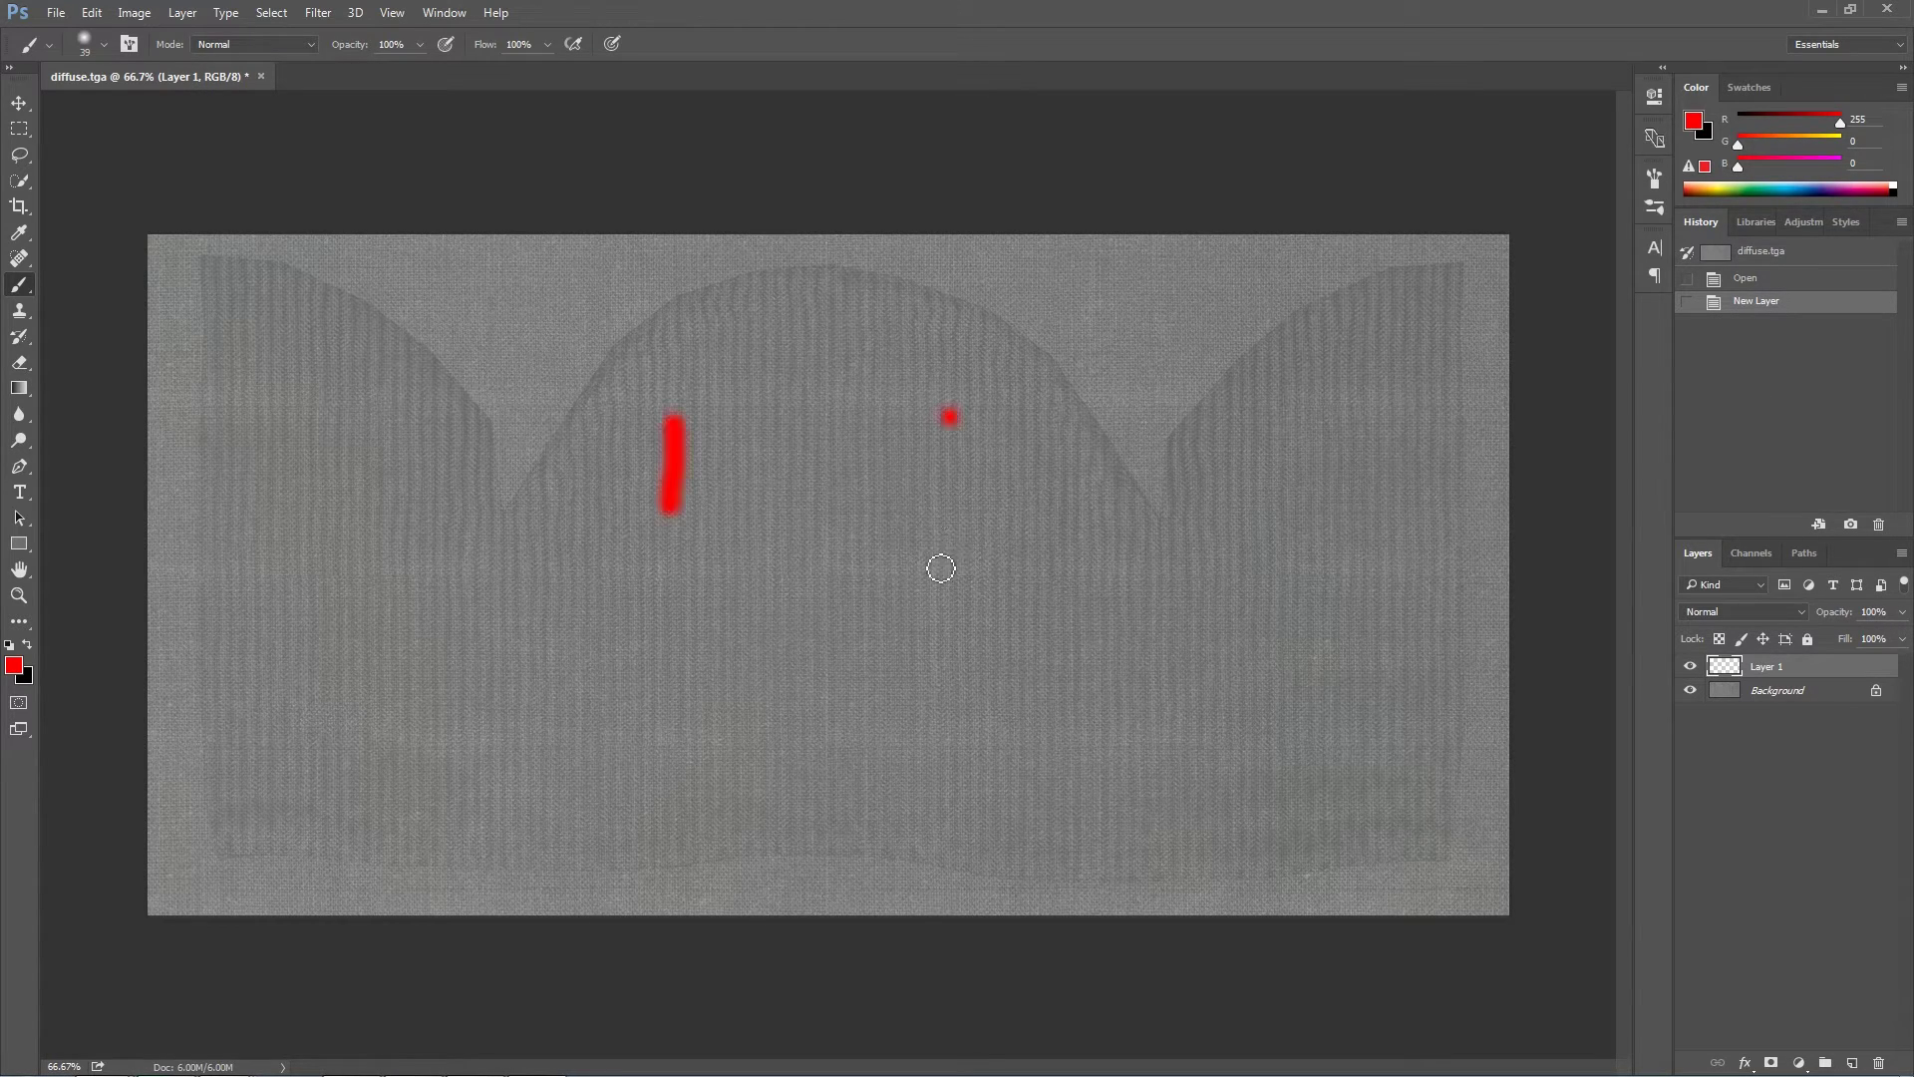
{"action": "left_click_drag", "start_coordinate": [633, 601], "coordinate": [1063, 602]}
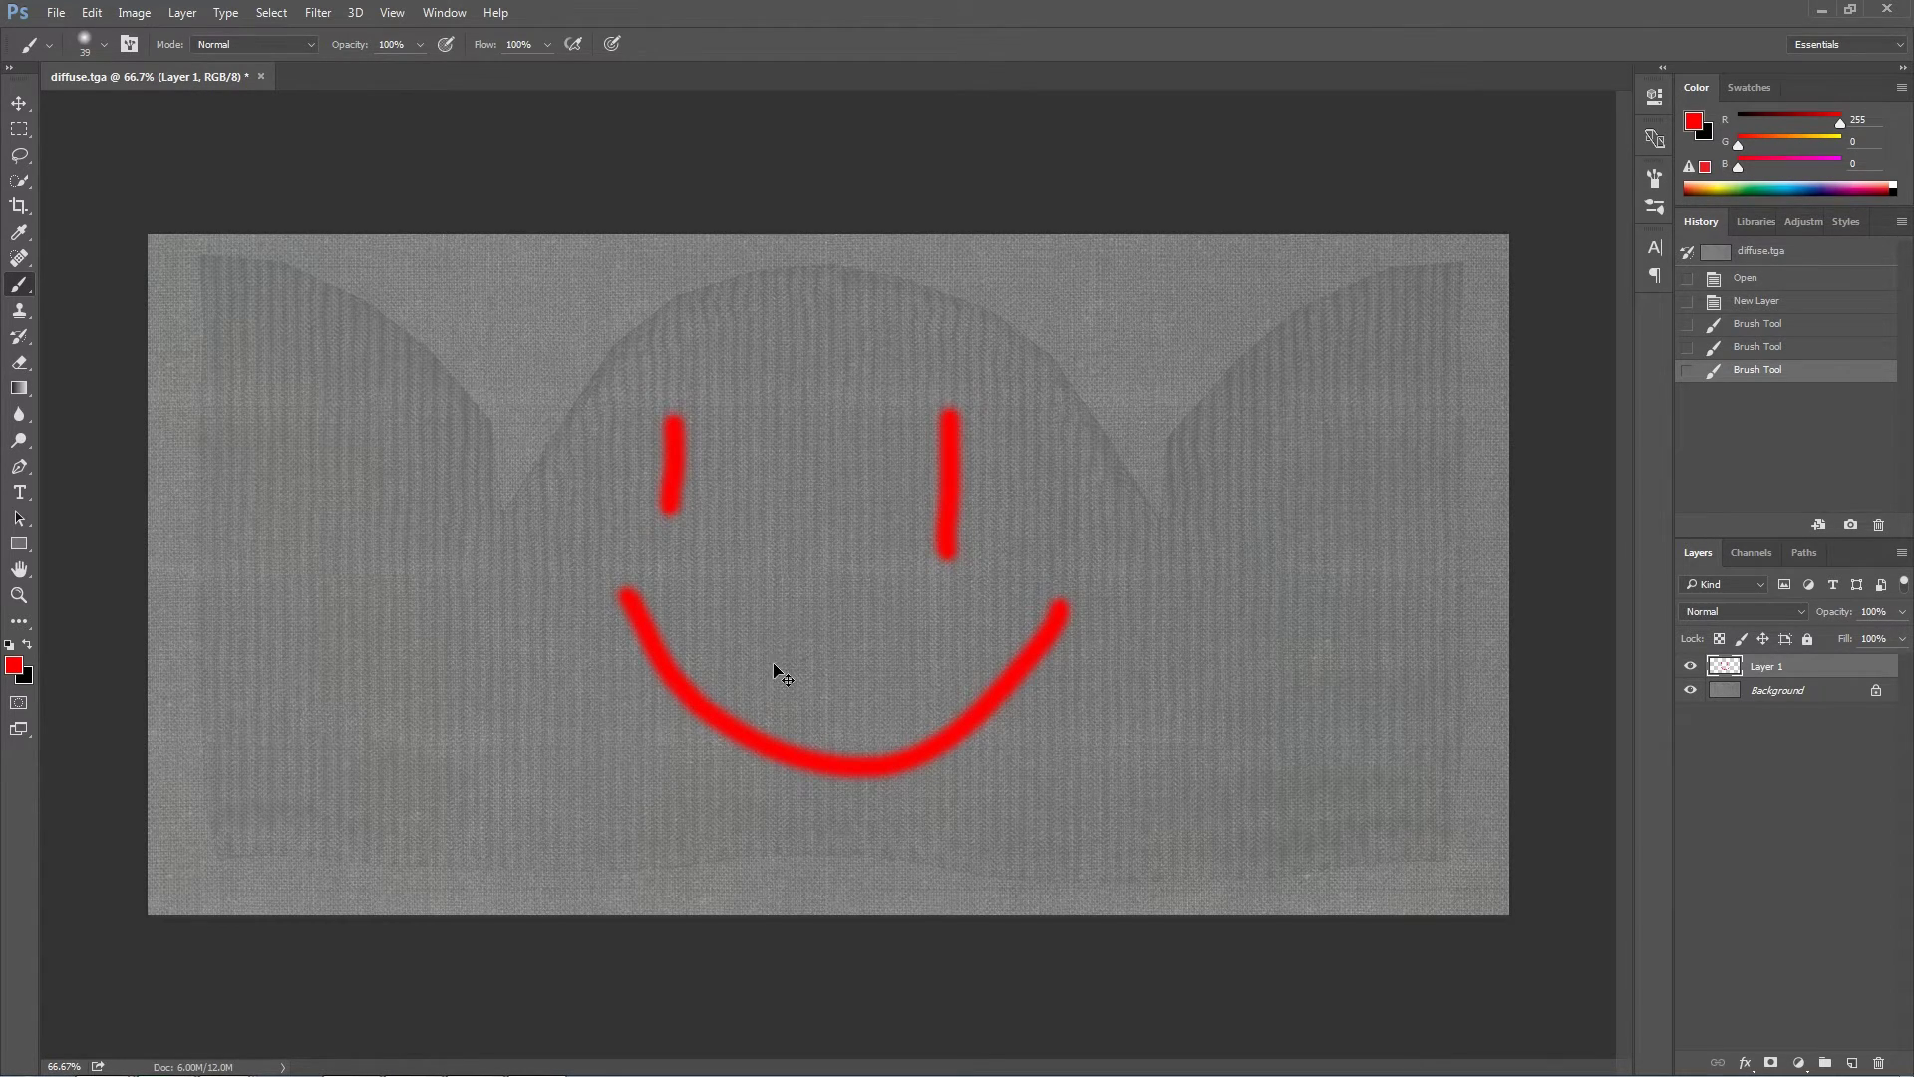
- Save the painted texture in Targa format over diffuse.tga in the Beenerino folder at 24 bits/pixel
{"action": "key", "text": "ctrl+shift+s"}
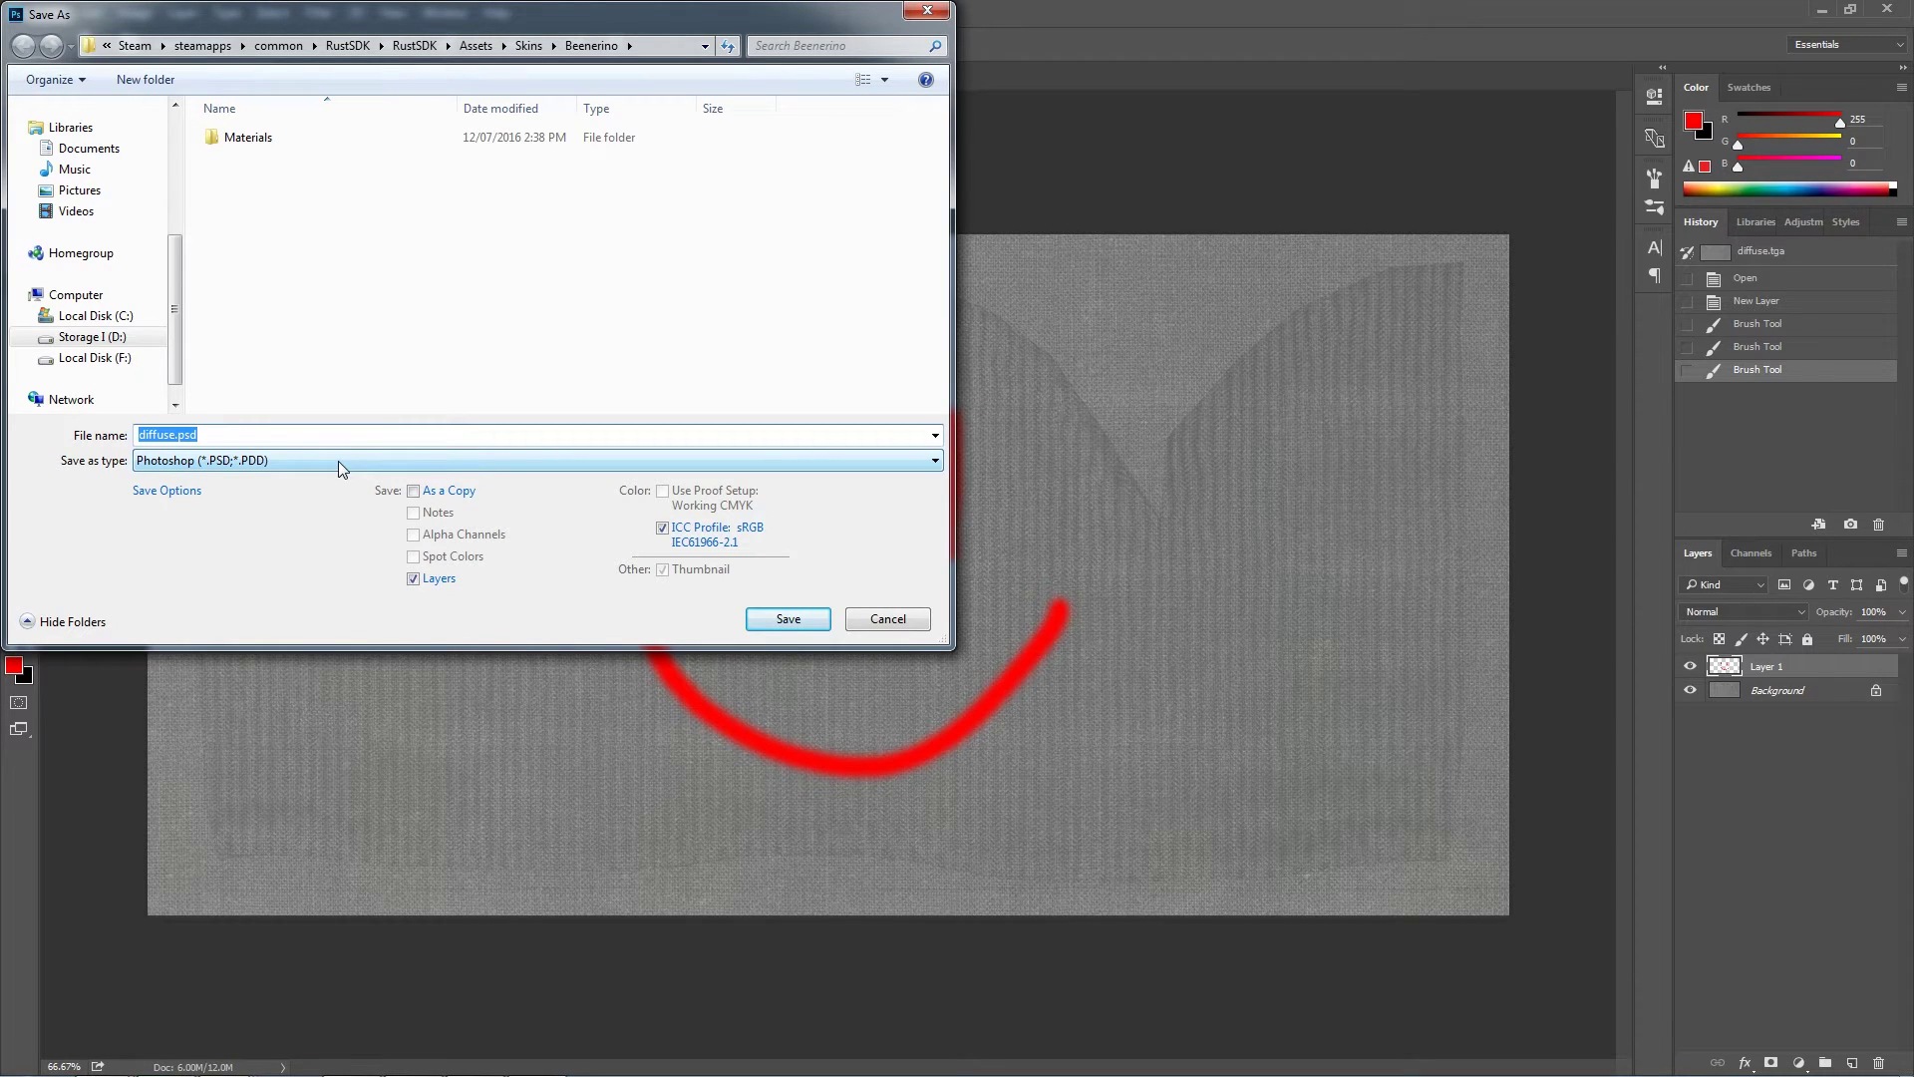
{"action": "left_click", "coordinate": [338, 460]}
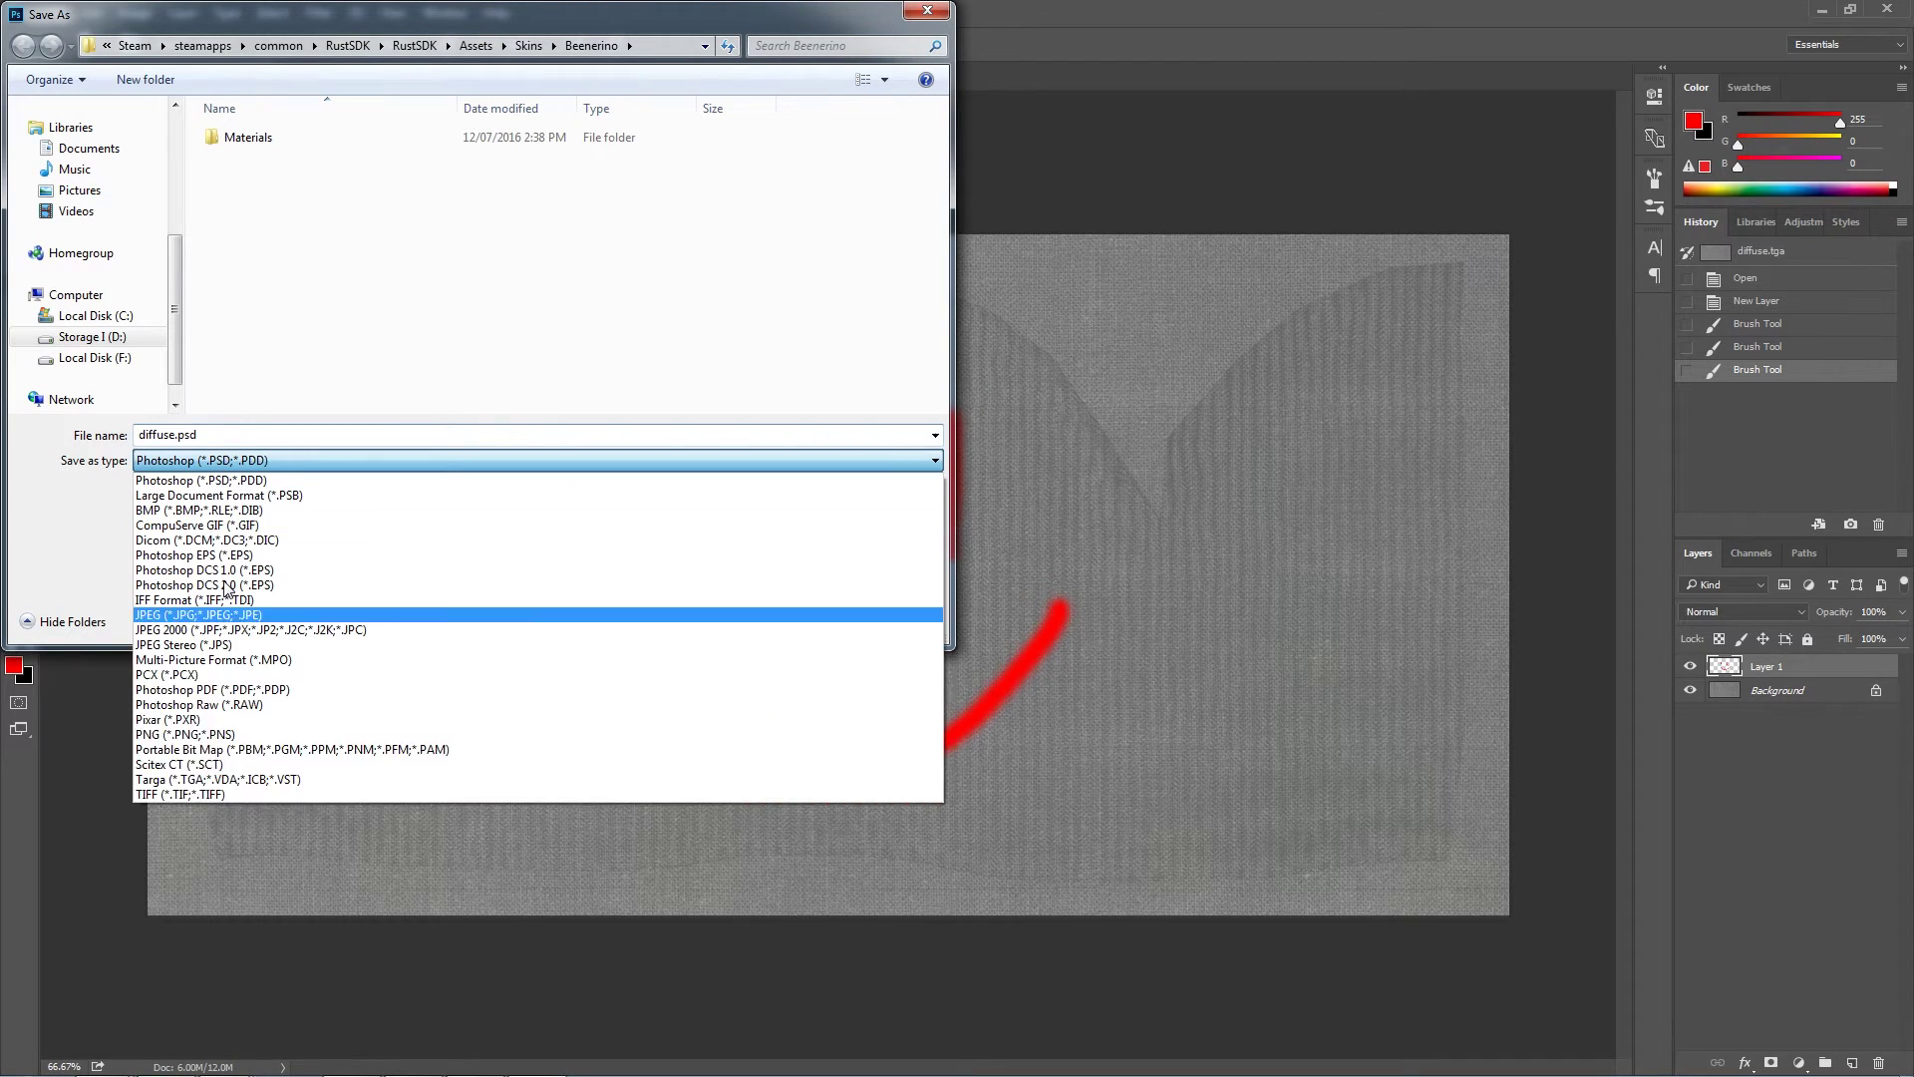
{"action": "left_click", "coordinate": [228, 782]}
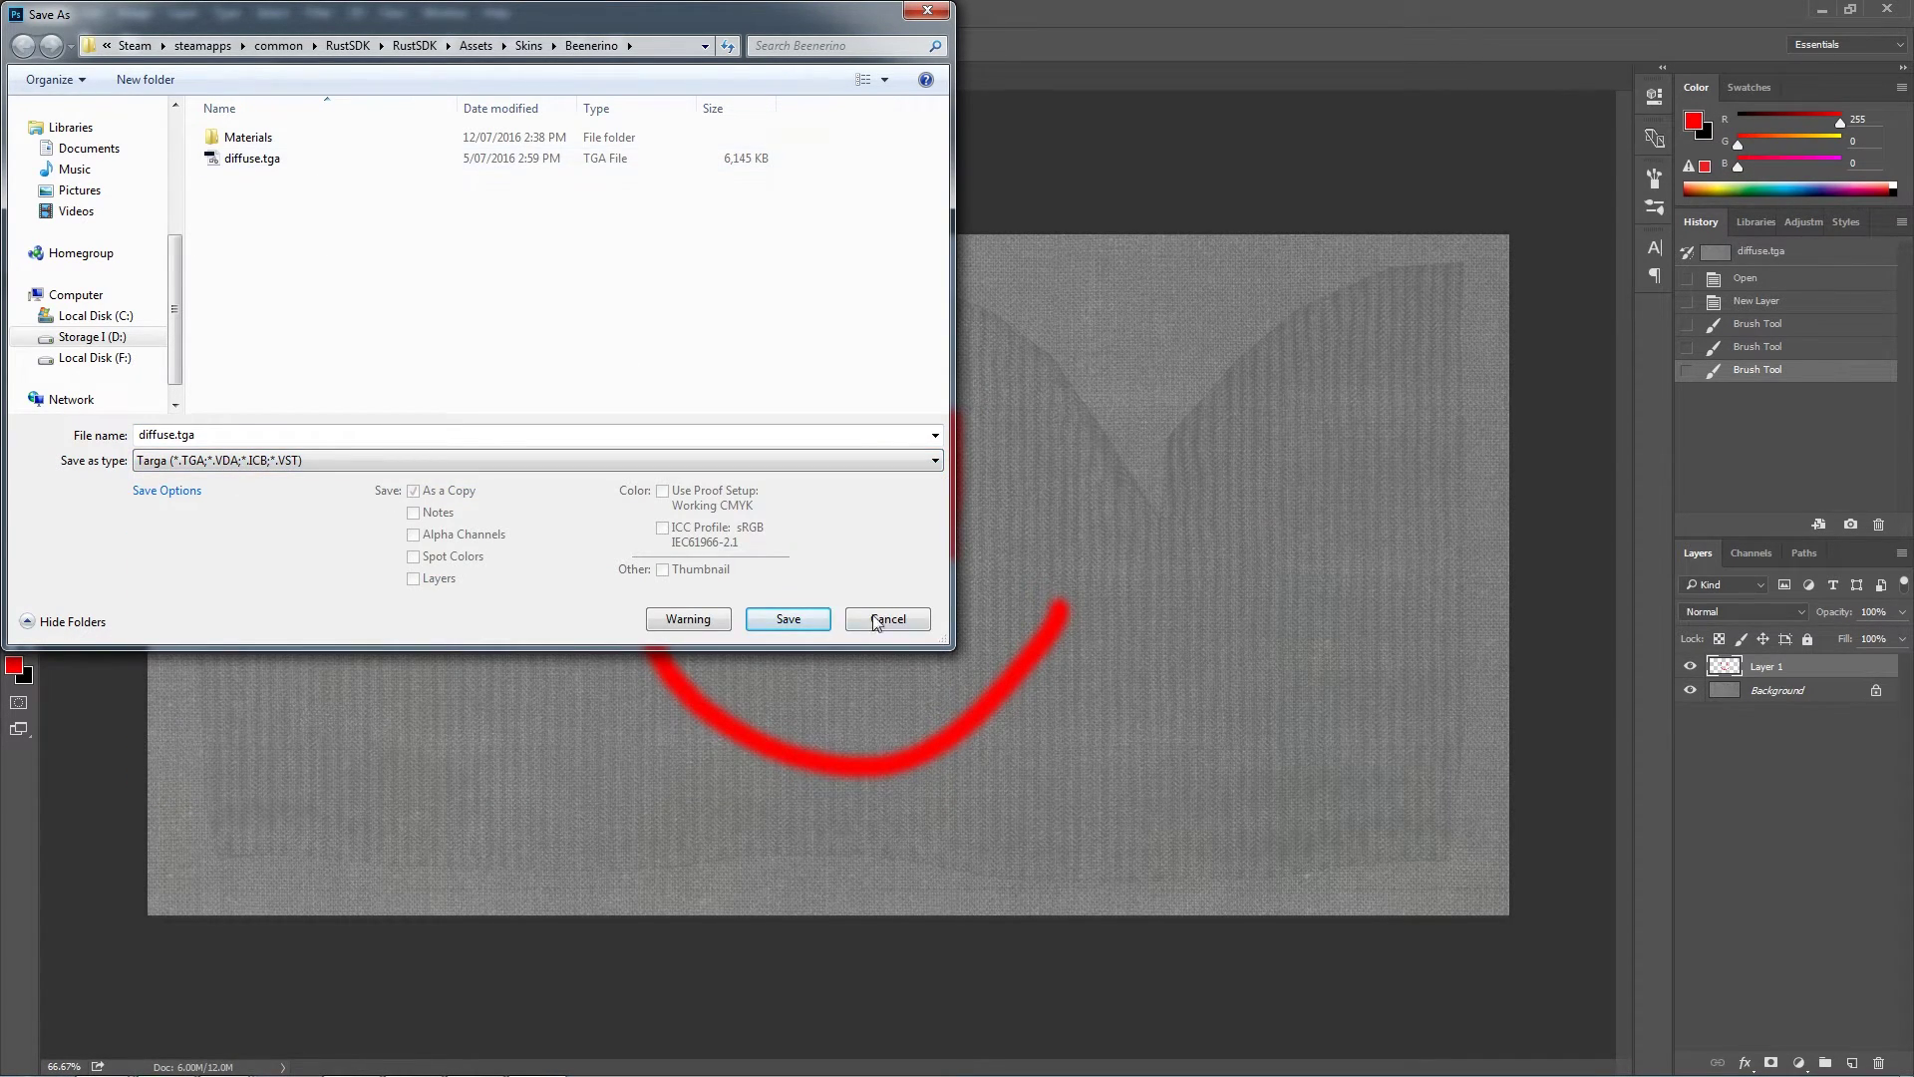
{"action": "left_click", "coordinate": [798, 611]}
{"action": "left_click", "coordinate": [1005, 548]}
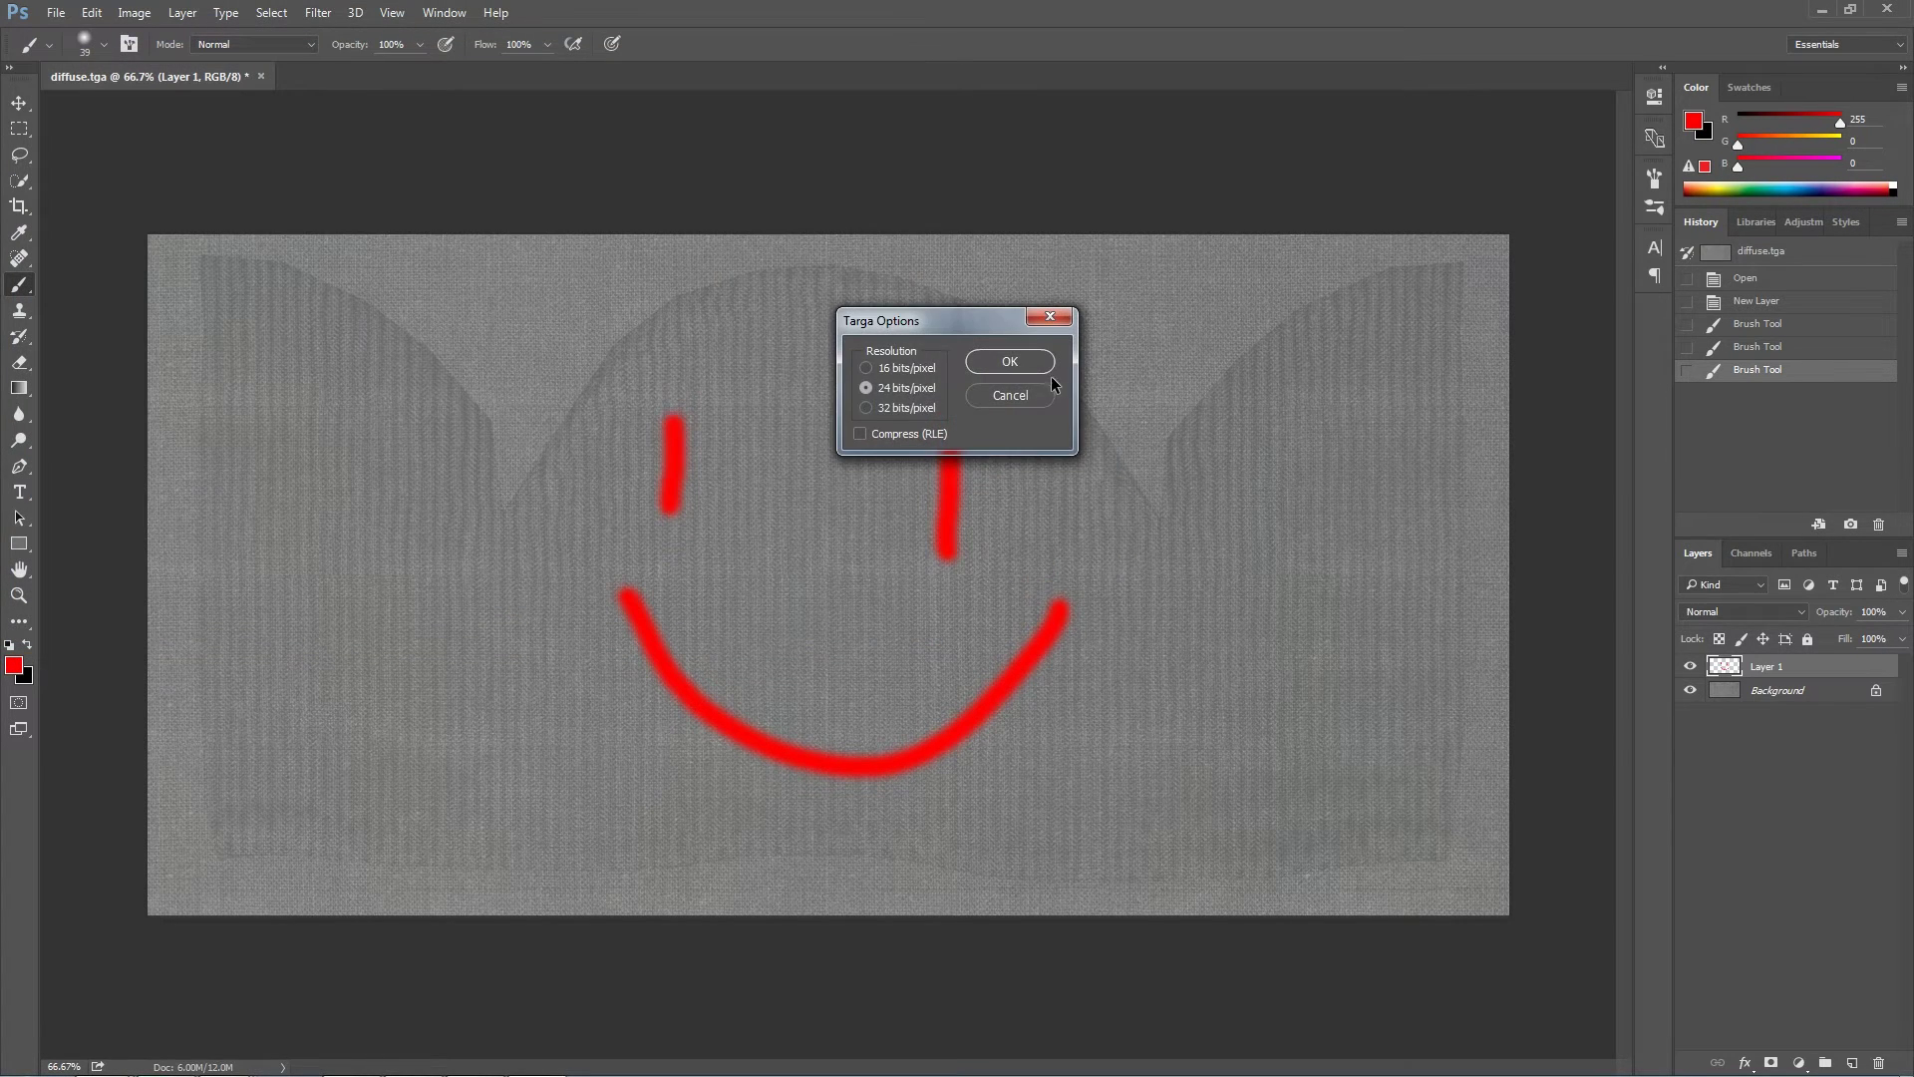
{"action": "left_click", "coordinate": [1007, 363]}
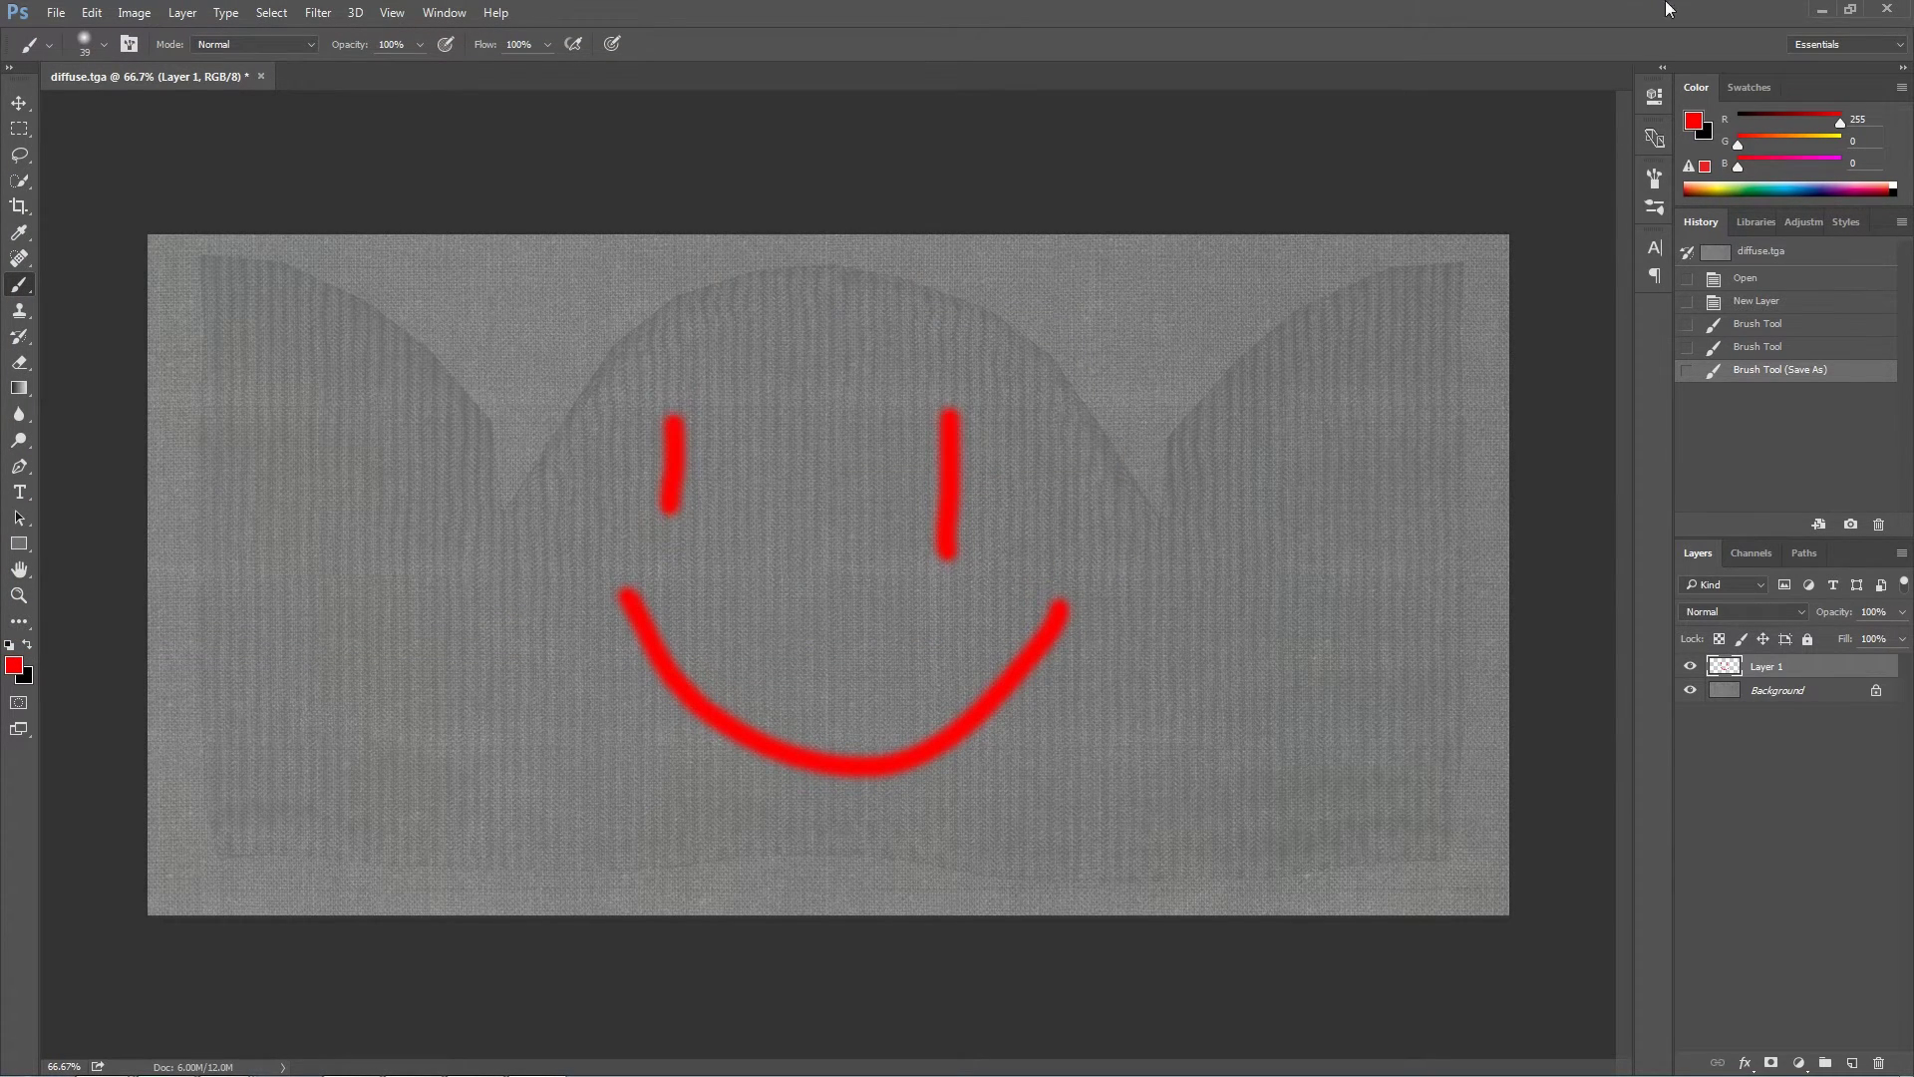
- Close Photoshop, return to Unity and view the beanie in the scene from another angle
{"action": "left_click", "coordinate": [1882, 8]}
{"action": "left_click", "coordinate": [981, 411]}
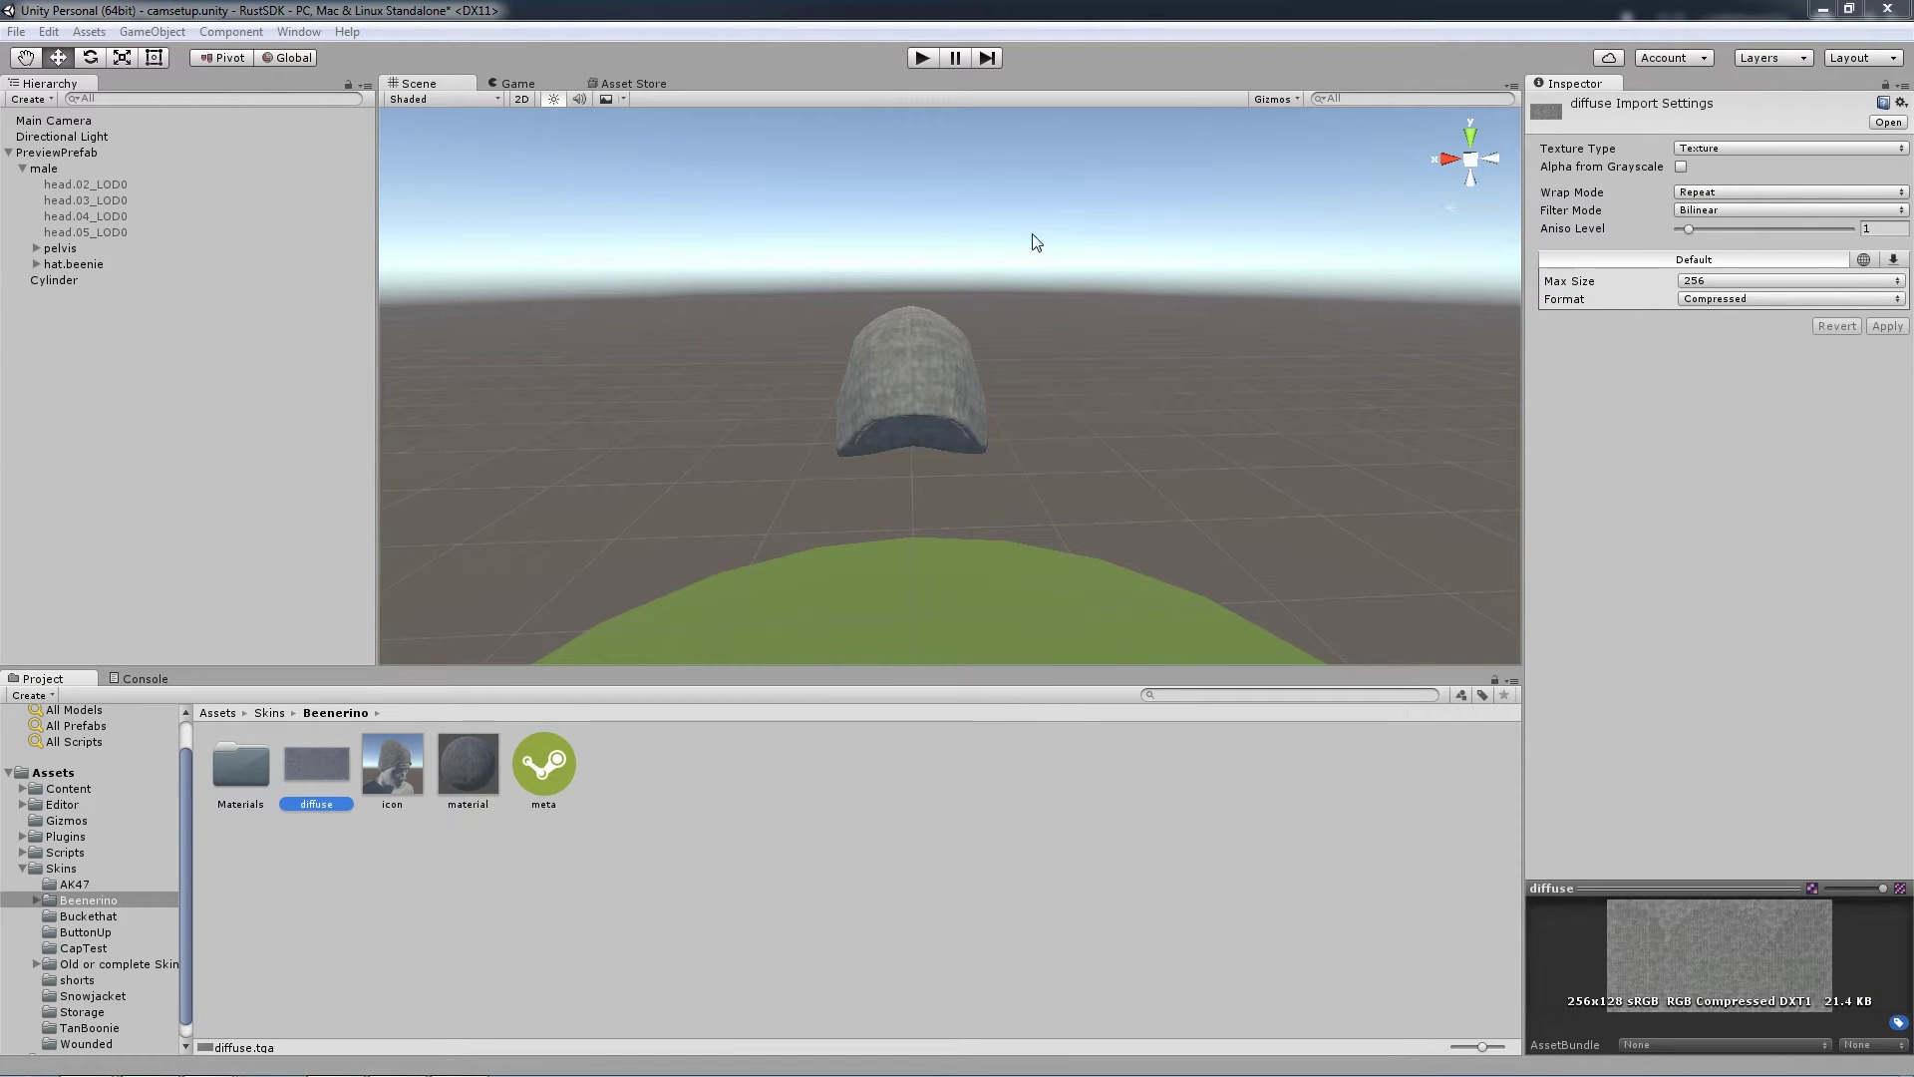
{"action": "left_click_drag", "start_coordinate": [972, 221], "coordinate": [1134, 441], "text": "alt"}
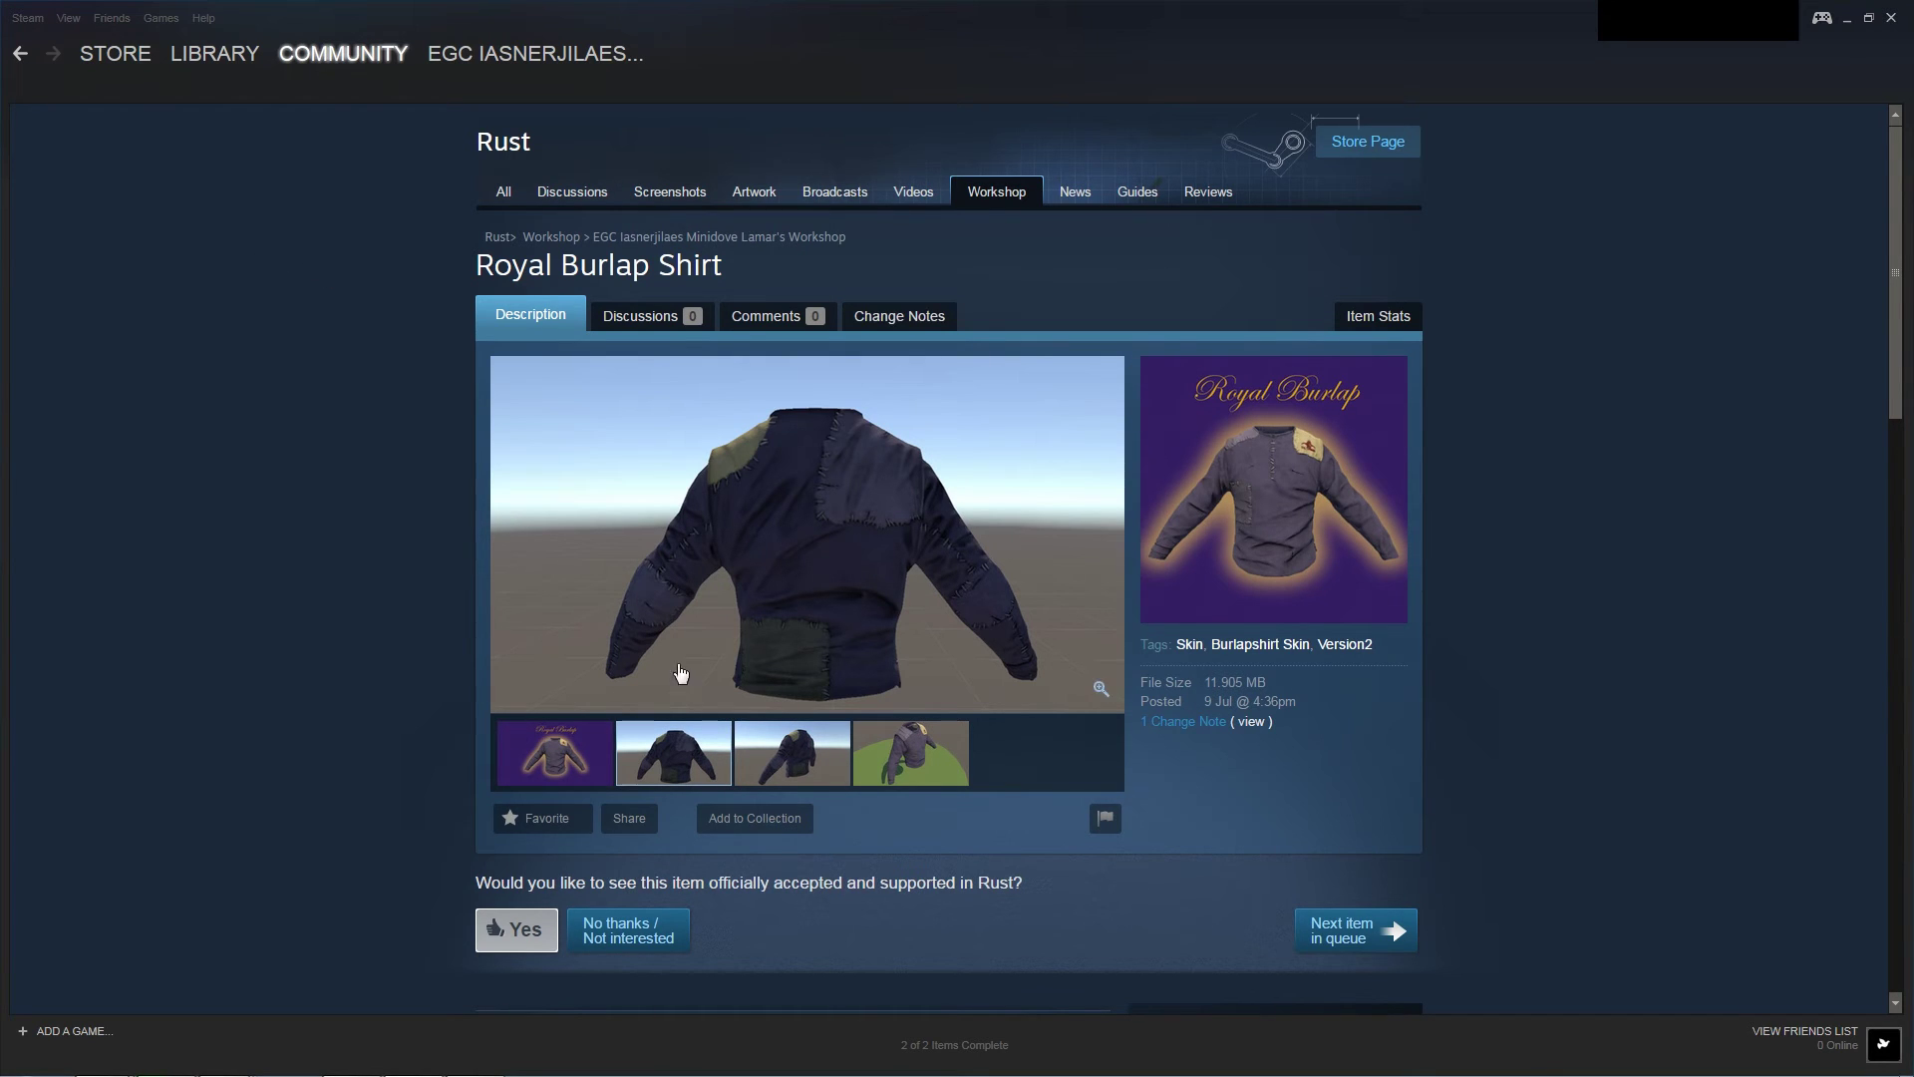
- Look through the Royal Burlap Shirt Workshop page in Steam and open the linked The Little Workshop group
{"action": "scroll", "coordinate": [388, 479], "scroll_direction": "down", "scroll_amount": 10}
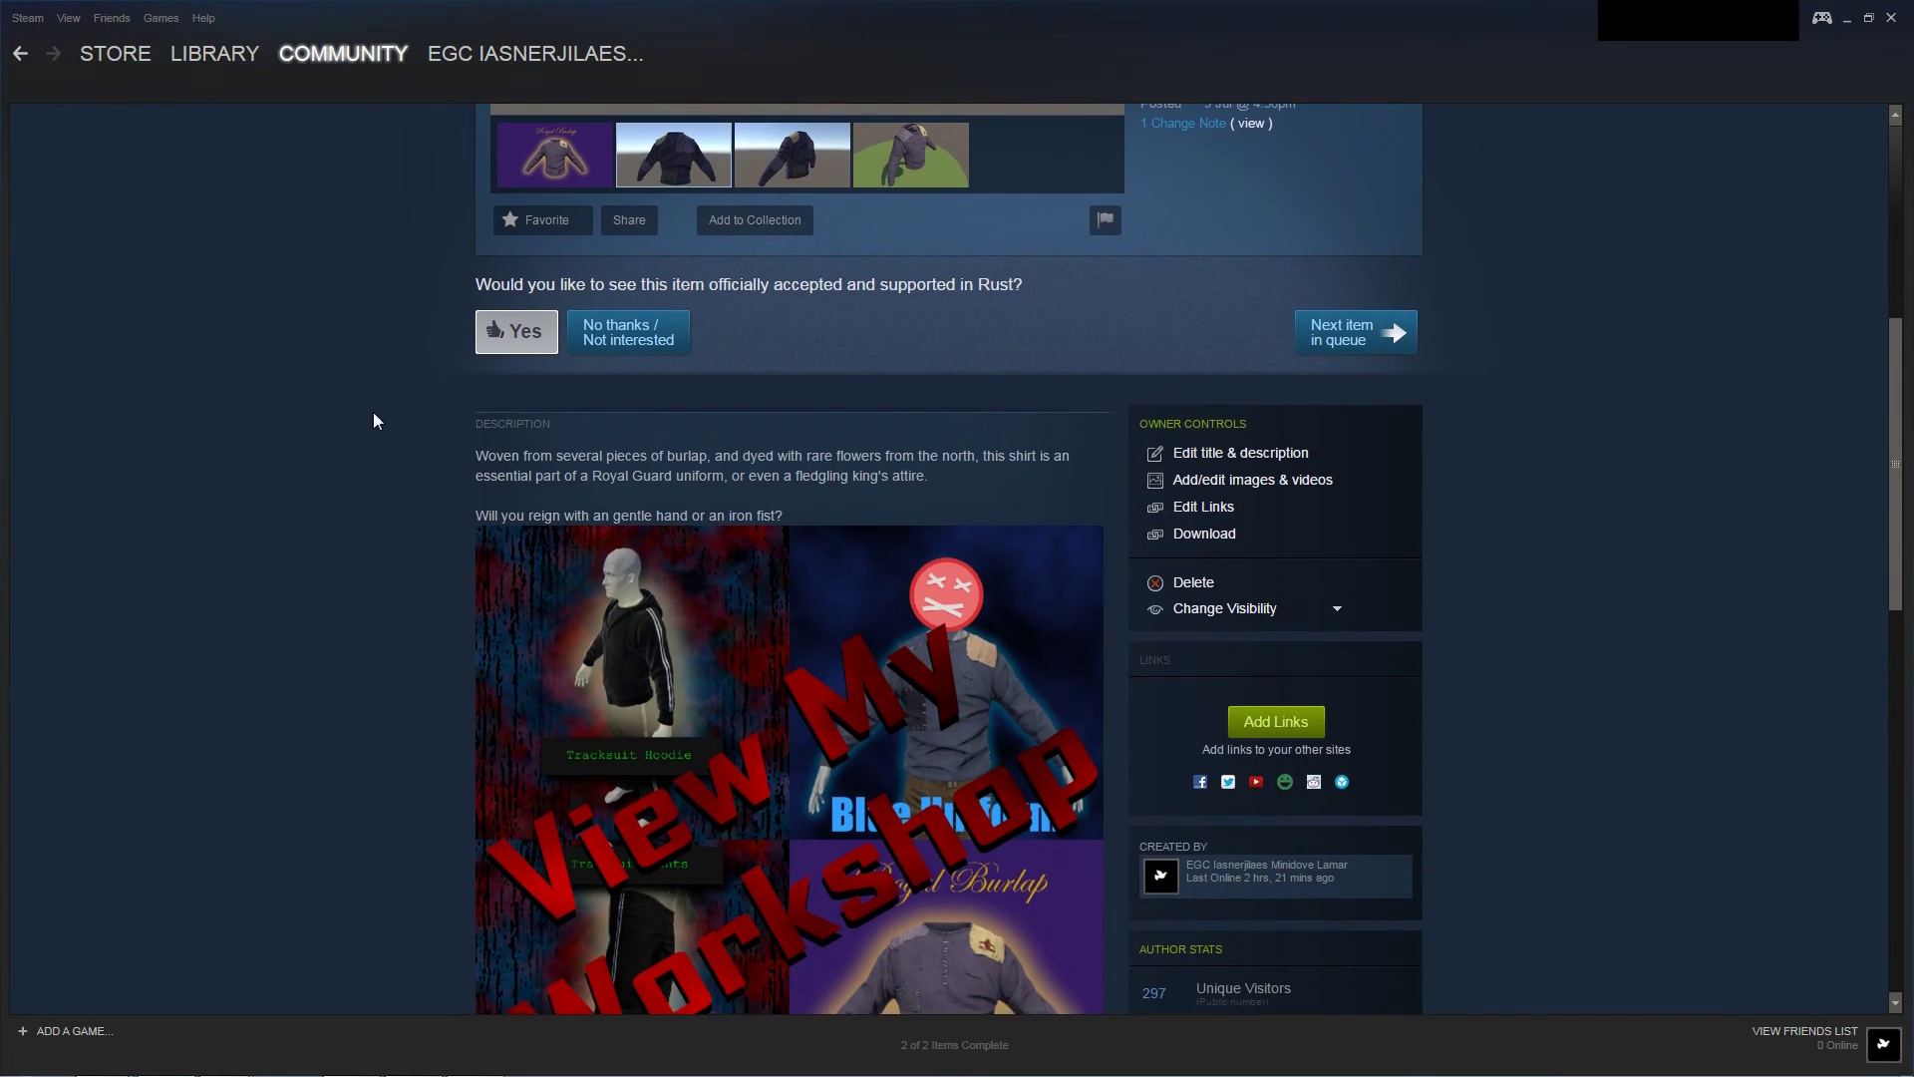
{"action": "scroll", "coordinate": [308, 528], "scroll_direction": "down", "scroll_amount": 4}
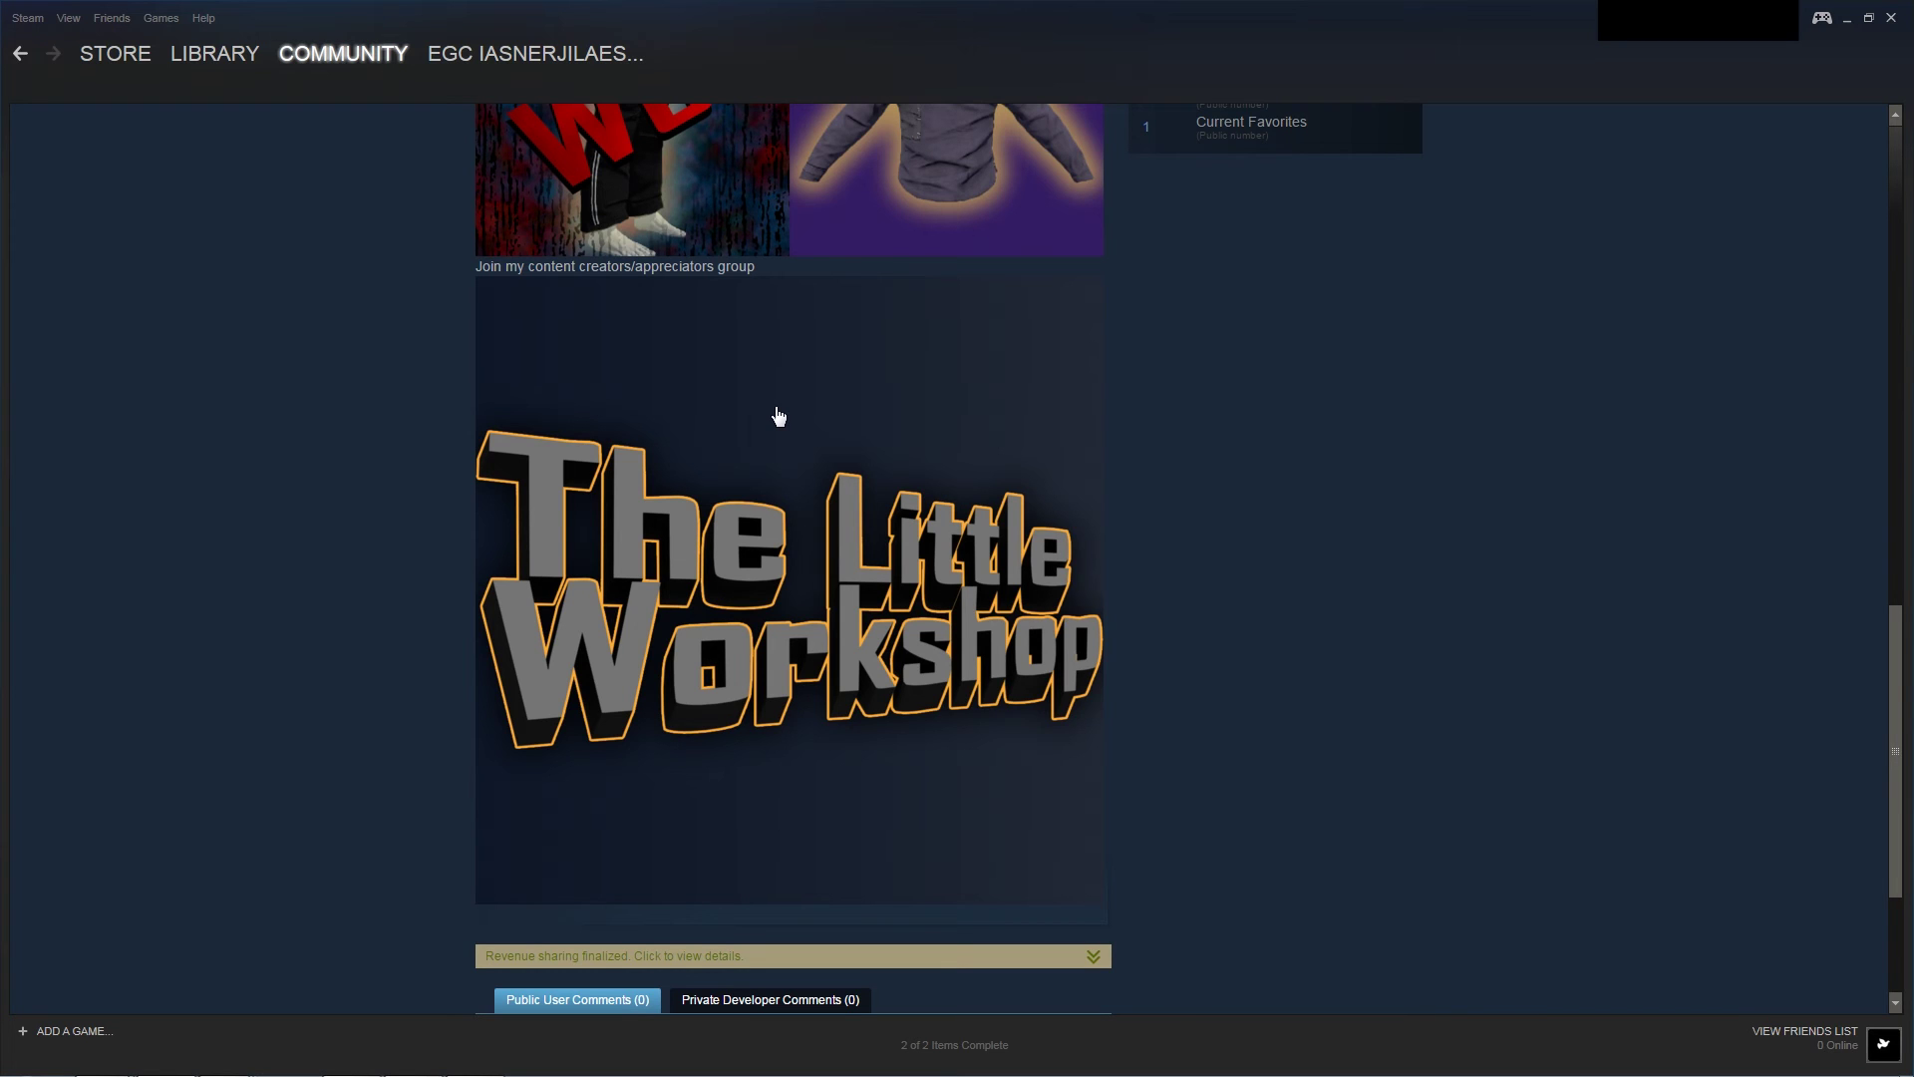
{"action": "left_click", "coordinate": [779, 416]}
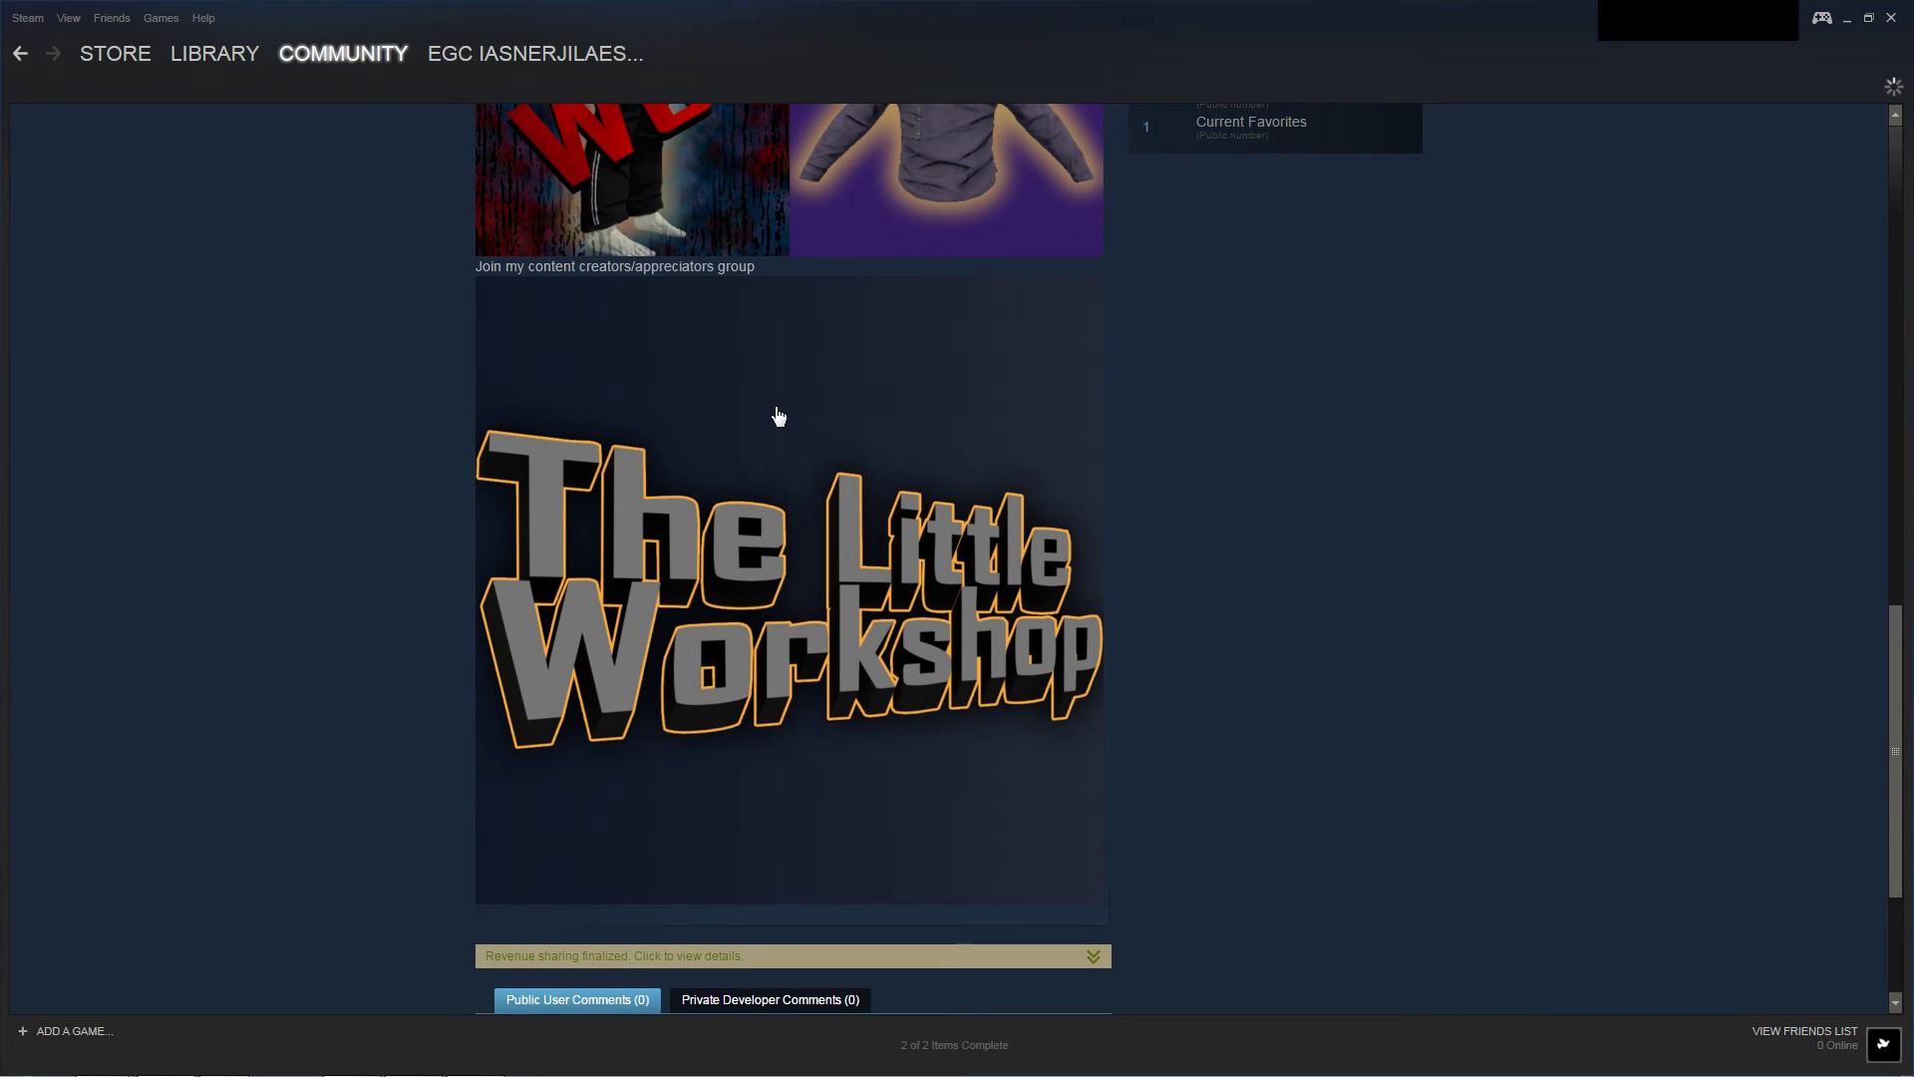